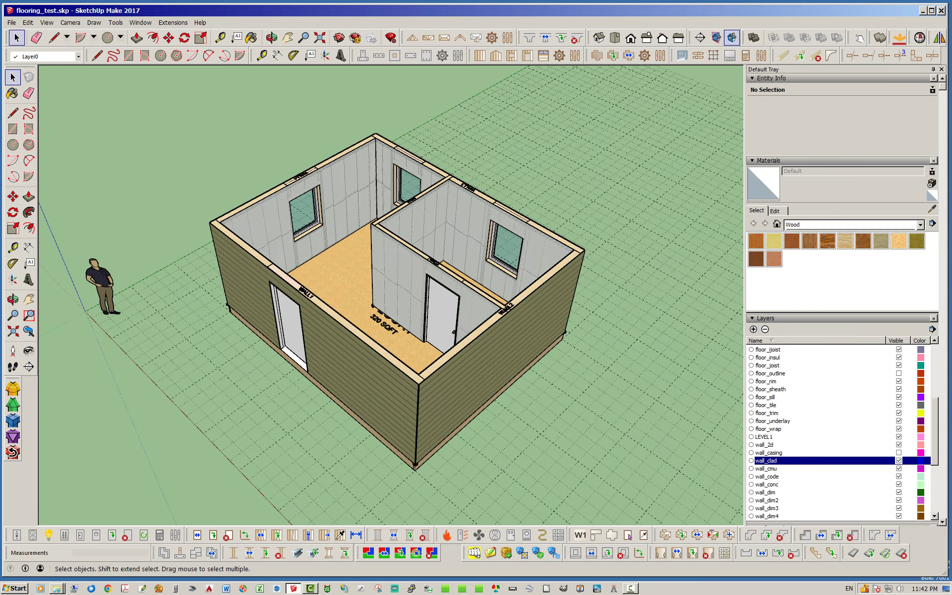
{"action": "middle_click_drag", "start_coordinate": [397, 297], "coordinate": [441, 300]}
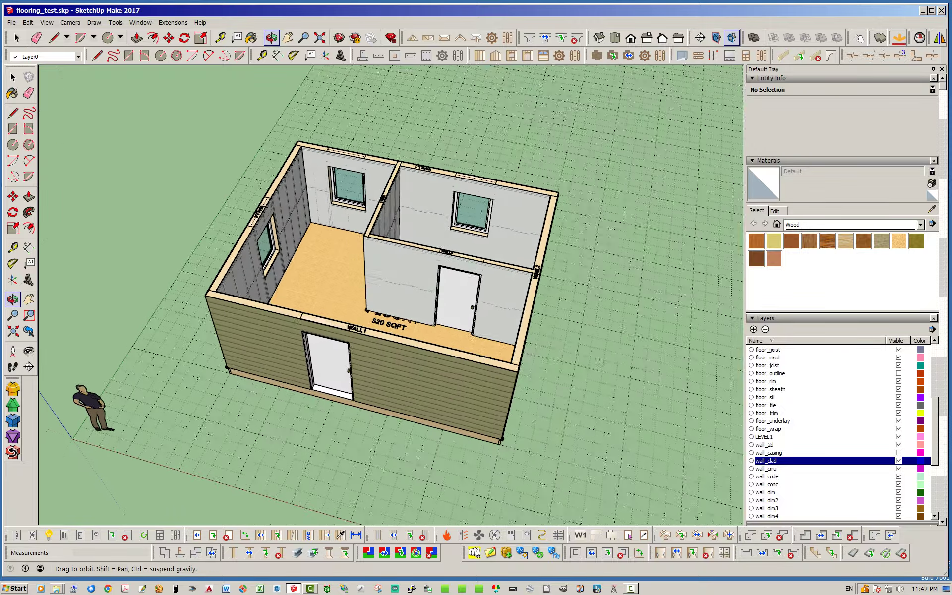
{"action": "scroll", "coordinate": [342, 263], "scroll_direction": "up", "scroll_amount": 5}
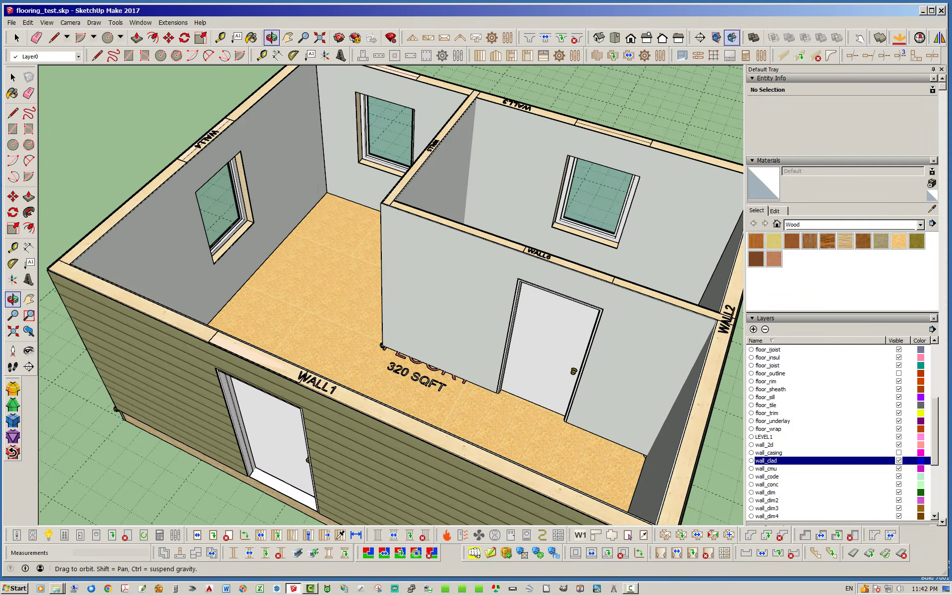
{"action": "middle_click_drag", "start_coordinate": [232, 206], "coordinate": [230, 208]}
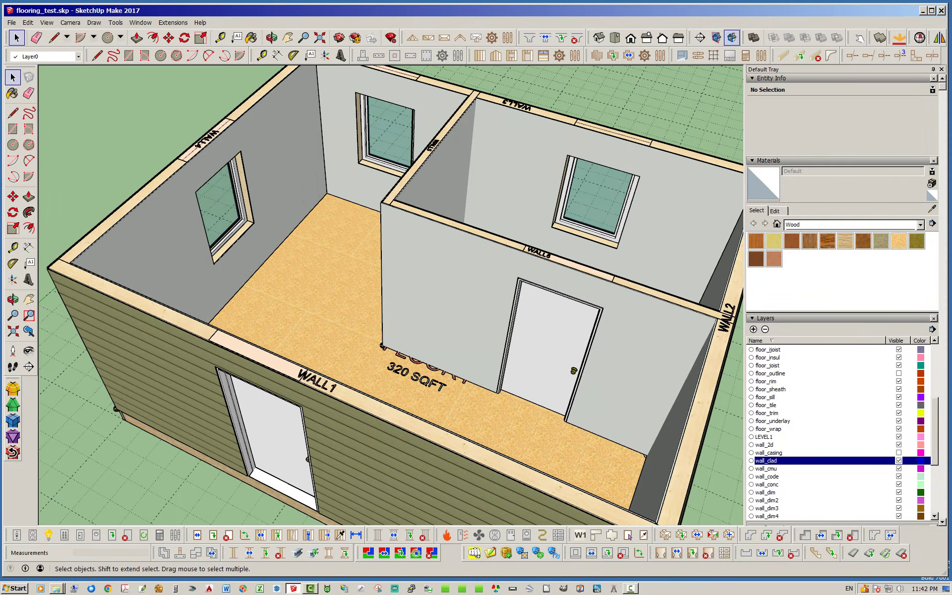
{"action": "scroll", "coordinate": [230, 208], "scroll_direction": "down", "scroll_amount": 2}
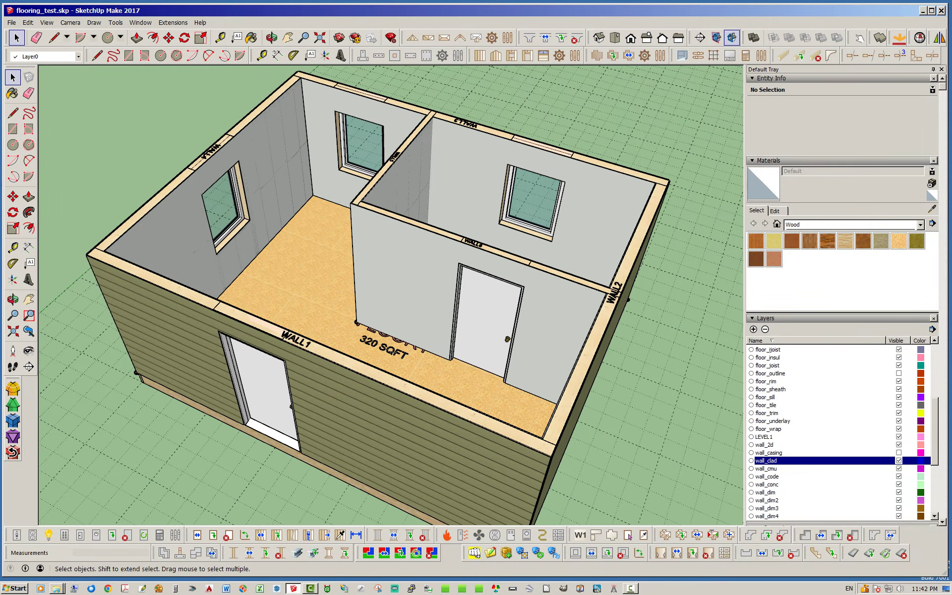
{"action": "scroll", "coordinate": [45, 248], "scroll_direction": "up", "scroll_amount": 2}
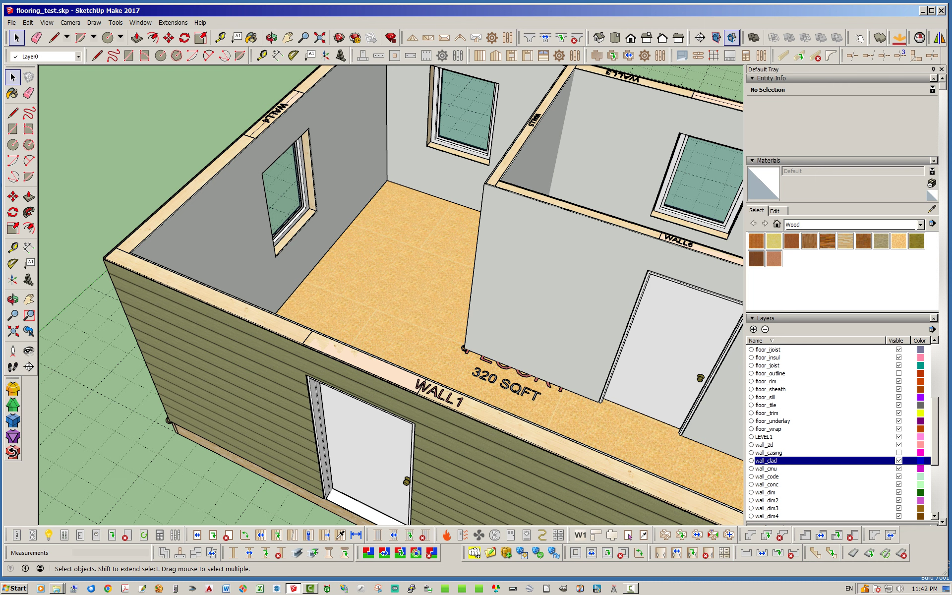
{"action": "scroll", "coordinate": [286, 401], "scroll_direction": "down", "scroll_amount": 5}
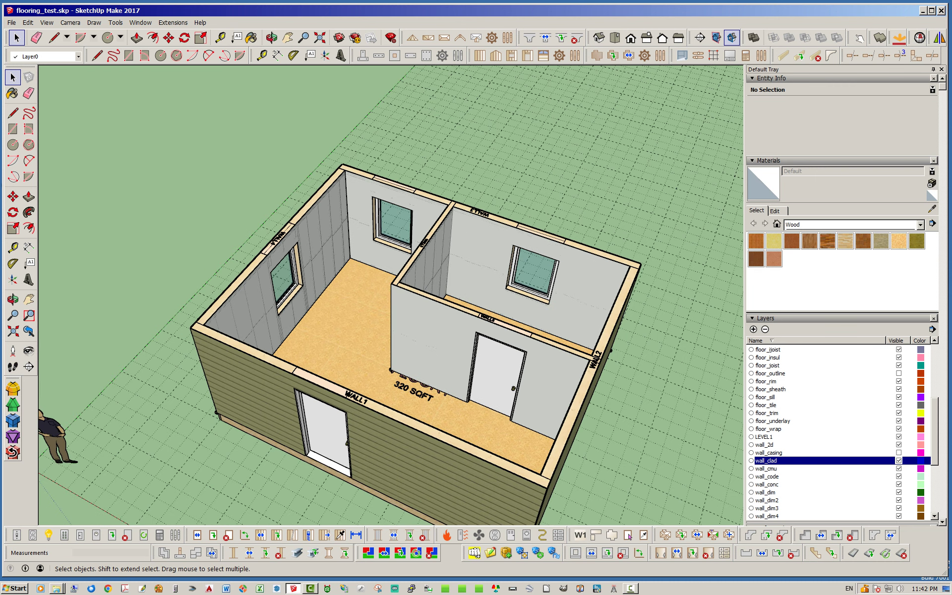
Undock the Floor Coverings toolbar and dock it back among the other toolbars
{"action": "left_click_drag", "start_coordinate": [360, 553], "coordinate": [188, 192]}
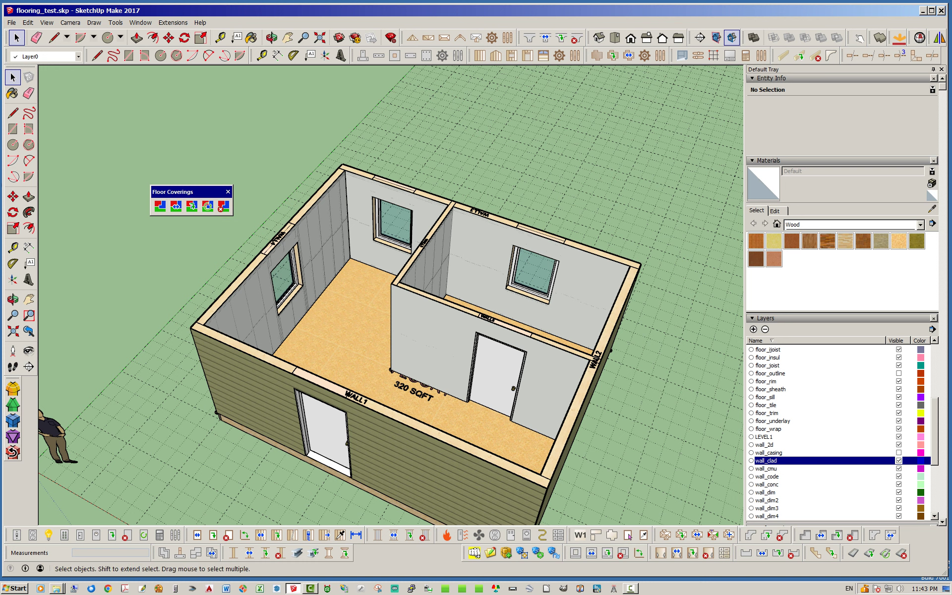
{"action": "left_click_drag", "start_coordinate": [188, 192], "coordinate": [407, 553]}
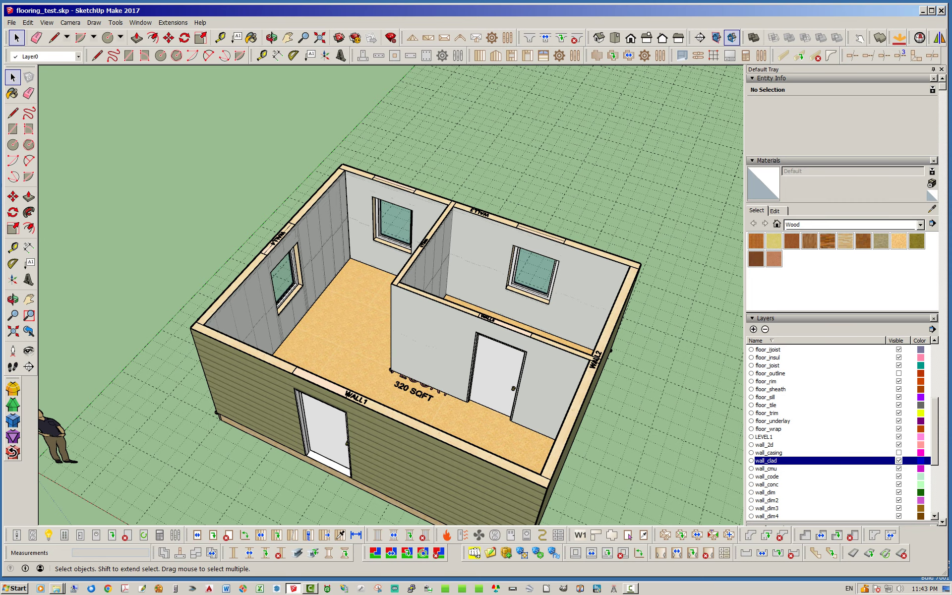
{"action": "mouse_move", "coordinate": [437, 357]}
{"action": "middle_mouse_down"}
{"action": "mouse_move", "coordinate": [382, 364]}
{"action": "mouse_move", "coordinate": [431, 303]}
{"action": "mouse_move", "coordinate": [419, 350]}
{"action": "middle_mouse_up"}
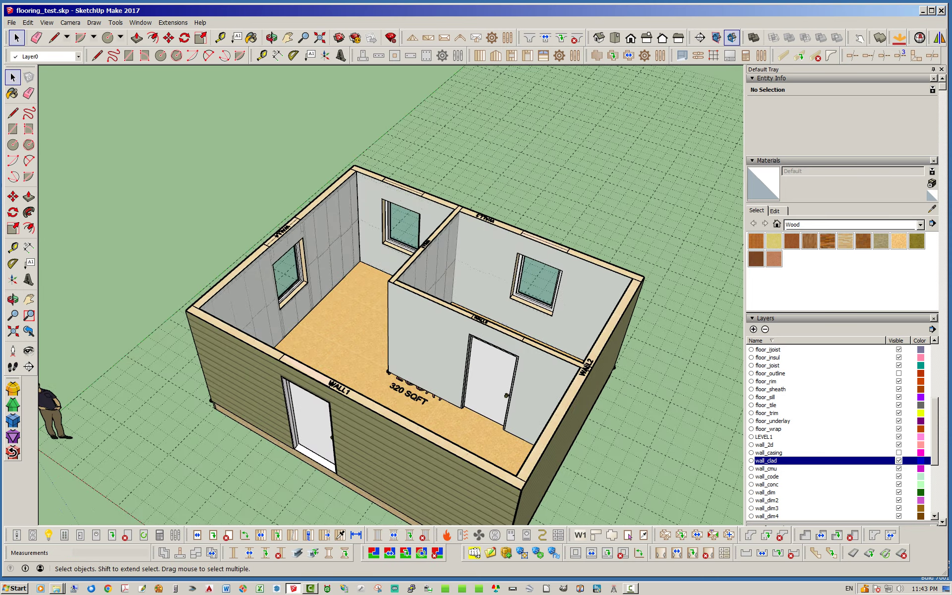
{"action": "middle_click_drag", "start_coordinate": [420, 347], "coordinate": [443, 381]}
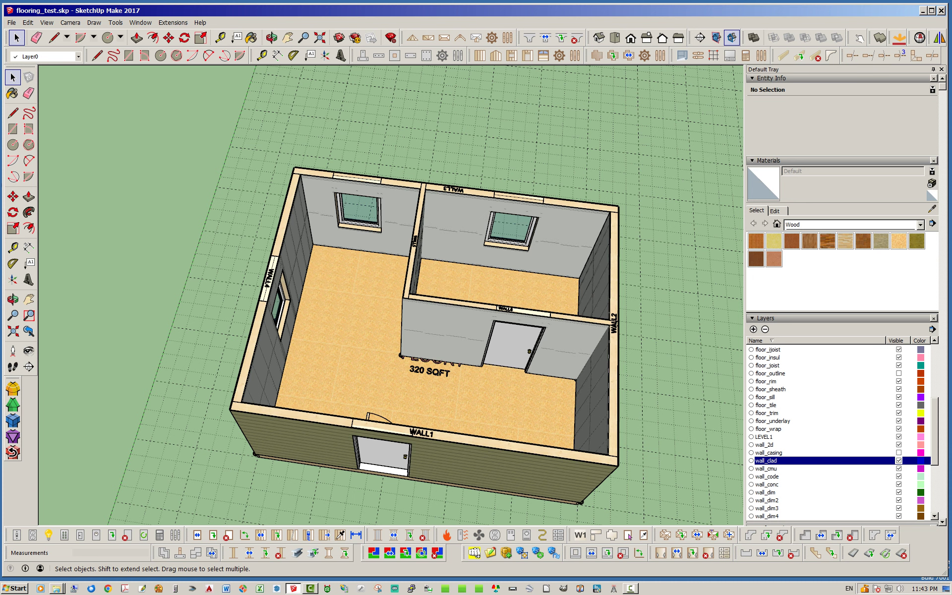
{"action": "middle_click_drag", "start_coordinate": [422, 357], "coordinate": [361, 310]}
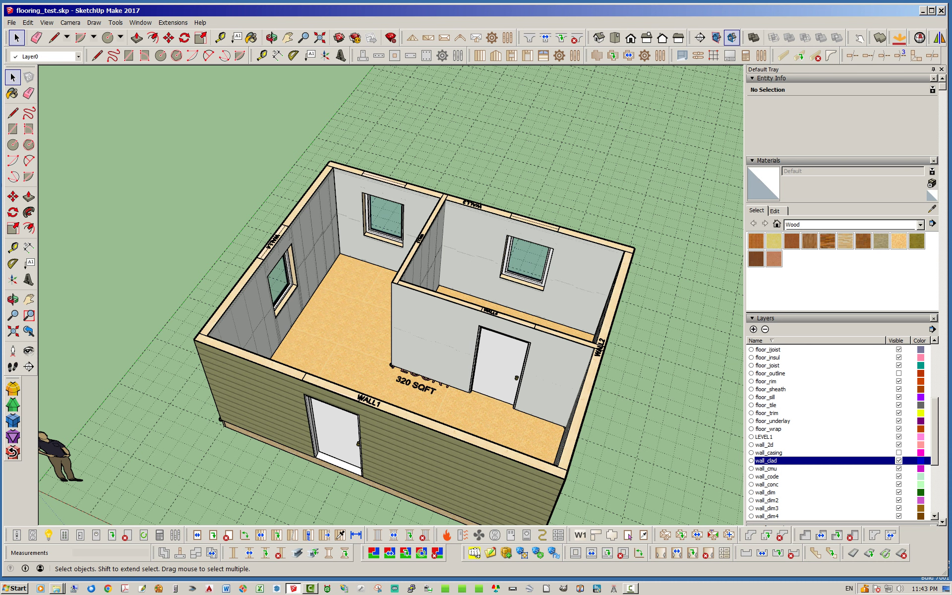
{"action": "middle_click_drag", "start_coordinate": [392, 362], "coordinate": [413, 351]}
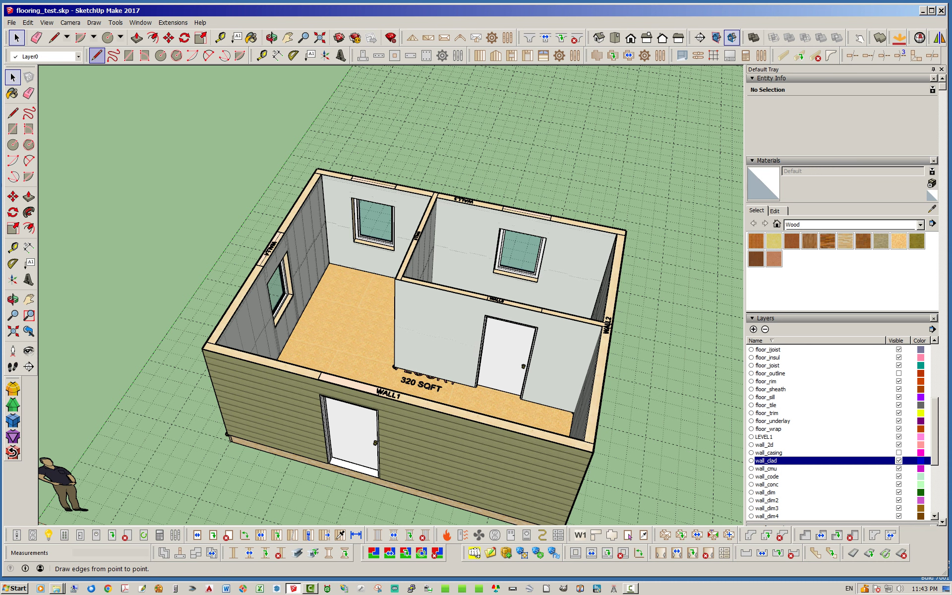
Start a floor outline with the Line tool at the inside floor corner where WALL1 meets WALL4
{"action": "left_click", "coordinate": [98, 56]}
{"action": "middle_click_drag", "start_coordinate": [318, 350], "coordinate": [238, 369]}
{"action": "middle_click_drag", "start_coordinate": [381, 272], "coordinate": [327, 296]}
{"action": "scroll", "coordinate": [299, 218], "scroll_direction": "up", "scroll_amount": 5}
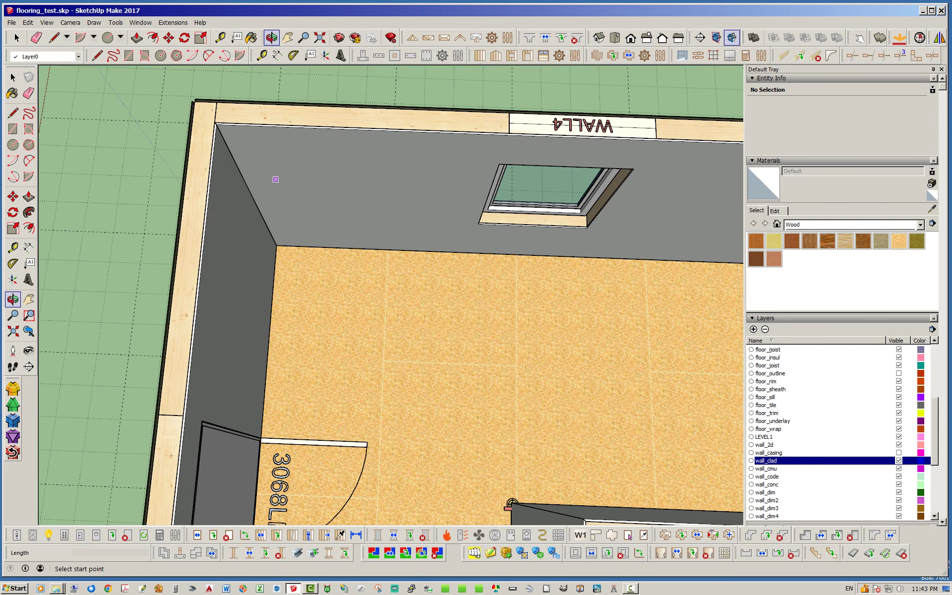
{"action": "scroll", "coordinate": [200, 110], "scroll_direction": "up", "scroll_amount": 2}
{"action": "scroll", "coordinate": [244, 135], "scroll_direction": "up", "scroll_amount": 2}
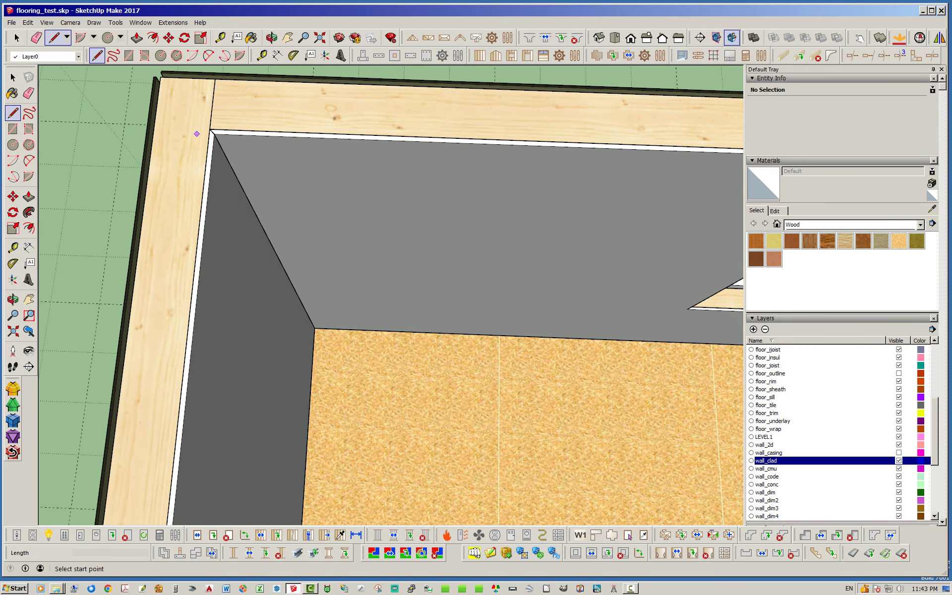
{"action": "middle_click_drag", "start_coordinate": [320, 325], "coordinate": [291, 275]}
{"action": "scroll", "coordinate": [289, 274], "scroll_direction": "down", "scroll_amount": 2}
{"action": "middle_click_drag", "start_coordinate": [435, 379], "coordinate": [338, 308]}
{"action": "scroll", "coordinate": [326, 301], "scroll_direction": "up", "scroll_amount": 2}
{"action": "scroll", "coordinate": [302, 305], "scroll_direction": "up", "scroll_amount": 3}
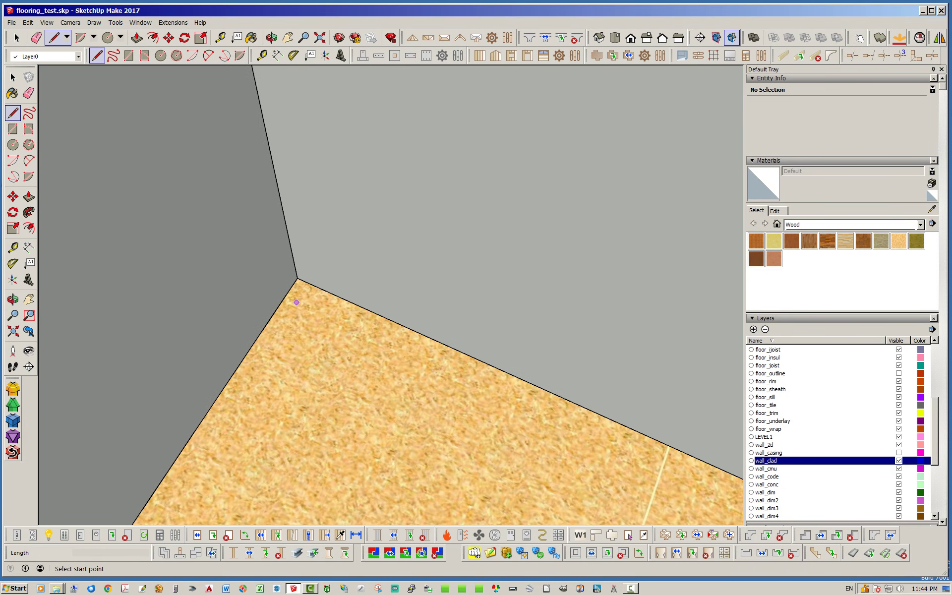
{"action": "middle_click_drag", "start_coordinate": [328, 320], "coordinate": [325, 275]}
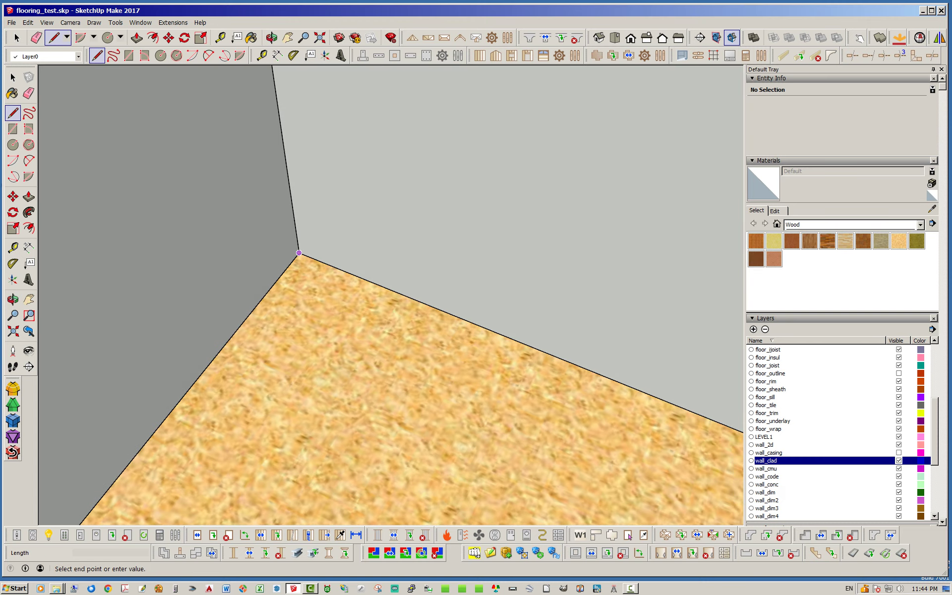
Draw the outline edge along the base of WALL4 to the WALL3 corner, about 15' long
{"action": "scroll", "coordinate": [357, 372], "scroll_direction": "down", "scroll_amount": 5}
{"action": "middle_click_drag", "start_coordinate": [359, 375], "coordinate": [476, 347]}
{"action": "scroll", "coordinate": [626, 337], "scroll_direction": "up", "scroll_amount": 6}
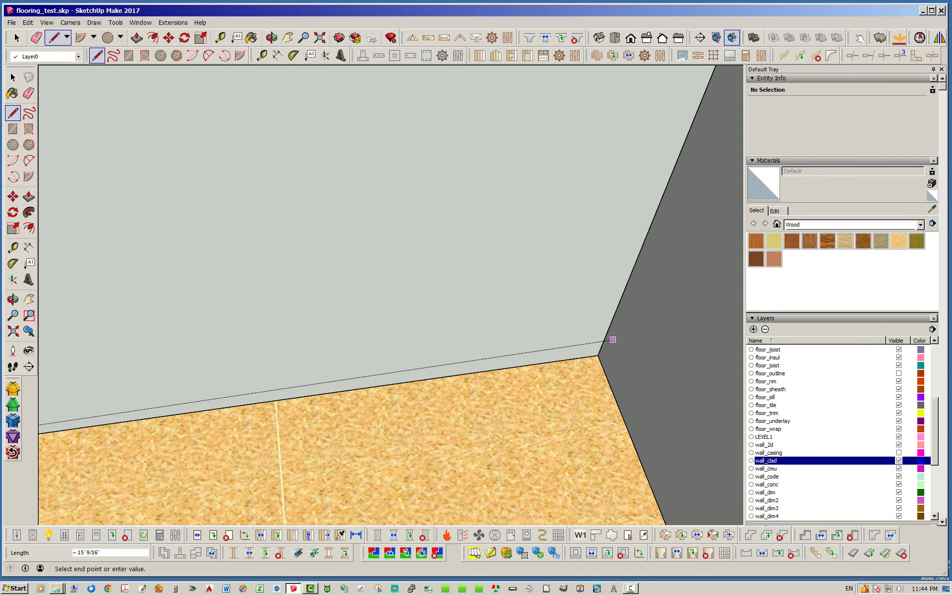
{"action": "left_click", "coordinate": [598, 356]}
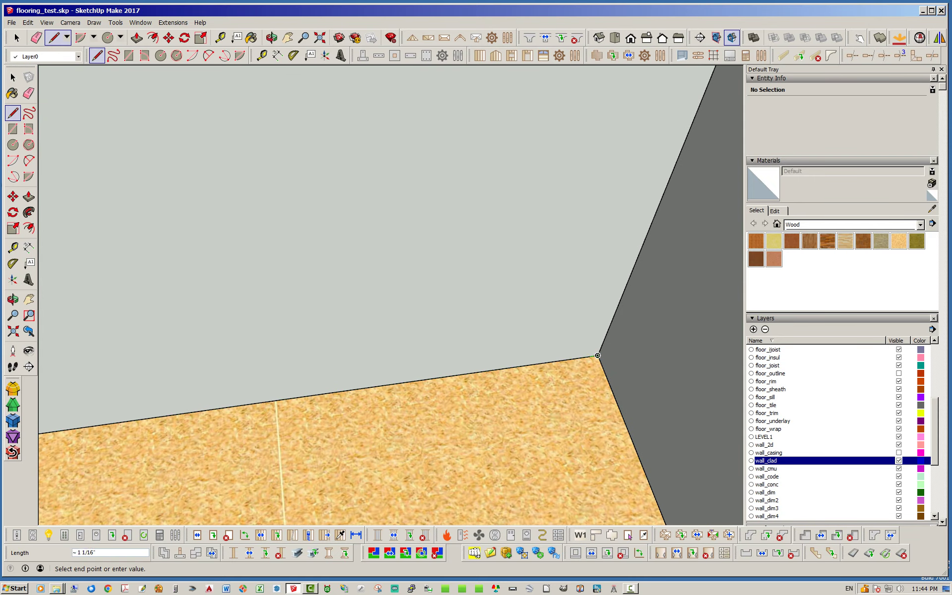
Continue the outline along WALL3 to the WALL5 corner and along WALL5 about 7' 8" to its outer corner with WALL6
{"action": "scroll", "coordinate": [539, 353], "scroll_direction": "down", "scroll_amount": 7}
{"action": "middle_click_drag", "start_coordinate": [457, 292], "coordinate": [550, 226]}
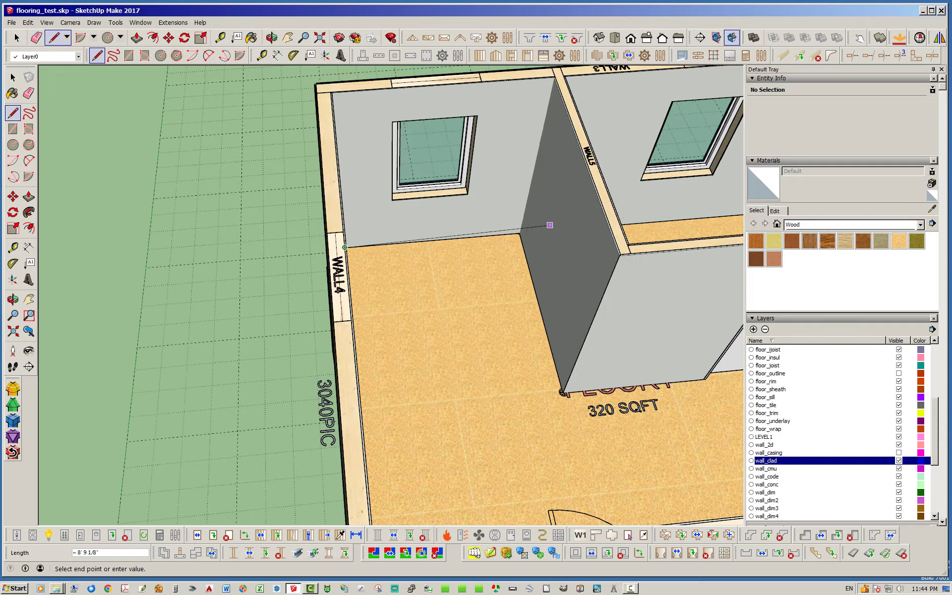
{"action": "scroll", "coordinate": [550, 225], "scroll_direction": "up", "scroll_amount": 10}
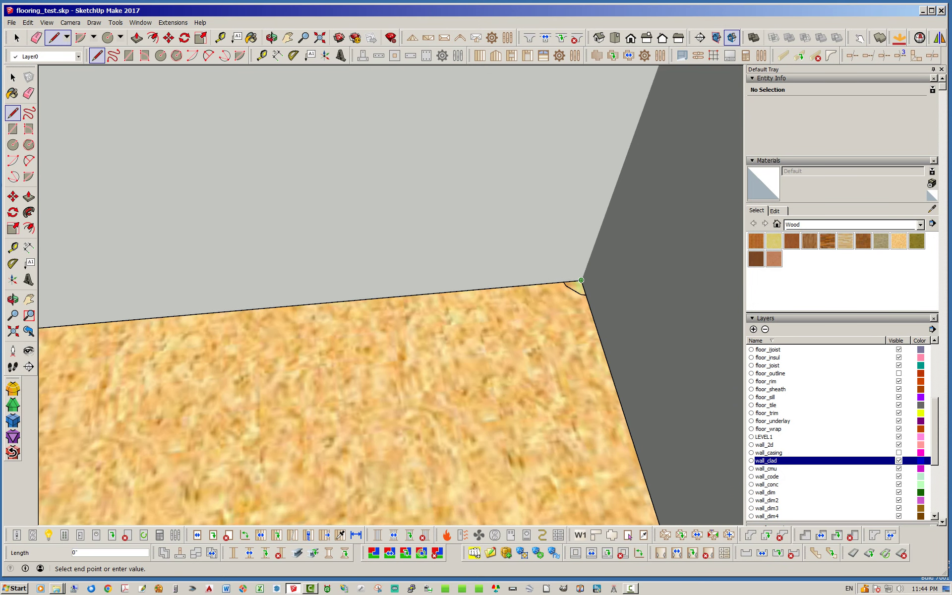
{"action": "scroll", "coordinate": [407, 249], "scroll_direction": "down", "scroll_amount": 8}
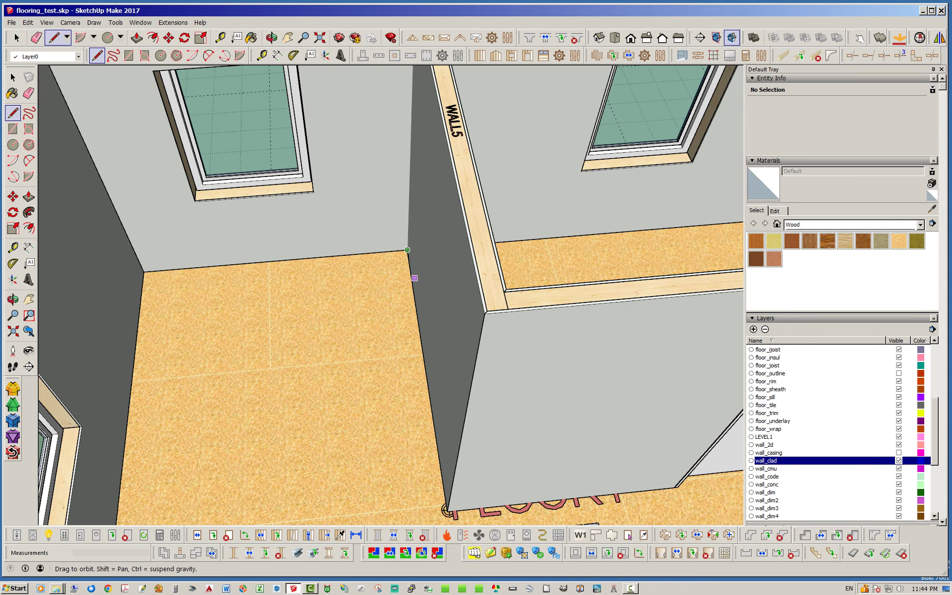
{"action": "scroll", "coordinate": [407, 250], "scroll_direction": "down", "scroll_amount": 2}
{"action": "scroll", "coordinate": [467, 451], "scroll_direction": "up", "scroll_amount": 10}
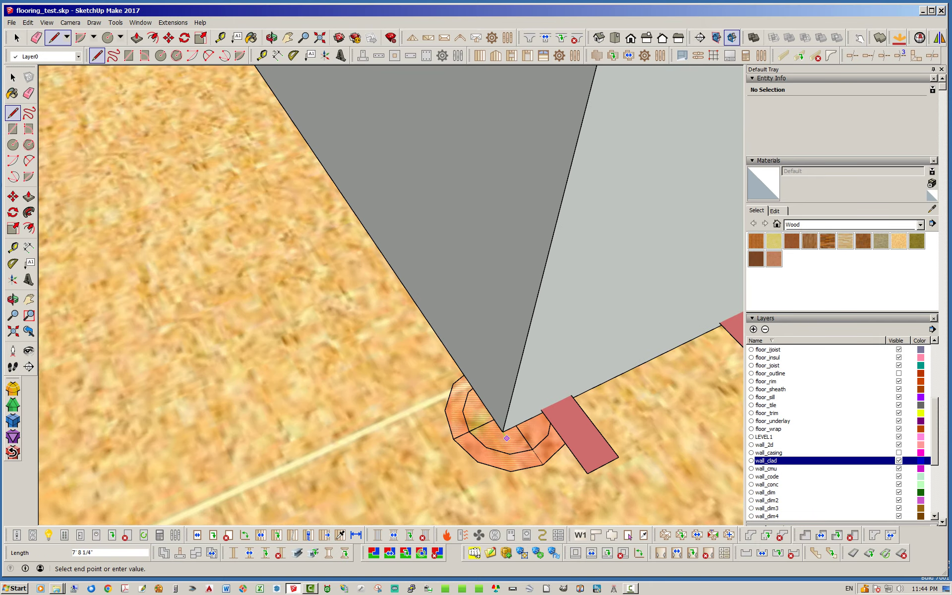
Extend the outline along the base of WALL6 to the near door jamb, about 5' 5" long
{"action": "scroll", "coordinate": [365, 459], "scroll_direction": "down", "scroll_amount": 8}
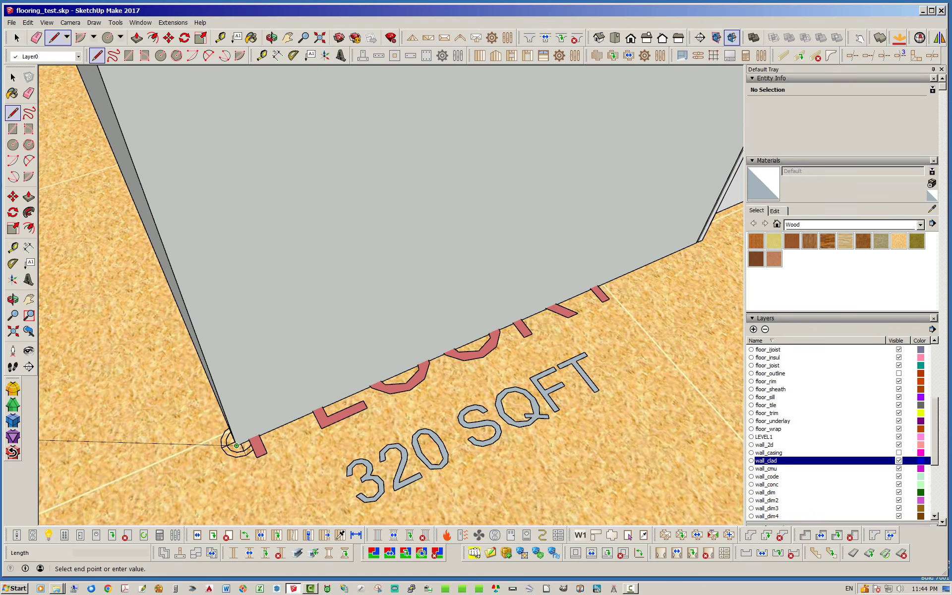
{"action": "middle_click_drag", "start_coordinate": [318, 384], "coordinate": [268, 379]}
{"action": "middle_click_drag", "start_coordinate": [437, 342], "coordinate": [346, 297]}
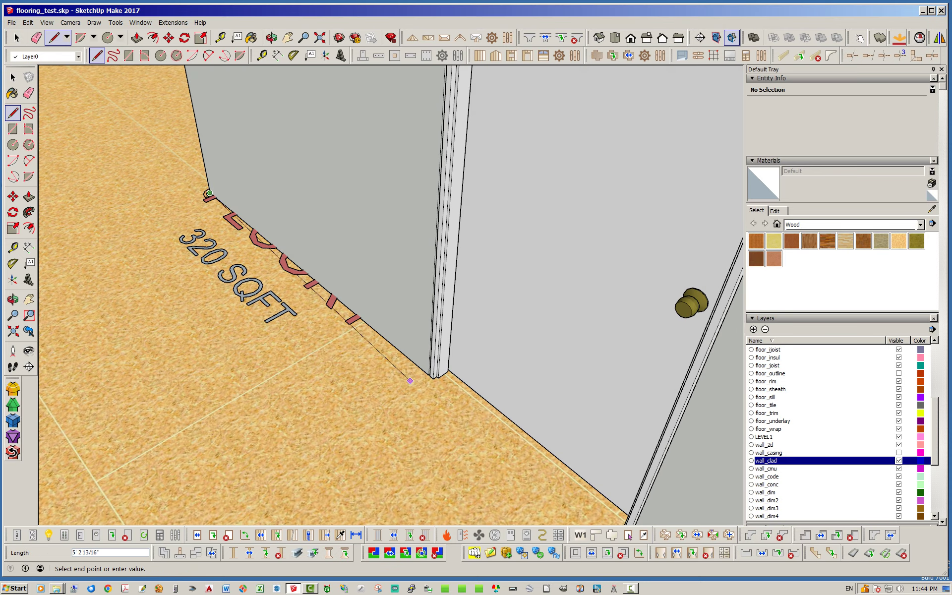
{"action": "scroll", "coordinate": [410, 381], "scroll_direction": "up", "scroll_amount": 4}
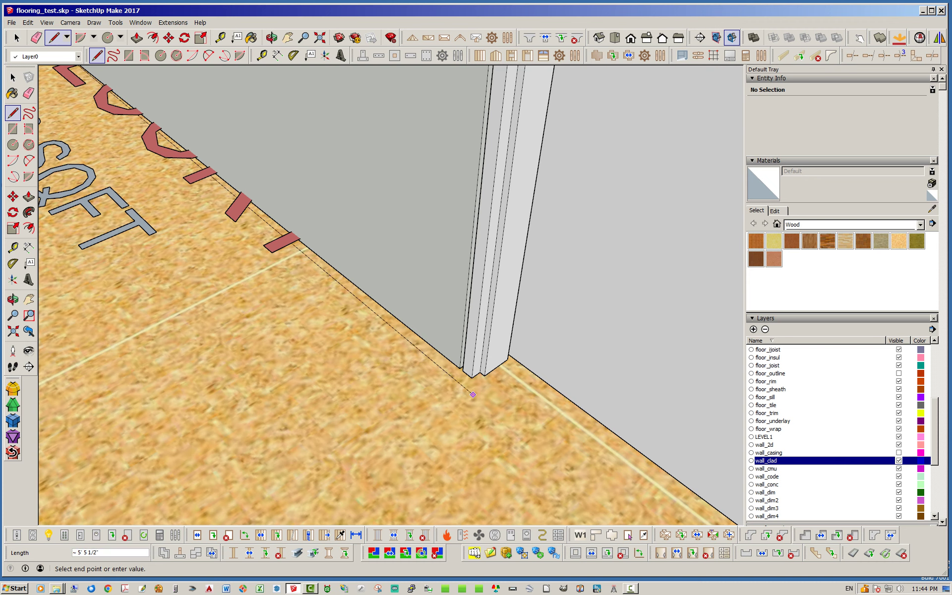
{"action": "scroll", "coordinate": [477, 382], "scroll_direction": "up", "scroll_amount": 3}
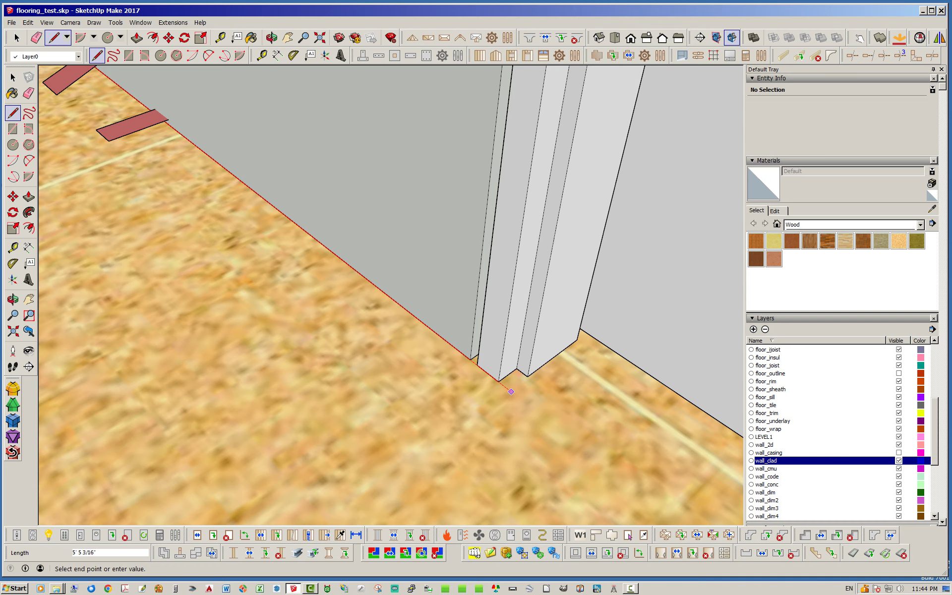
{"action": "left_click", "coordinate": [499, 382]}
Trace the outline through the WALL6 doorway along the near jamb and across the opening to the opposite jamb
{"action": "middle_click_drag", "start_coordinate": [557, 372], "coordinate": [181, 258]}
{"action": "scroll", "coordinate": [511, 486], "scroll_direction": "up", "scroll_amount": 3}
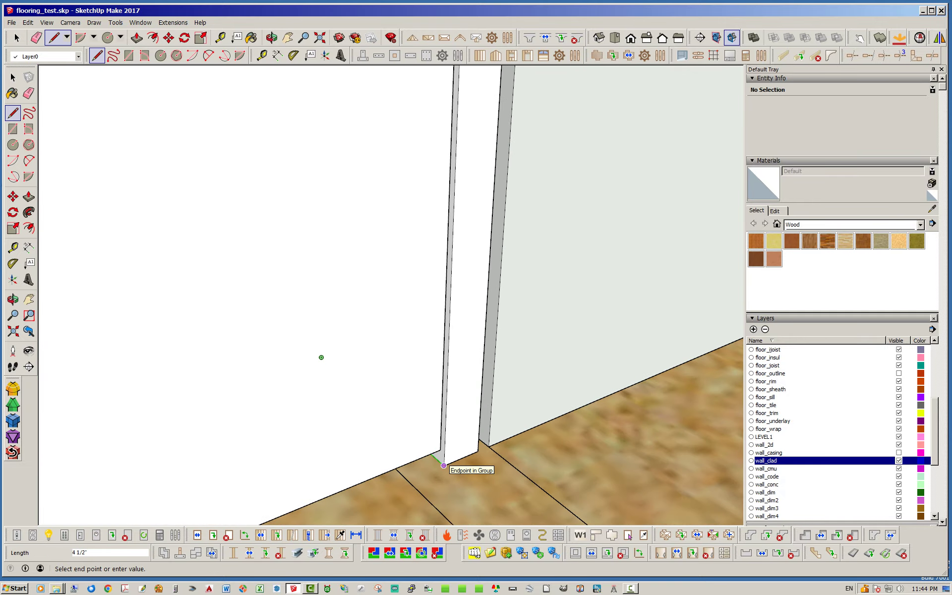
{"action": "scroll", "coordinate": [526, 407], "scroll_direction": "down", "scroll_amount": 5}
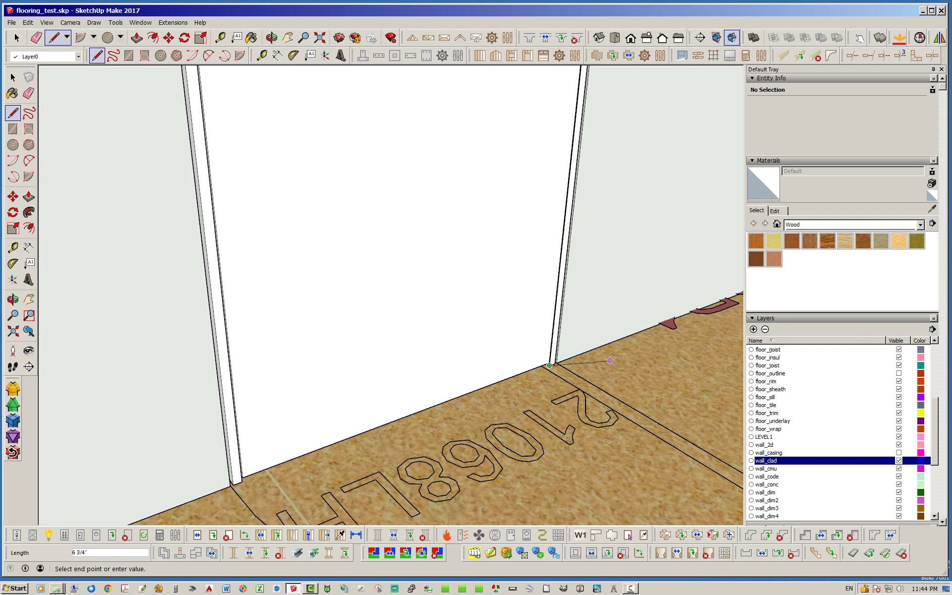
{"action": "scroll", "coordinate": [610, 361], "scroll_direction": "down", "scroll_amount": 2}
{"action": "scroll", "coordinate": [366, 445], "scroll_direction": "up", "scroll_amount": 9}
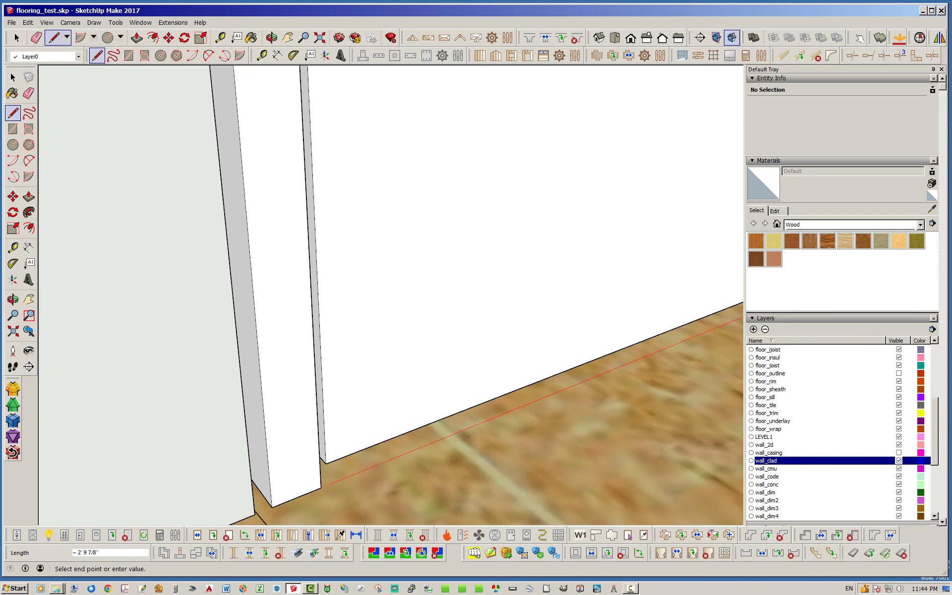
{"action": "left_click", "coordinate": [321, 488]}
Trace the far jamb back to the main-room side and continue along WALL6 about 3' 4" to the WALL2 corner
{"action": "middle_click_drag", "start_coordinate": [470, 446], "coordinate": [574, 385]}
{"action": "scroll", "coordinate": [312, 367], "scroll_direction": "down", "scroll_amount": 5}
{"action": "scroll", "coordinate": [329, 322], "scroll_direction": "down", "scroll_amount": 3}
{"action": "middle_click_drag", "start_coordinate": [353, 385], "coordinate": [316, 410]}
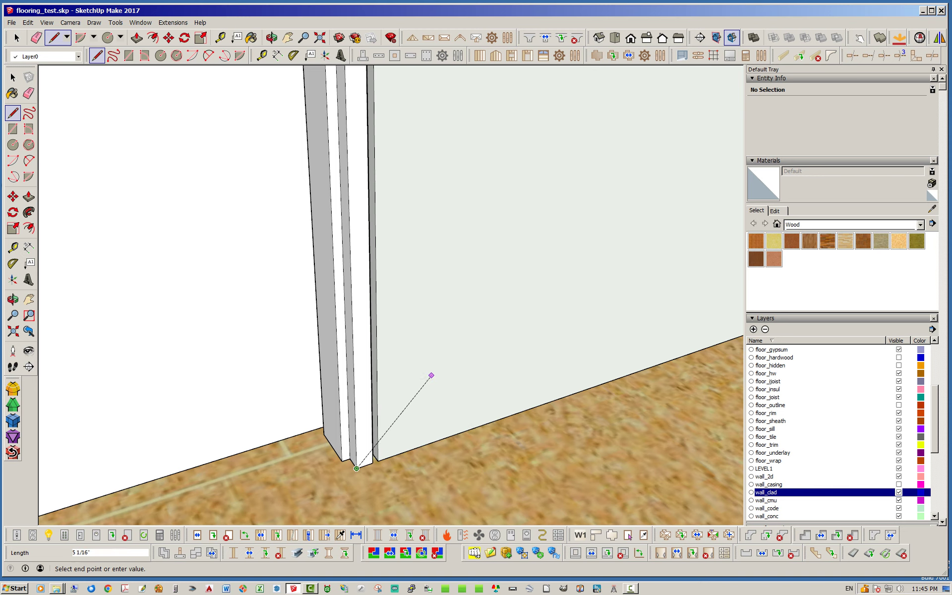
{"action": "middle_click_drag", "start_coordinate": [529, 426], "coordinate": [513, 332]}
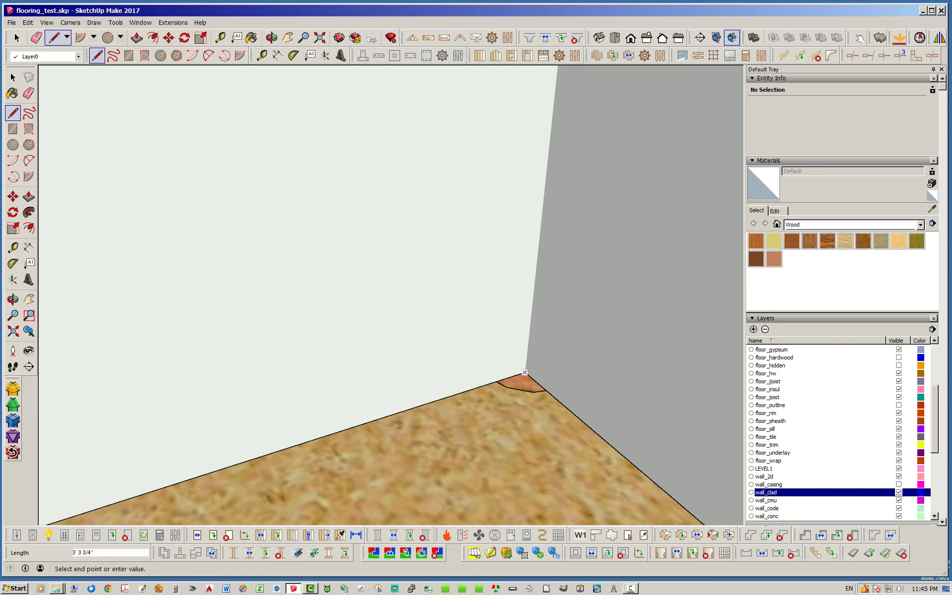
Continue the outline along the base of WALL2 about 7' 3" to its corner with WALL1
{"action": "scroll", "coordinate": [425, 291], "scroll_direction": "up", "scroll_amount": 10}
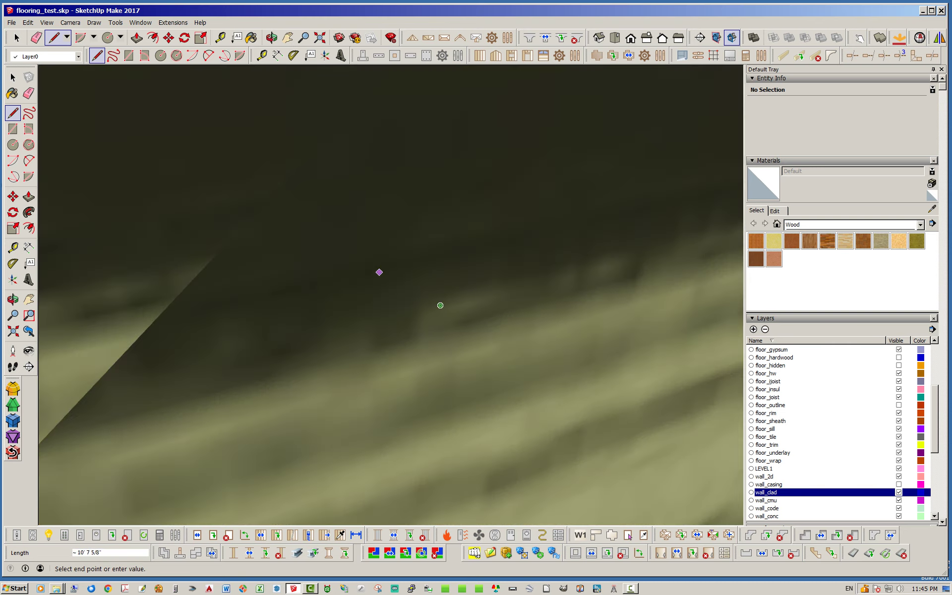
{"action": "middle_click_drag", "start_coordinate": [380, 272], "coordinate": [457, 357]}
{"action": "scroll", "coordinate": [486, 285], "scroll_direction": "up", "scroll_amount": 5}
{"action": "scroll", "coordinate": [494, 231], "scroll_direction": "down", "scroll_amount": 6}
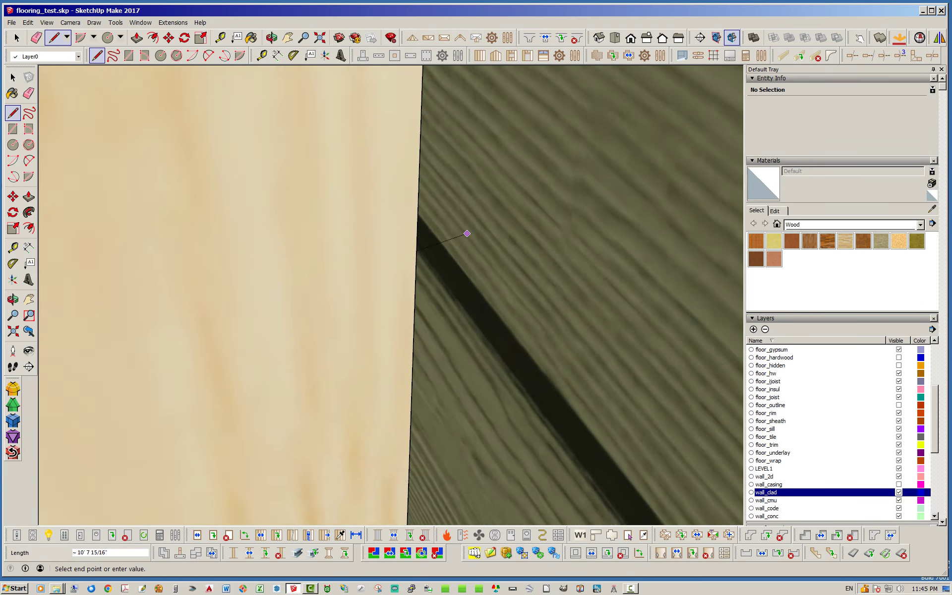
{"action": "scroll", "coordinate": [432, 299], "scroll_direction": "down", "scroll_amount": 3}
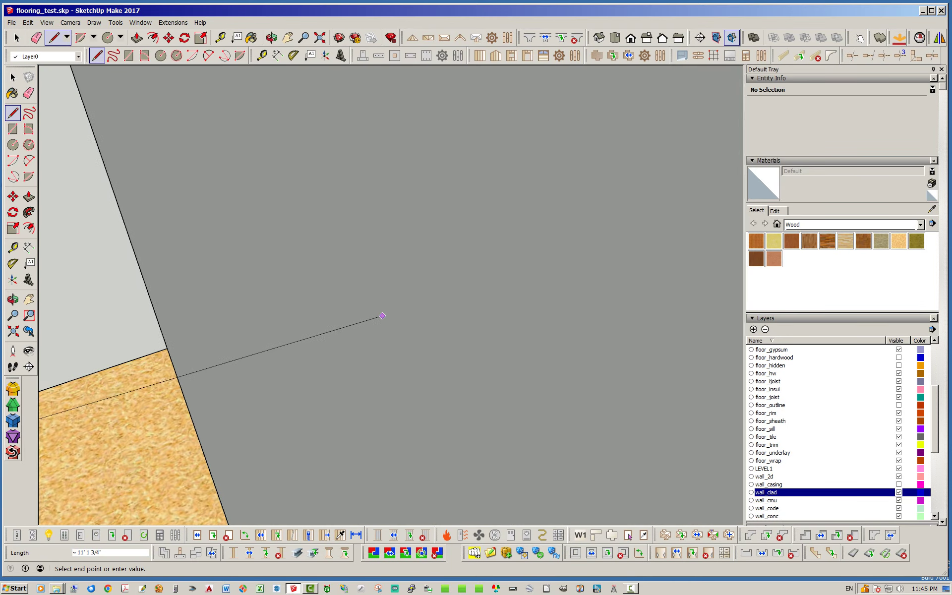
{"action": "middle_click_drag", "start_coordinate": [284, 322], "coordinate": [211, 331]}
{"action": "middle_click_drag", "start_coordinate": [202, 447], "coordinate": [480, 355]}
{"action": "scroll", "coordinate": [433, 368], "scroll_direction": "up", "scroll_amount": 3}
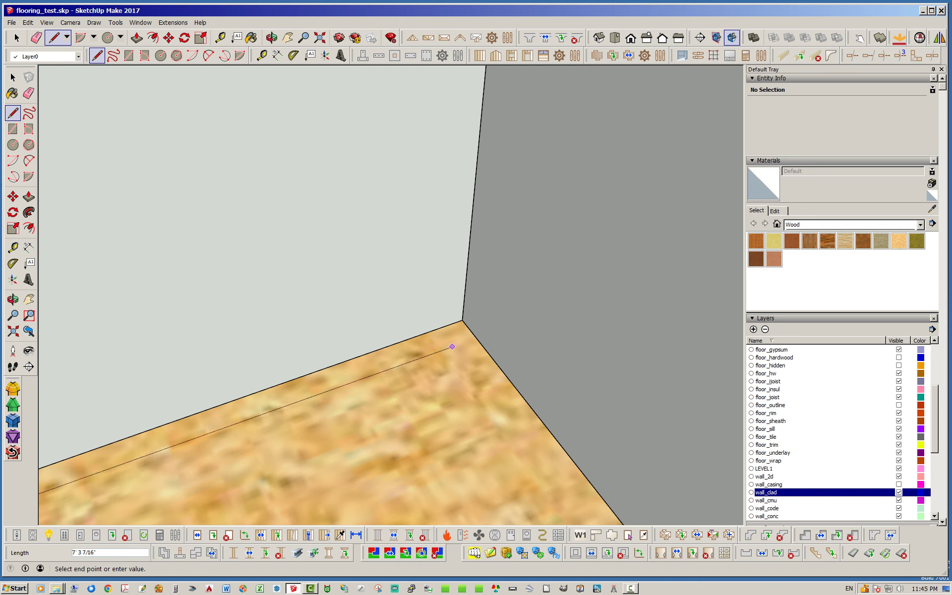
{"action": "scroll", "coordinate": [390, 277], "scroll_direction": "down", "scroll_amount": 8}
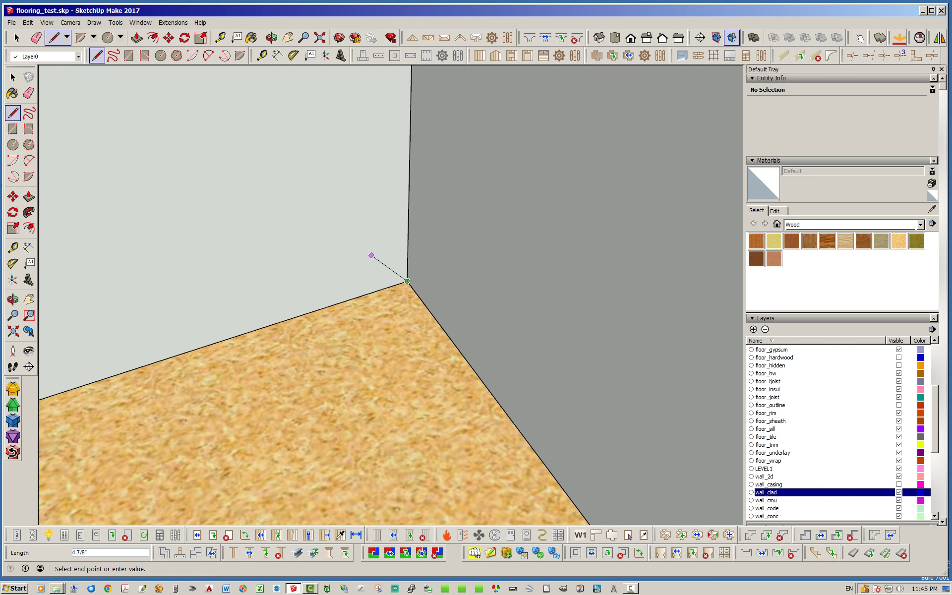
Run the outline 19' along the base of WALL1, past the entry door, to close it at the WALL4 corner
{"action": "scroll", "coordinate": [388, 277], "scroll_direction": "down", "scroll_amount": 7}
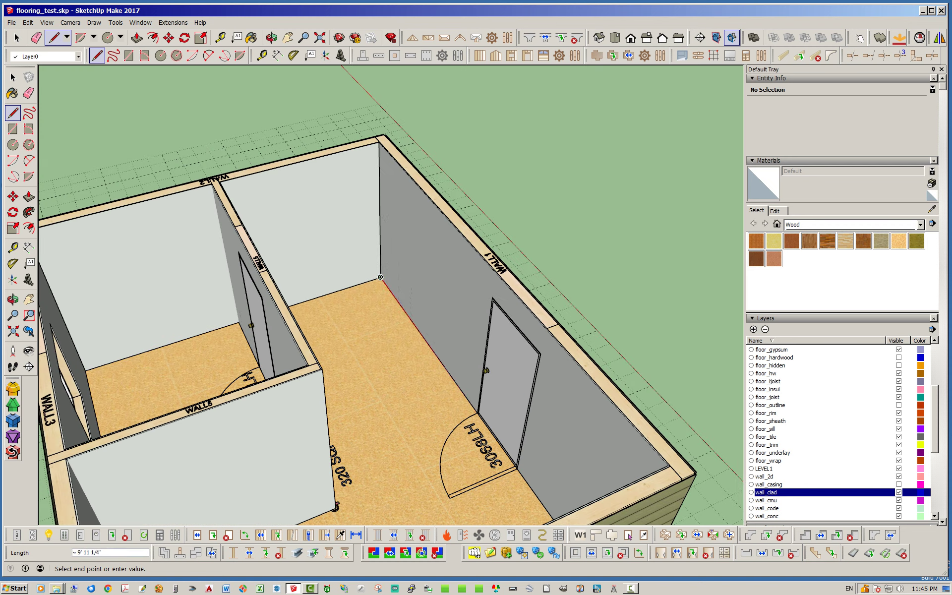
{"action": "middle_click_drag", "start_coordinate": [432, 372], "coordinate": [559, 427]}
{"action": "scroll", "coordinate": [559, 427], "scroll_direction": "up", "scroll_amount": 3}
{"action": "scroll", "coordinate": [560, 427], "scroll_direction": "up", "scroll_amount": 5}
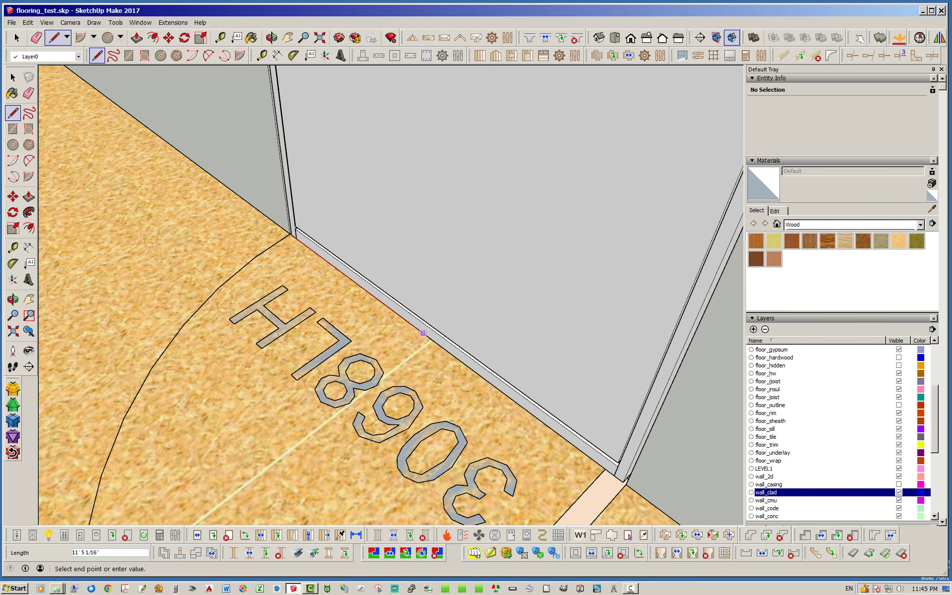
{"action": "scroll", "coordinate": [429, 338], "scroll_direction": "down", "scroll_amount": 5}
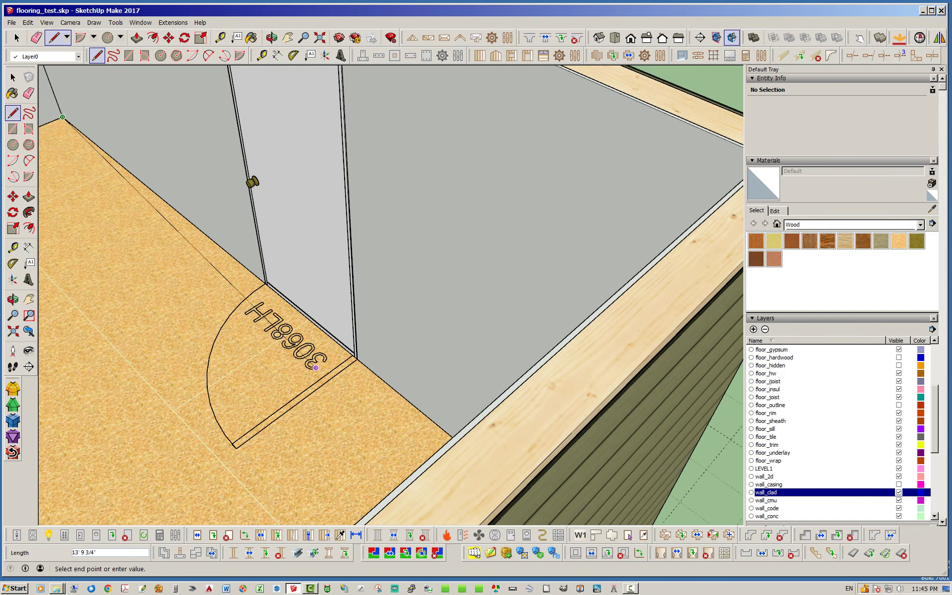
{"action": "middle_click_drag", "start_coordinate": [260, 393], "coordinate": [355, 369]}
{"action": "scroll", "coordinate": [261, 381], "scroll_direction": "down", "scroll_amount": 2}
{"action": "scroll", "coordinate": [656, 390], "scroll_direction": "up", "scroll_amount": 6}
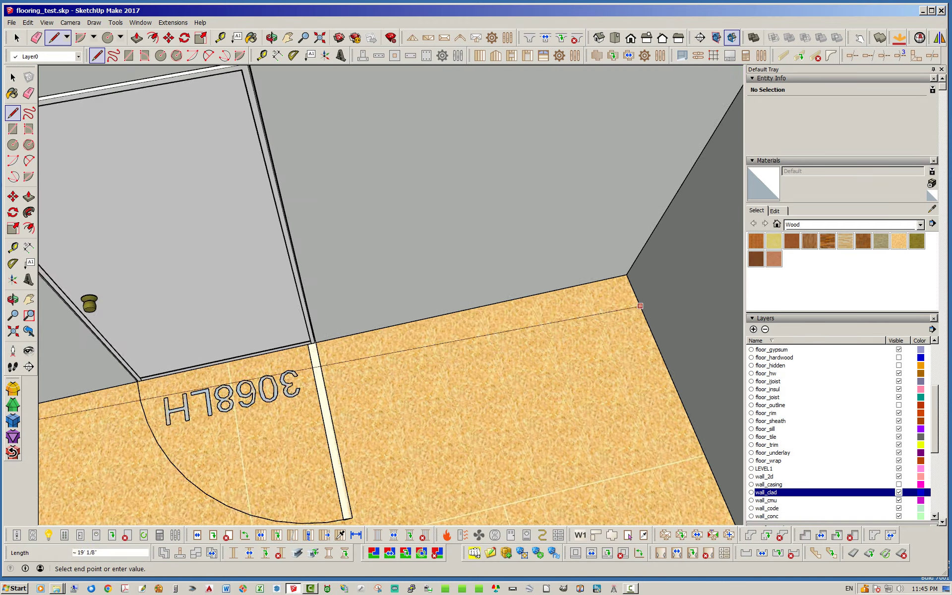
{"action": "middle_click_drag", "start_coordinate": [612, 247], "coordinate": [603, 216]}
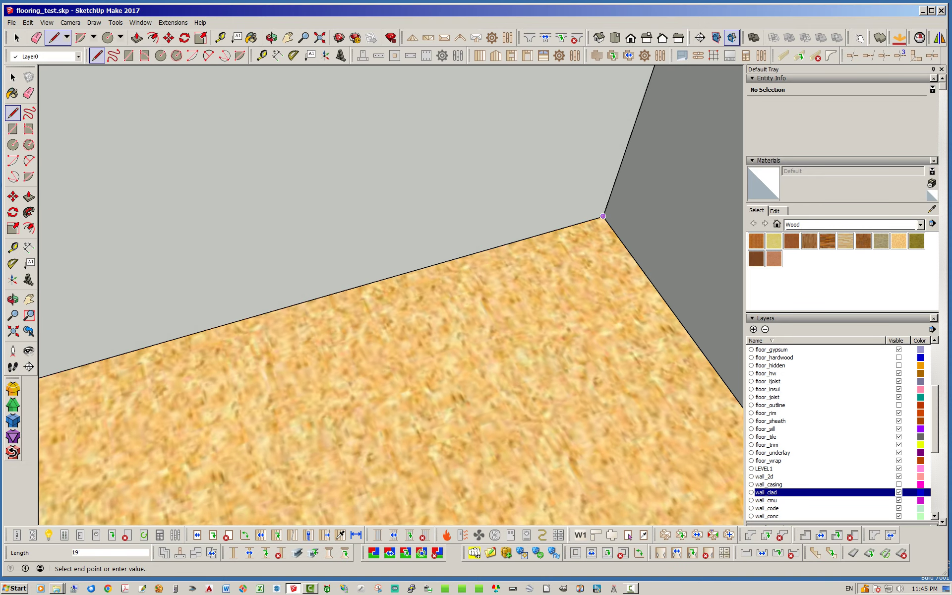
{"action": "left_click", "coordinate": [604, 216]}
{"action": "key", "text": "space"}
Inspect the traced floor face from several angles, checking its extents along the walls and at the WALL6 doorway
{"action": "middle_click_drag", "start_coordinate": [540, 298], "coordinate": [505, 321]}
{"action": "scroll", "coordinate": [505, 321], "scroll_direction": "down", "scroll_amount": 5}
{"action": "scroll", "coordinate": [562, 265], "scroll_direction": "down", "scroll_amount": 5}
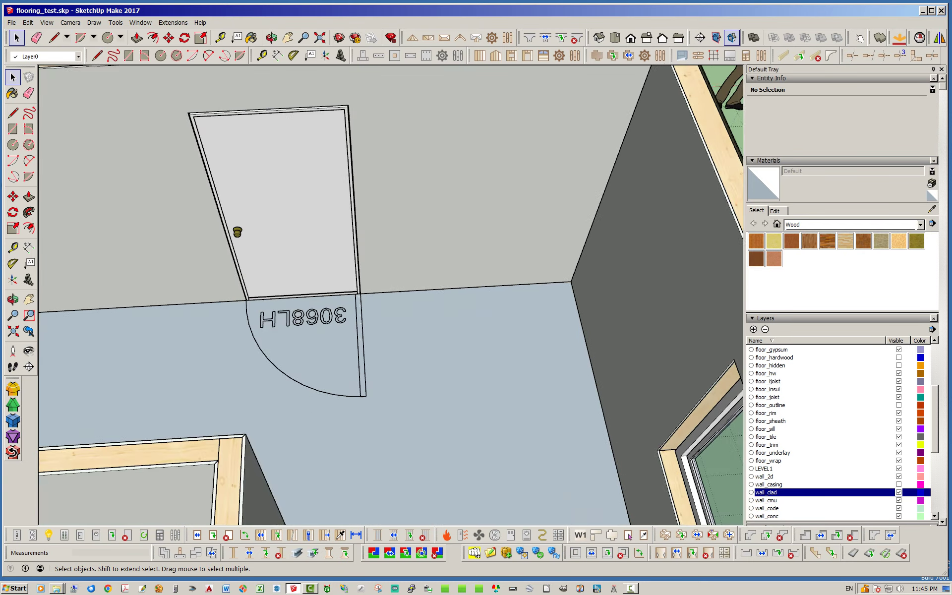
{"action": "middle_click_drag", "start_coordinate": [565, 263], "coordinate": [409, 310]}
{"action": "middle_click_drag", "start_coordinate": [516, 292], "coordinate": [351, 315]}
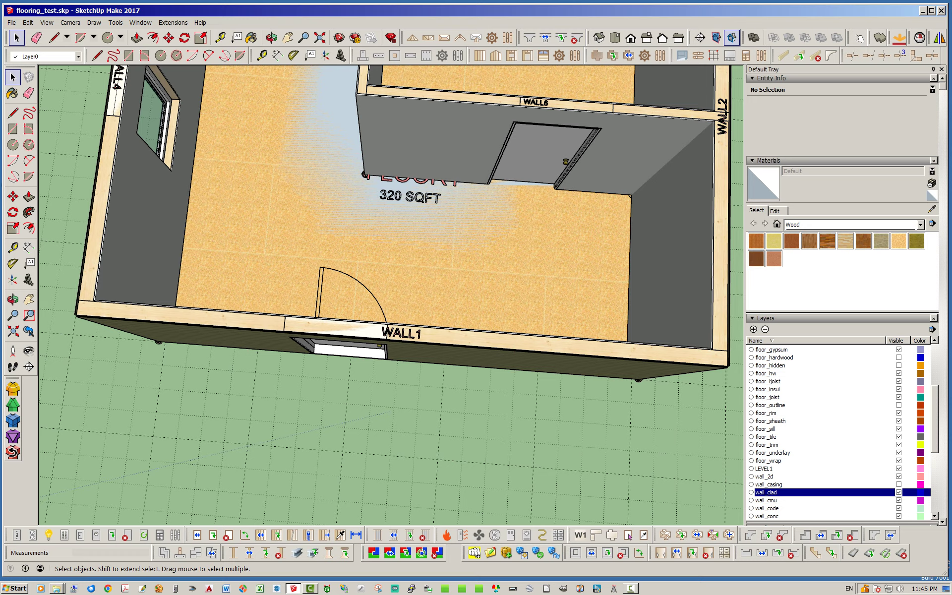
{"action": "middle_click_drag", "start_coordinate": [397, 308], "coordinate": [315, 258]}
{"action": "scroll", "coordinate": [478, 243], "scroll_direction": "up", "scroll_amount": 3}
{"action": "middle_click_drag", "start_coordinate": [478, 243], "coordinate": [538, 276]}
{"action": "scroll", "coordinate": [320, 222], "scroll_direction": "down", "scroll_amount": 5}
{"action": "middle_click_drag", "start_coordinate": [319, 223], "coordinate": [282, 219]}
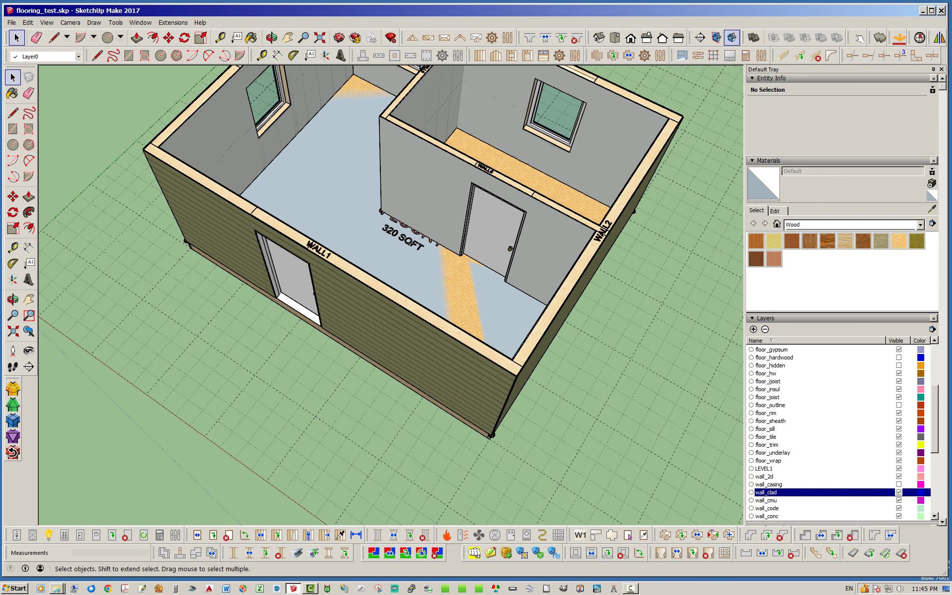
{"action": "scroll", "coordinate": [423, 273], "scroll_direction": "up", "scroll_amount": 5}
{"action": "middle_click_drag", "start_coordinate": [423, 273], "coordinate": [471, 288]}
{"action": "scroll", "coordinate": [429, 268], "scroll_direction": "down", "scroll_amount": 4}
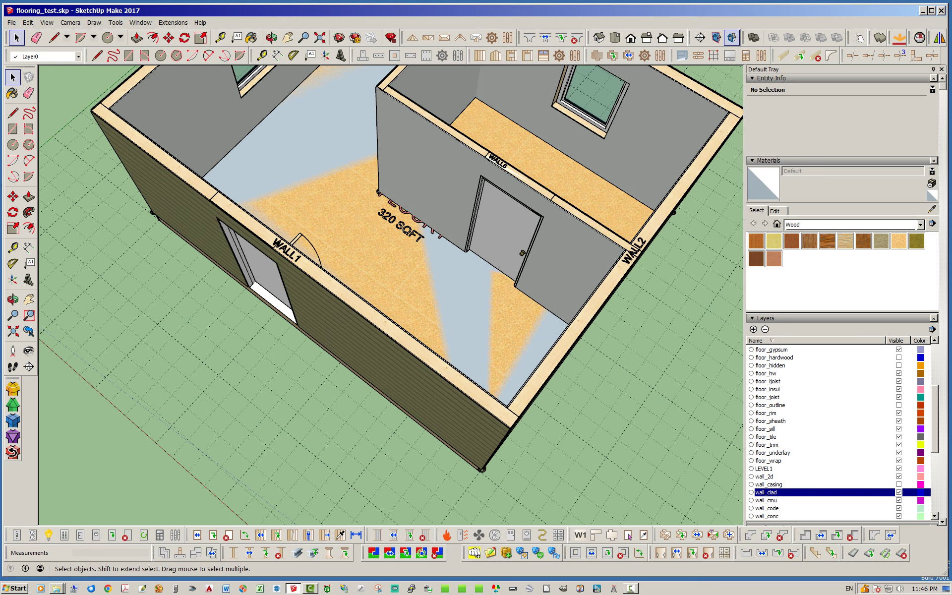
{"action": "mouse_move", "coordinate": [367, 191]}
{"action": "middle_mouse_down"}
{"action": "mouse_move", "coordinate": [389, 188]}
{"action": "mouse_move", "coordinate": [330, 154]}
{"action": "mouse_move", "coordinate": [298, 181]}
{"action": "mouse_move", "coordinate": [364, 196]}
{"action": "middle_mouse_up"}
{"action": "scroll", "coordinate": [390, 188], "scroll_direction": "up", "scroll_amount": 5}
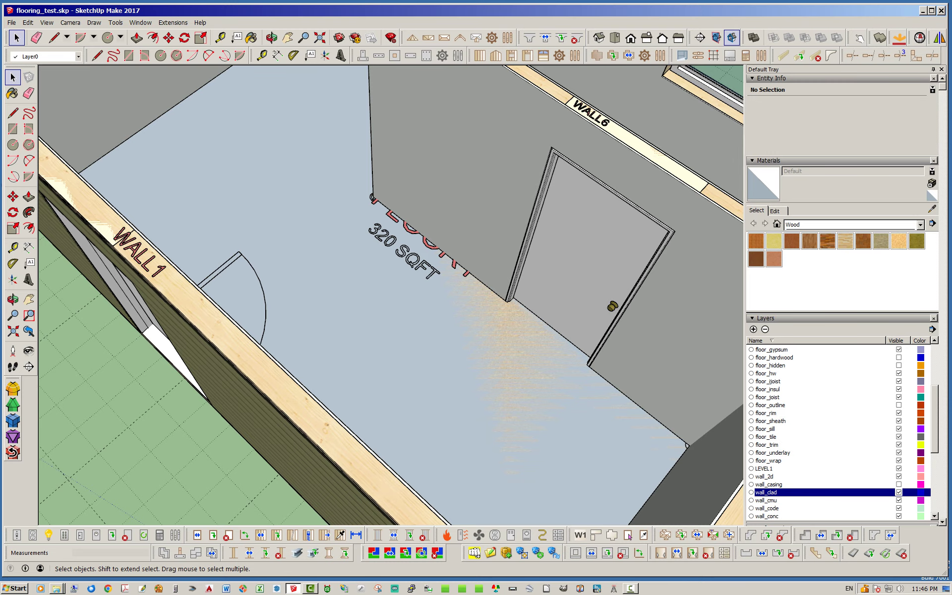
{"action": "mouse_move", "coordinate": [447, 298]}
{"action": "middle_mouse_down"}
{"action": "mouse_move", "coordinate": [372, 283]}
{"action": "mouse_move", "coordinate": [365, 292]}
{"action": "mouse_move", "coordinate": [404, 320]}
{"action": "mouse_move", "coordinate": [447, 300]}
{"action": "middle_mouse_up"}
{"action": "middle_click_drag", "start_coordinate": [282, 285], "coordinate": [392, 243]}
Select all six wall groups of the building together and assign them to the LEVEL1 layer
{"action": "scroll", "coordinate": [320, 248], "scroll_direction": "down", "scroll_amount": 6}
{"action": "middle_click_drag", "start_coordinate": [466, 288], "coordinate": [464, 216]}
{"action": "scroll", "coordinate": [439, 250], "scroll_direction": "down", "scroll_amount": 1}
{"action": "scroll", "coordinate": [439, 250], "scroll_direction": "down", "scroll_amount": 2}
{"action": "scroll", "coordinate": [149, 109], "scroll_direction": "up", "scroll_amount": 3}
{"action": "middle_click_drag", "start_coordinate": [149, 109], "coordinate": [151, 134]}
{"action": "scroll", "coordinate": [124, 134], "scroll_direction": "down", "scroll_amount": 1}
{"action": "middle_click_drag", "start_coordinate": [377, 298], "coordinate": [370, 190]}
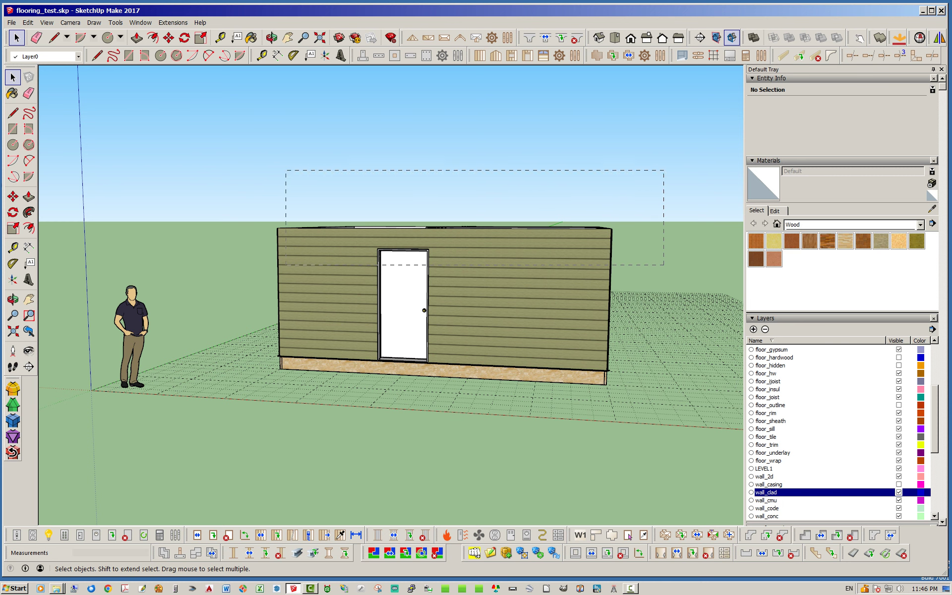
{"action": "left_click_drag", "start_coordinate": [664, 149], "coordinate": [231, 265]}
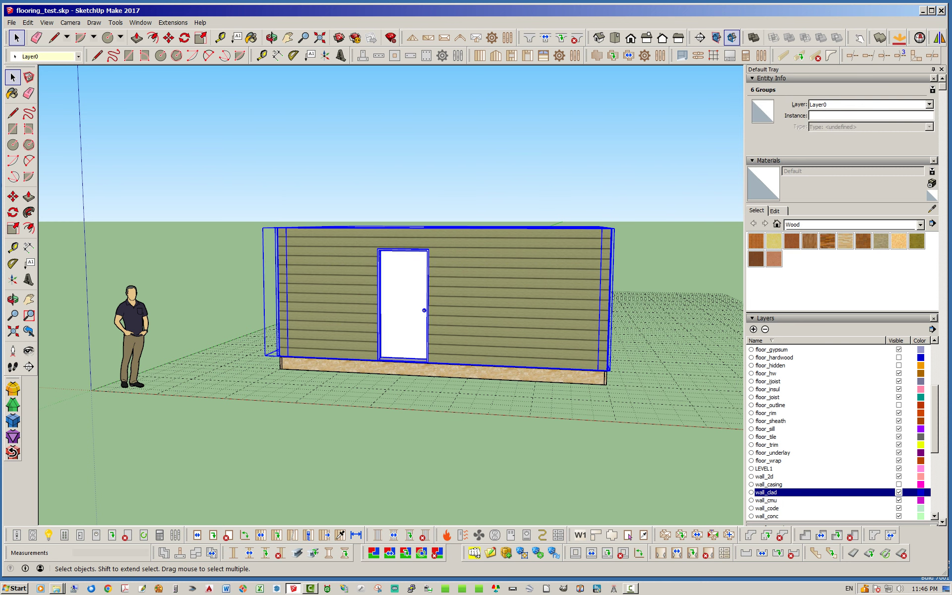
{"action": "middle_click_drag", "start_coordinate": [372, 199], "coordinate": [385, 262]}
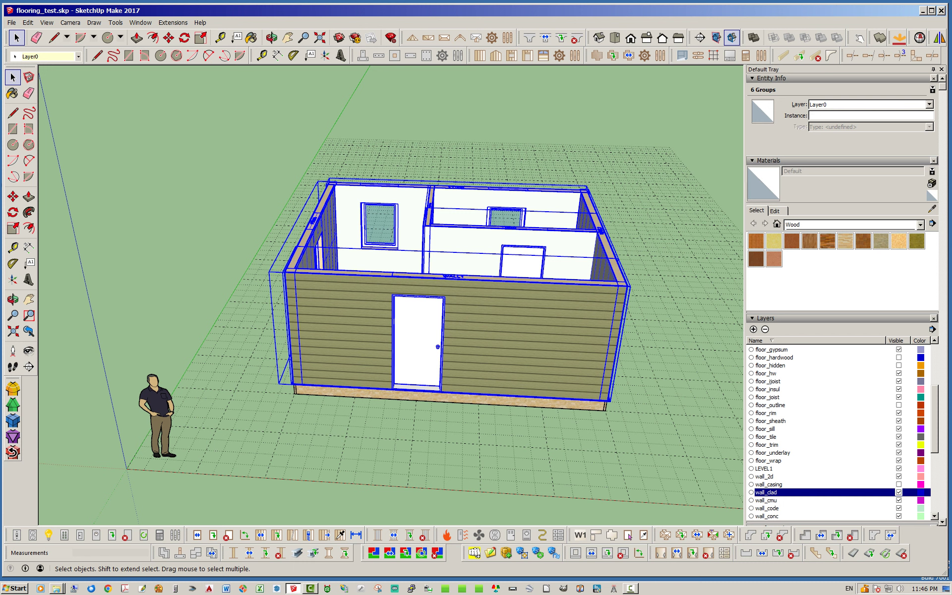
{"action": "middle_click_drag", "start_coordinate": [501, 317], "coordinate": [442, 223]}
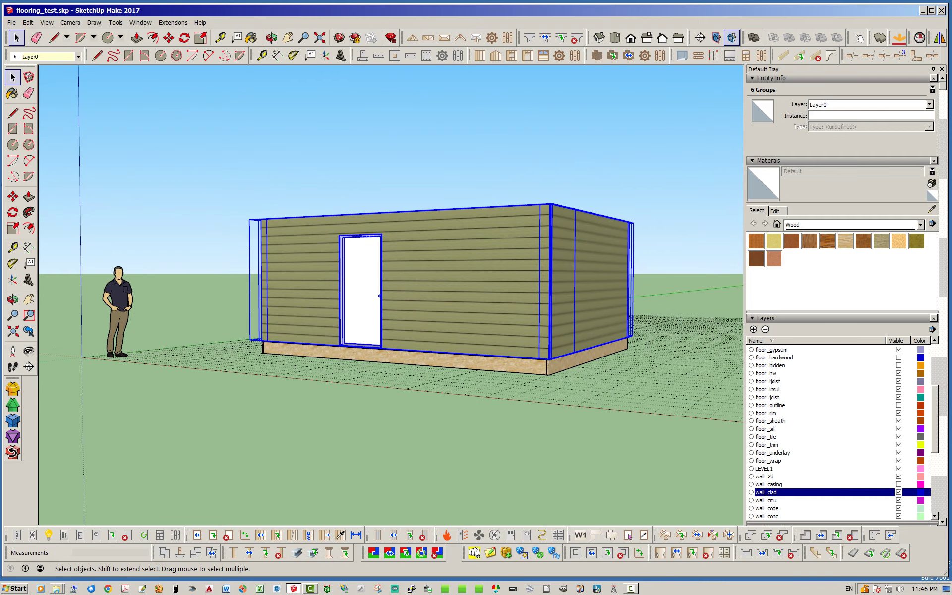
{"action": "middle_click_drag", "start_coordinate": [397, 273], "coordinate": [454, 286]}
{"action": "left_click", "coordinate": [929, 104]}
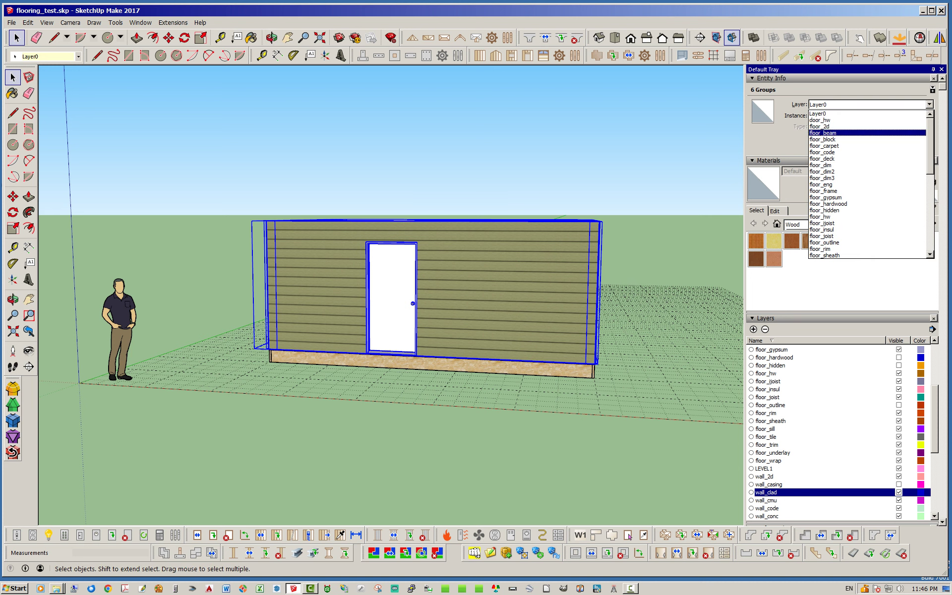
{"action": "left_click_drag", "start_coordinate": [931, 157], "coordinate": [931, 187]}
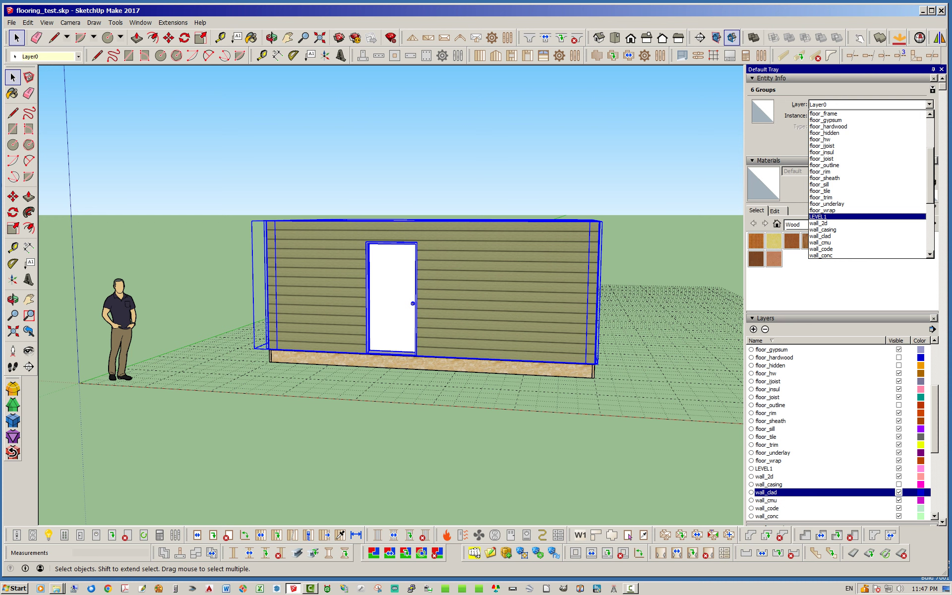
{"action": "left_click", "coordinate": [843, 216]}
{"action": "left_click", "coordinate": [660, 164]}
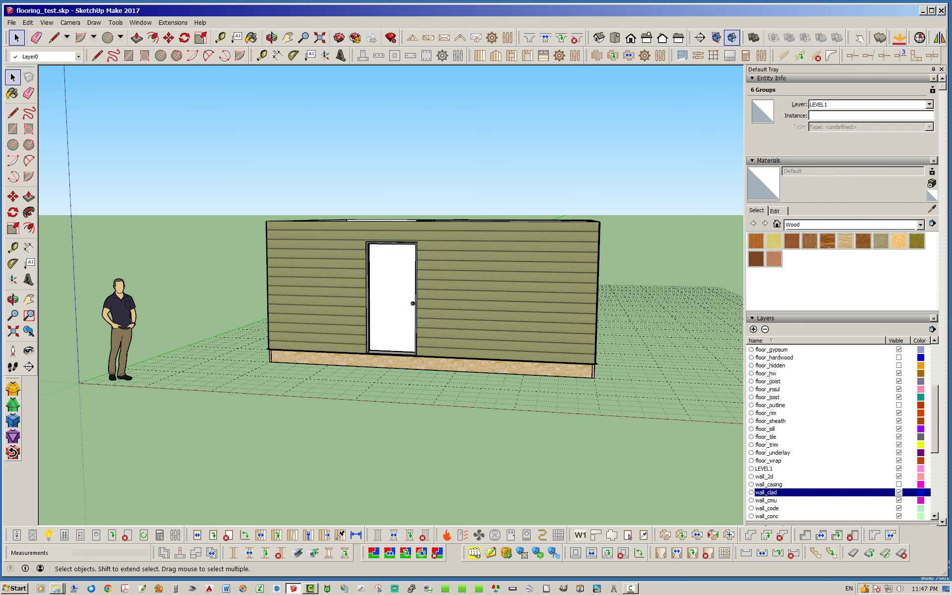
Hide the LEVEL1 layer so only the floor and the traced room outline are shown
{"action": "middle_click_drag", "start_coordinate": [556, 198], "coordinate": [602, 282]}
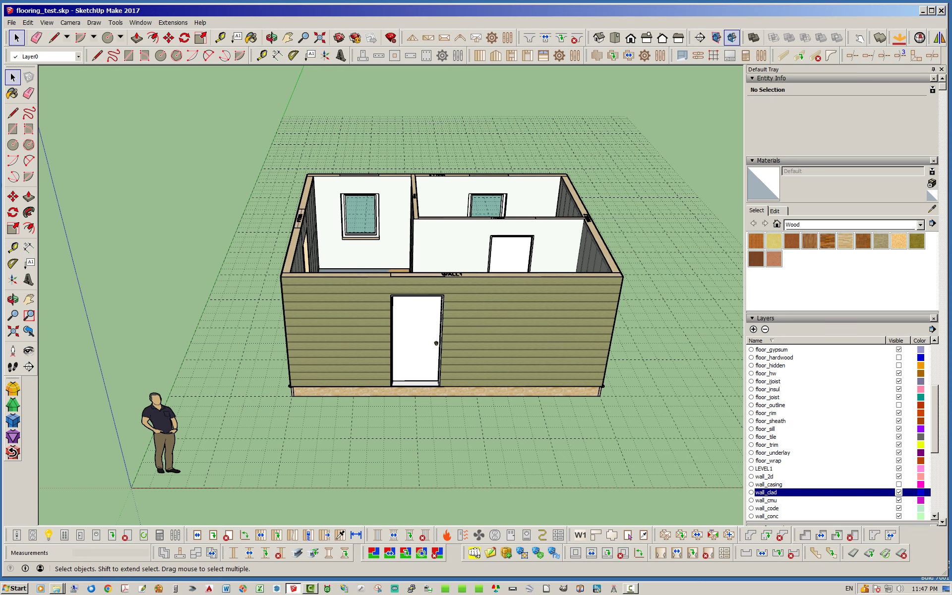
{"action": "left_click", "coordinate": [898, 469]}
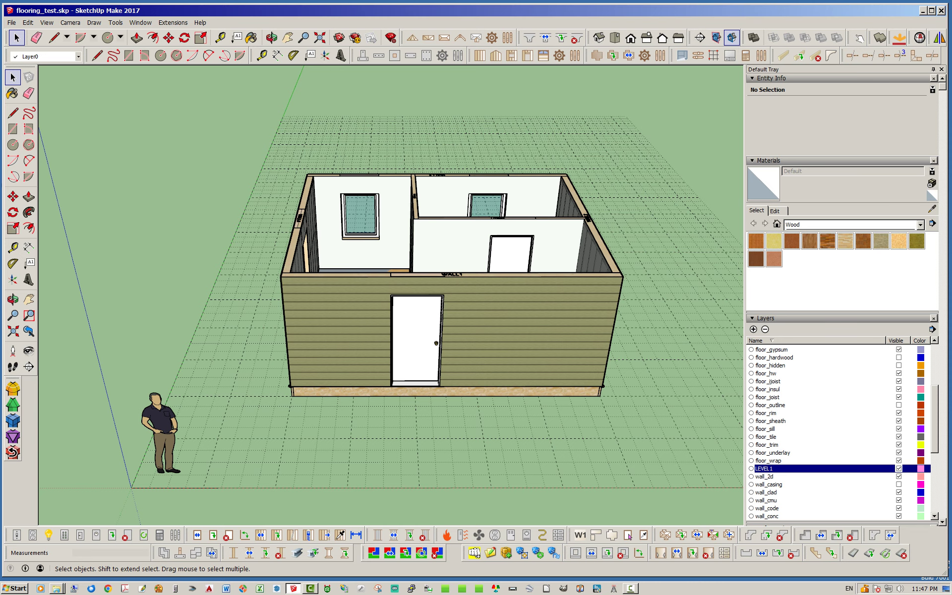
{"action": "middle_click_drag", "start_coordinate": [561, 238], "coordinate": [536, 285]}
{"action": "middle_click_drag", "start_coordinate": [551, 395], "coordinate": [523, 390]}
{"action": "scroll", "coordinate": [476, 365], "scroll_direction": "up", "scroll_amount": 3}
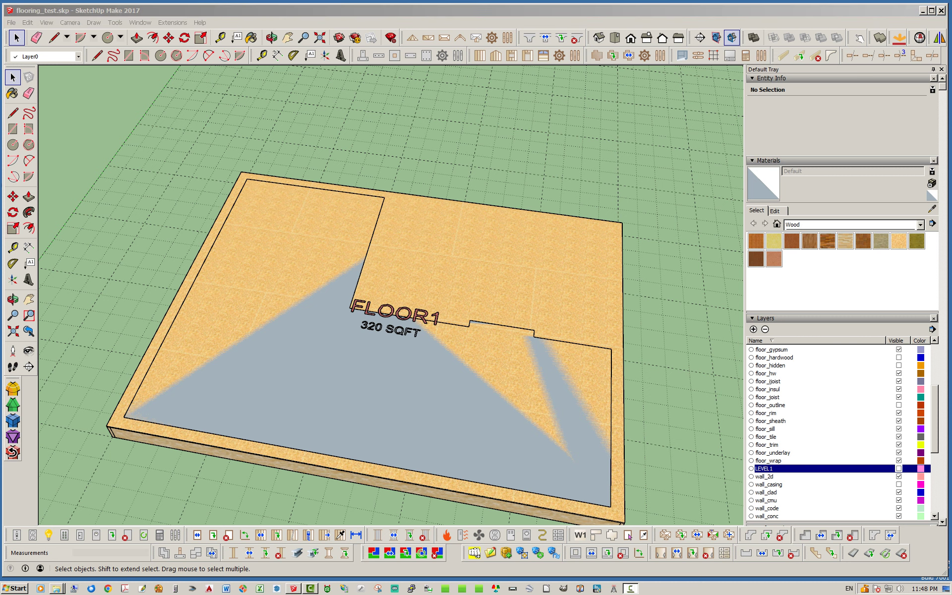
{"action": "mouse_move", "coordinate": [397, 317]}
{"action": "middle_mouse_down"}
{"action": "mouse_move", "coordinate": [452, 285]}
{"action": "mouse_move", "coordinate": [392, 263]}
{"action": "middle_mouse_up"}
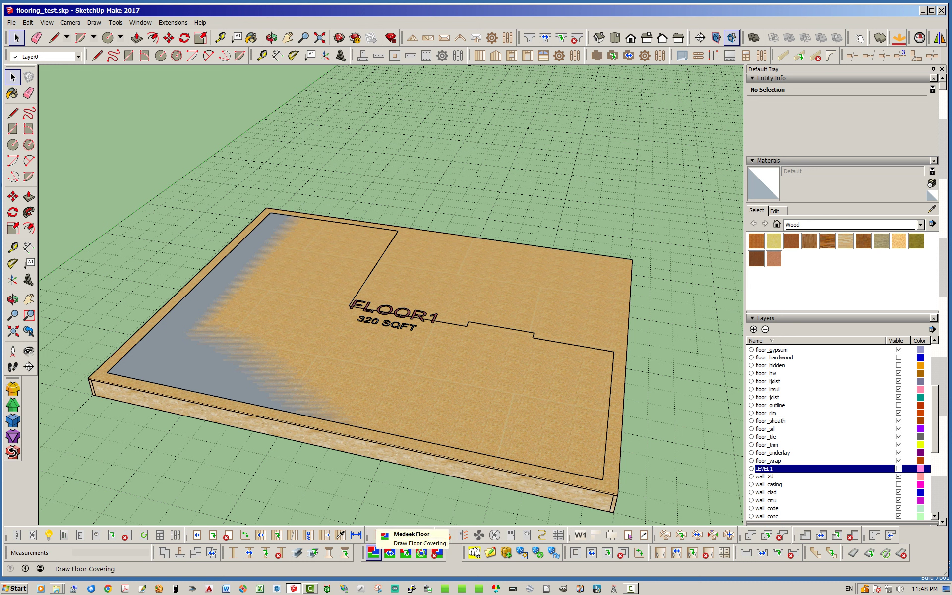
Start the Medeek Draw Floor Covering command and set the floor draw mode to FACE
{"action": "left_click", "coordinate": [374, 552]}
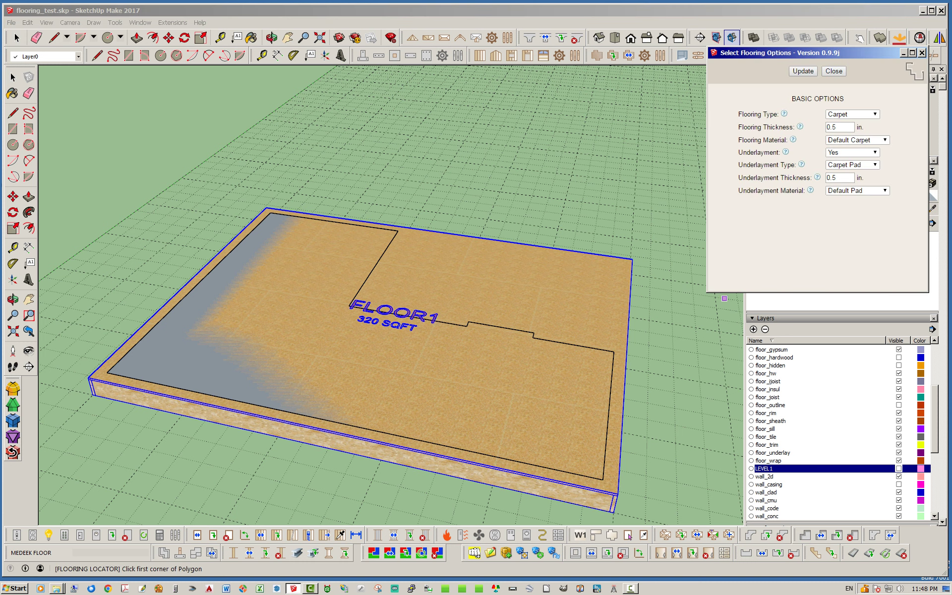
{"action": "left_click_drag", "start_coordinate": [793, 53], "coordinate": [634, 100]}
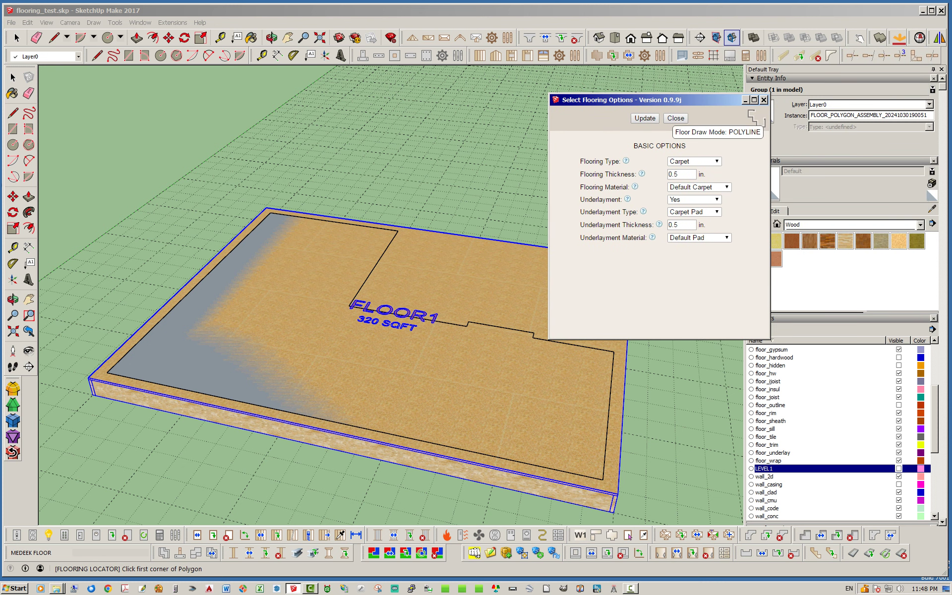
{"action": "left_click_drag", "start_coordinate": [635, 100], "coordinate": [718, 90]}
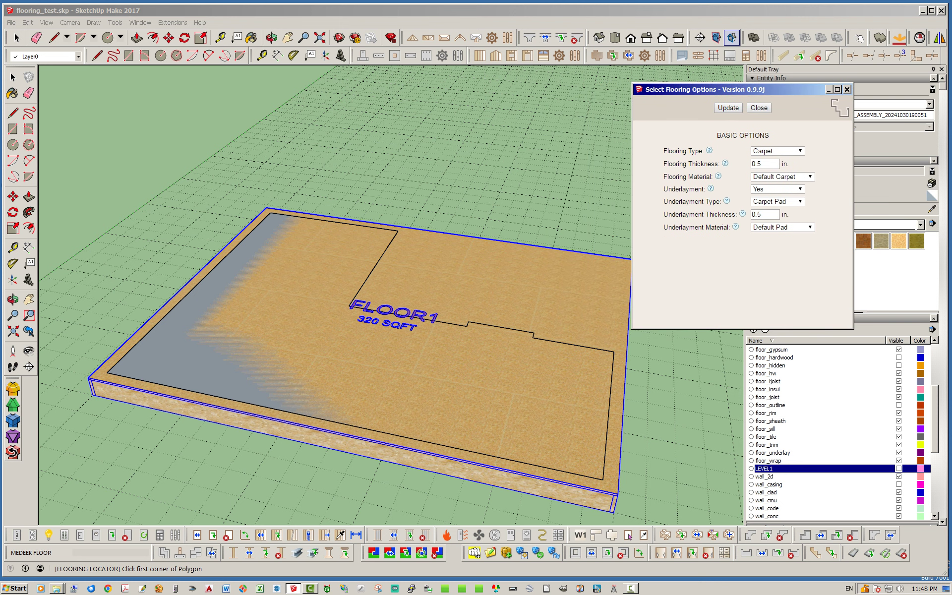
{"action": "left_click", "coordinate": [839, 106]}
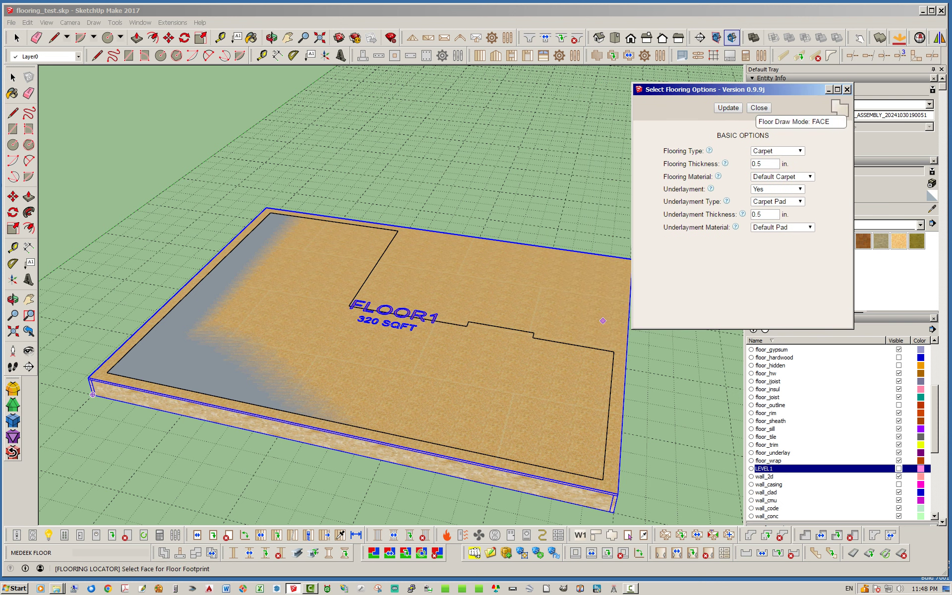
{"action": "left_click_drag", "start_coordinate": [794, 89], "coordinate": [833, 87]}
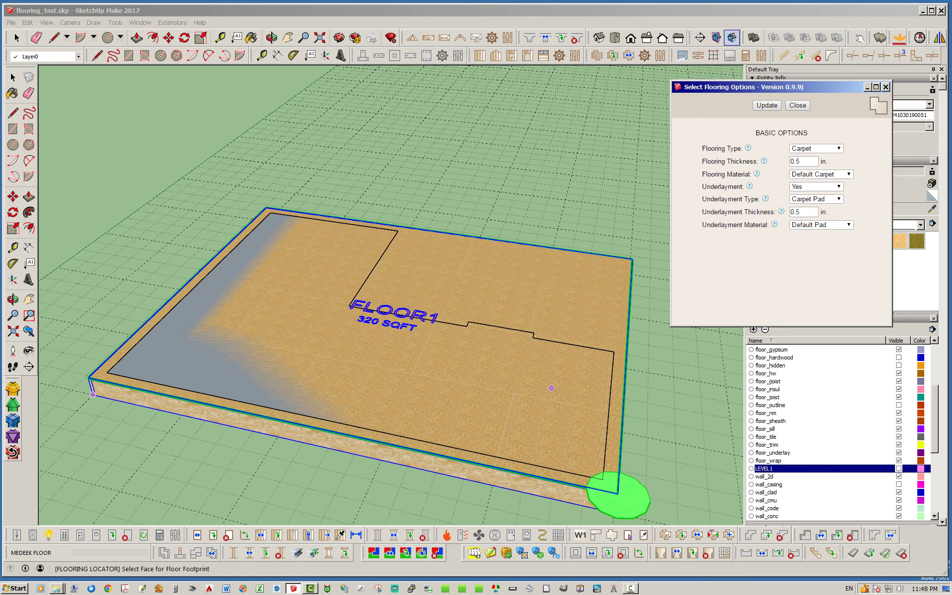
Pick the traced room face on the floor to create the 0.5 in. carpet covering with a 0.5 in. carpet pad
{"action": "middle_click_drag", "start_coordinate": [387, 357], "coordinate": [328, 354]}
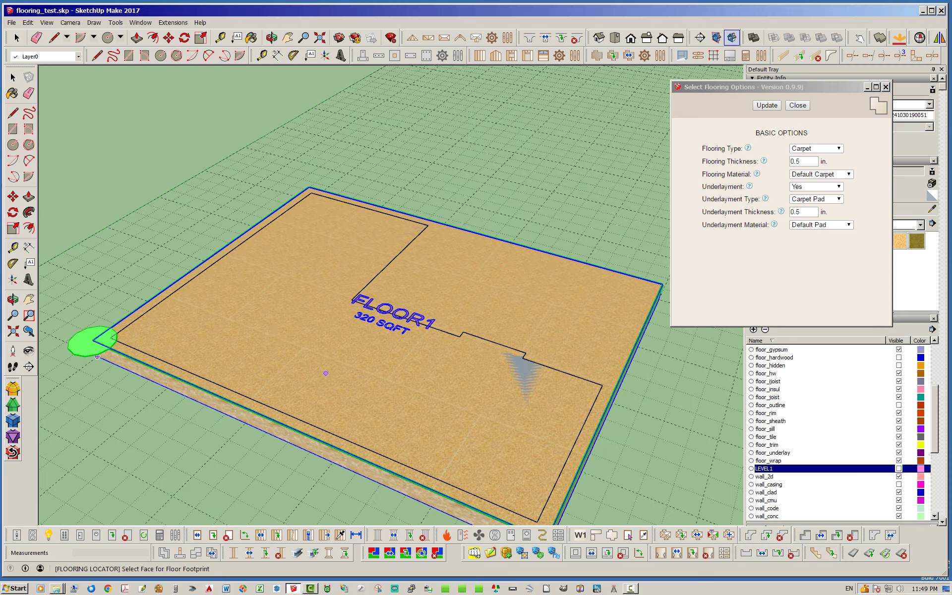
{"action": "scroll", "coordinate": [237, 299], "scroll_direction": "down", "scroll_amount": 3}
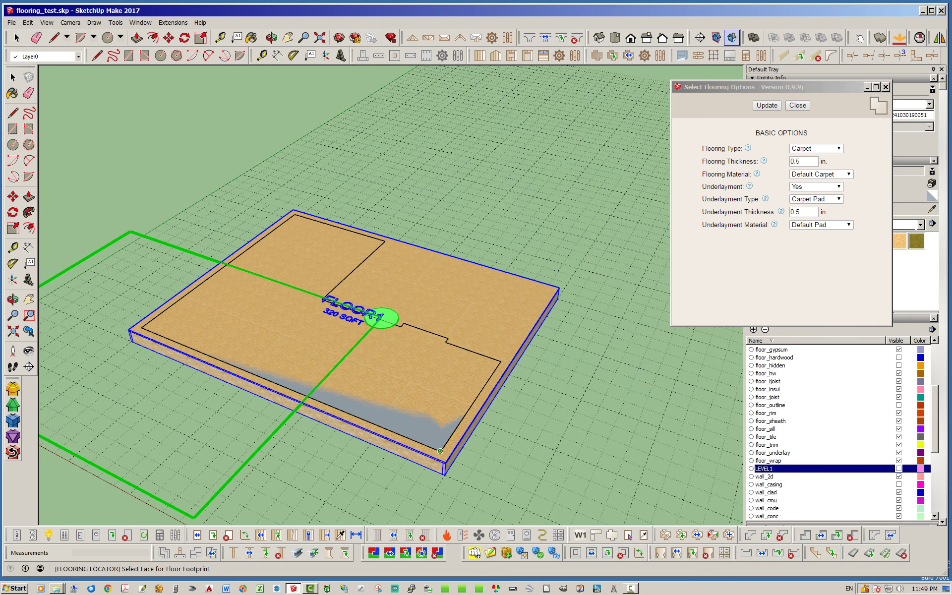
{"action": "scroll", "coordinate": [440, 452], "scroll_direction": "up", "scroll_amount": 2}
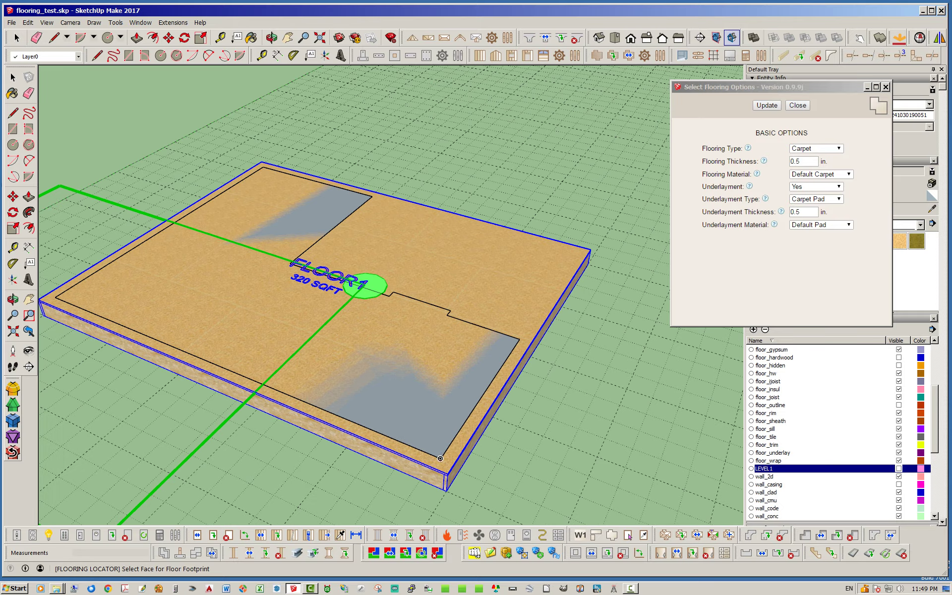
{"action": "scroll", "coordinate": [440, 458], "scroll_direction": "up", "scroll_amount": 3}
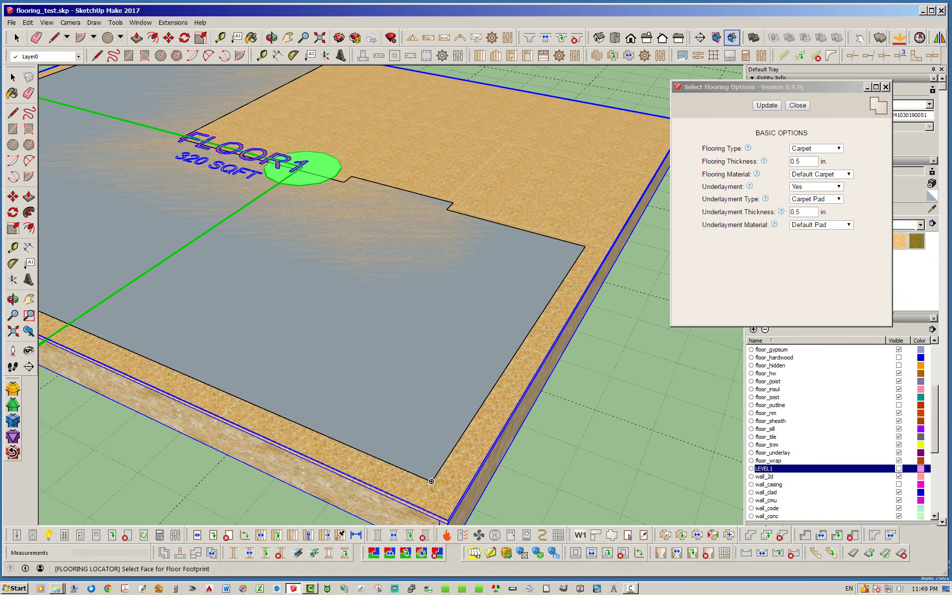
{"action": "middle_click_drag", "start_coordinate": [462, 401], "coordinate": [540, 407]}
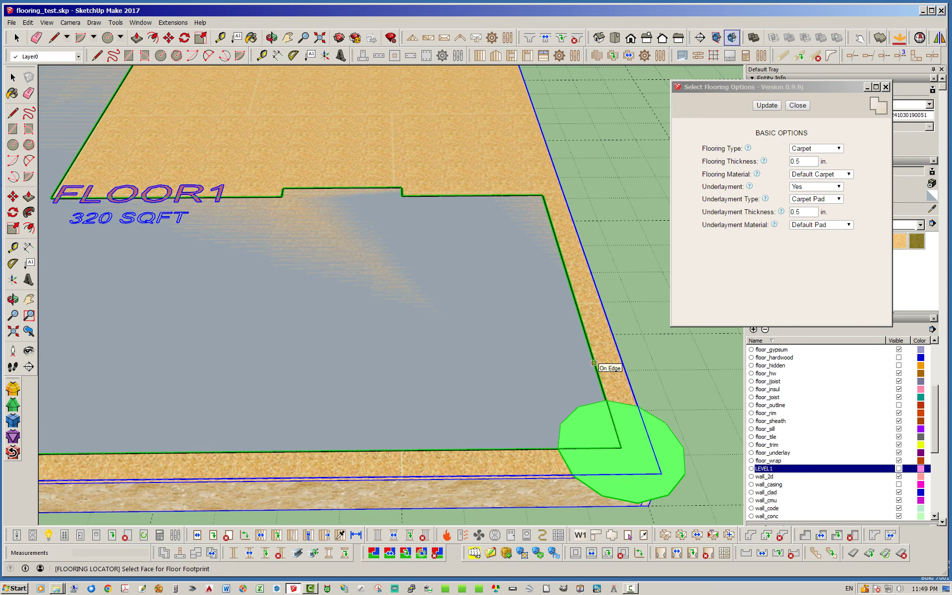
{"action": "left_click", "coordinate": [594, 362]}
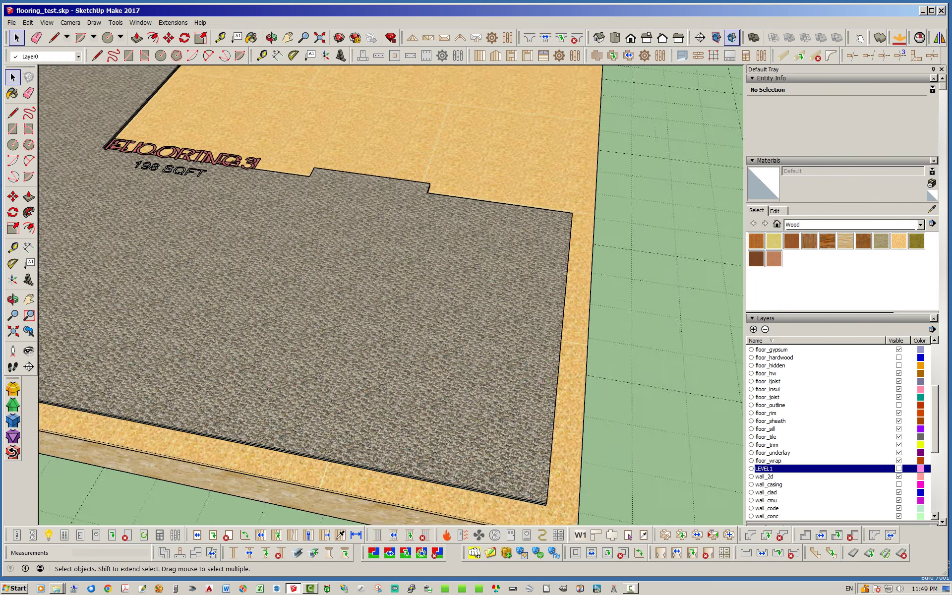
Inspect the new carpet covering from several angles, checking its outline at the doorway and its layered edge at the floor corner
{"action": "scroll", "coordinate": [483, 355], "scroll_direction": "down", "scroll_amount": 3}
{"action": "middle_click_drag", "start_coordinate": [483, 354], "coordinate": [342, 347]}
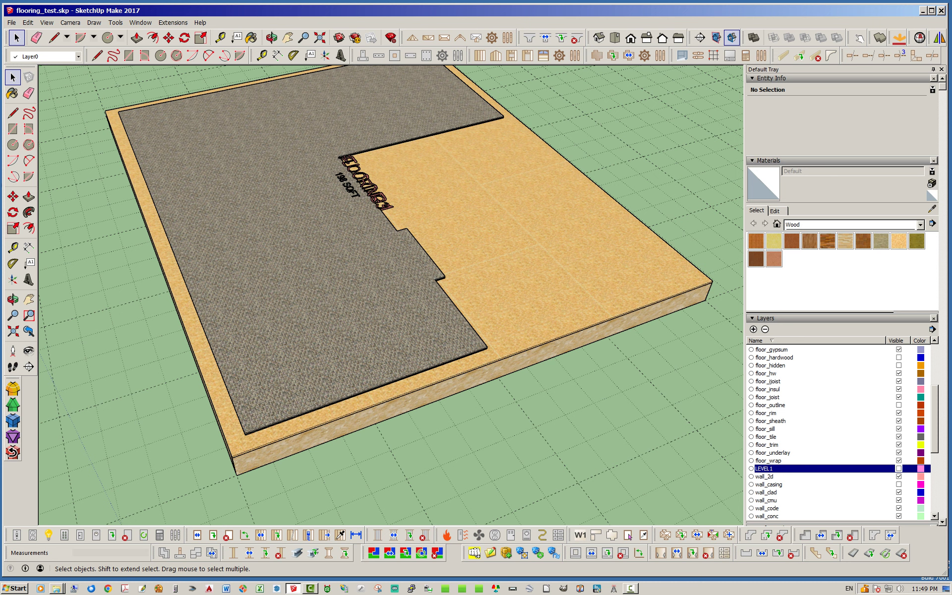
{"action": "middle_click_drag", "start_coordinate": [342, 348], "coordinate": [519, 350]}
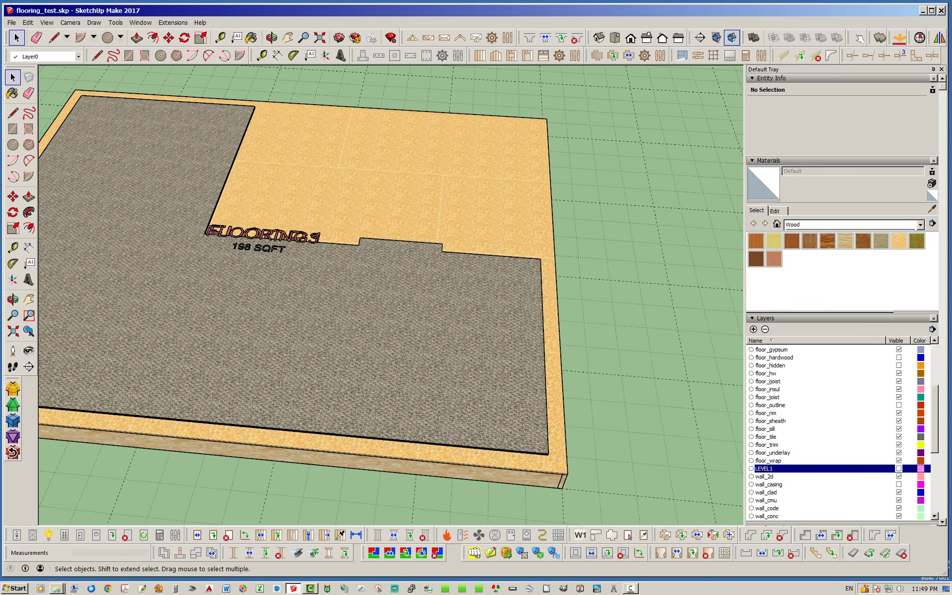
{"action": "middle_click_drag", "start_coordinate": [462, 327], "coordinate": [404, 275]}
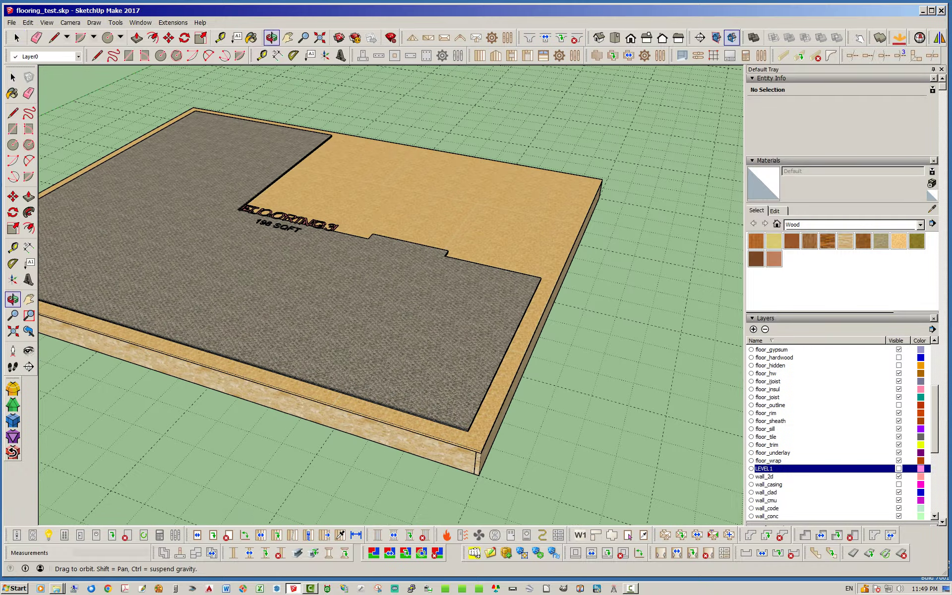
{"action": "scroll", "coordinate": [394, 407], "scroll_direction": "up", "scroll_amount": 4}
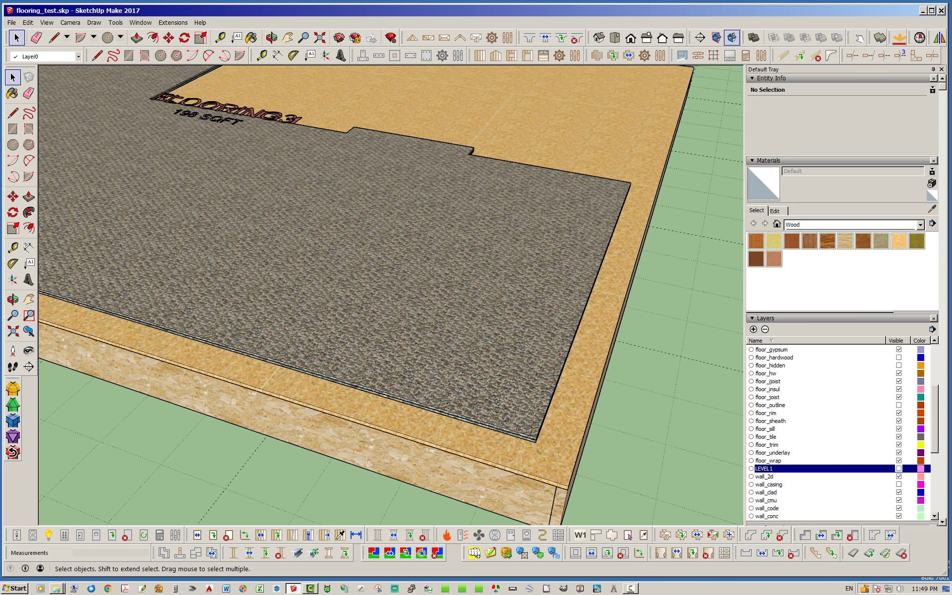
{"action": "scroll", "coordinate": [561, 450], "scroll_direction": "down", "scroll_amount": 3}
{"action": "mouse_move", "coordinate": [562, 450]}
{"action": "middle_mouse_down"}
{"action": "mouse_move", "coordinate": [578, 486]}
{"action": "mouse_move", "coordinate": [566, 508]}
{"action": "middle_mouse_up"}
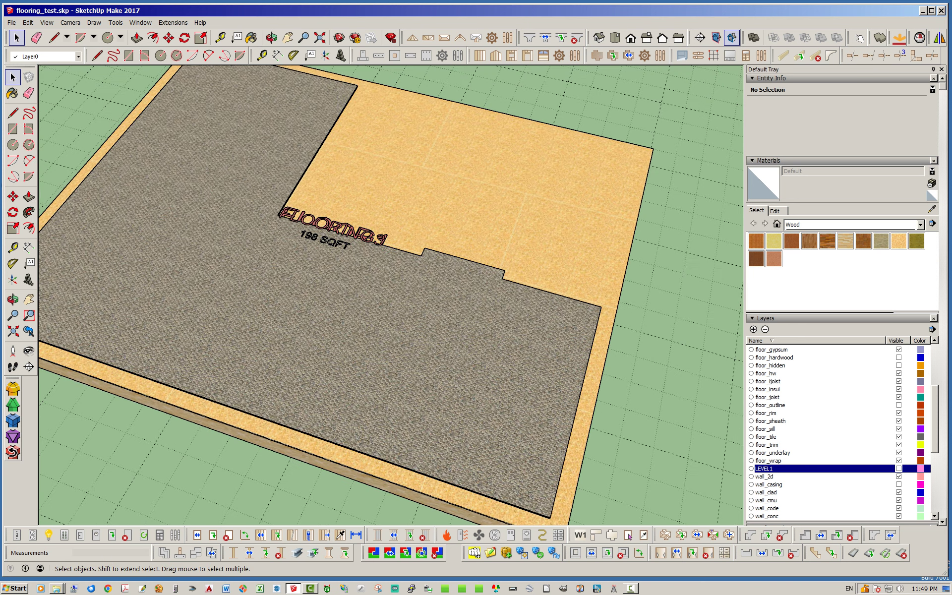
{"action": "scroll", "coordinate": [263, 176], "scroll_direction": "up", "scroll_amount": 3}
{"action": "mouse_move", "coordinate": [387, 308]}
{"action": "middle_mouse_down"}
{"action": "mouse_move", "coordinate": [320, 268]}
{"action": "mouse_move", "coordinate": [377, 263]}
{"action": "mouse_move", "coordinate": [429, 285]}
{"action": "mouse_move", "coordinate": [476, 208]}
{"action": "mouse_move", "coordinate": [424, 268]}
{"action": "mouse_move", "coordinate": [353, 310]}
{"action": "mouse_move", "coordinate": [355, 277]}
{"action": "middle_mouse_up"}
{"action": "scroll", "coordinate": [268, 255], "scroll_direction": "down", "scroll_amount": 3}
{"action": "scroll", "coordinate": [467, 419], "scroll_direction": "up", "scroll_amount": 3}
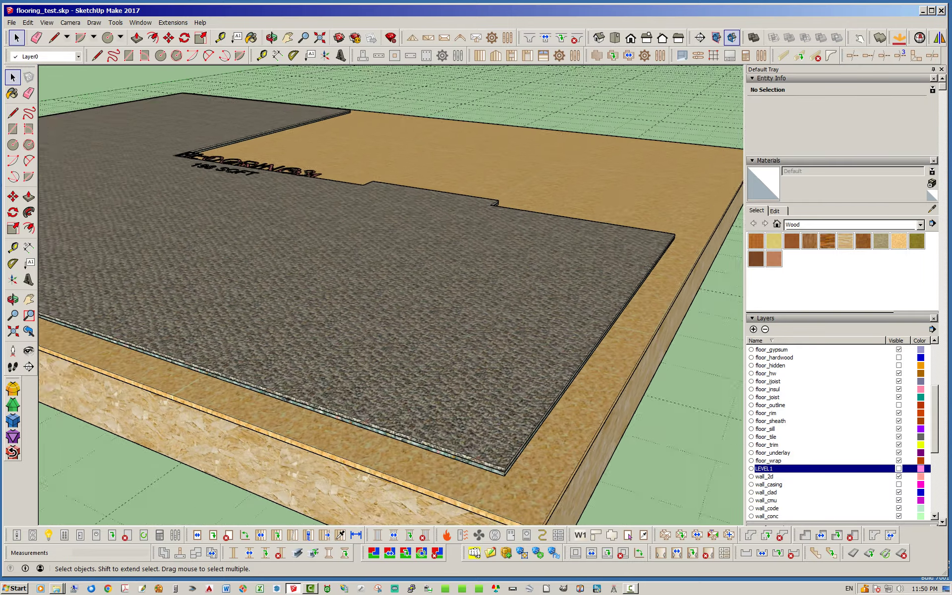
{"action": "middle_click_drag", "start_coordinate": [464, 397], "coordinate": [469, 360]}
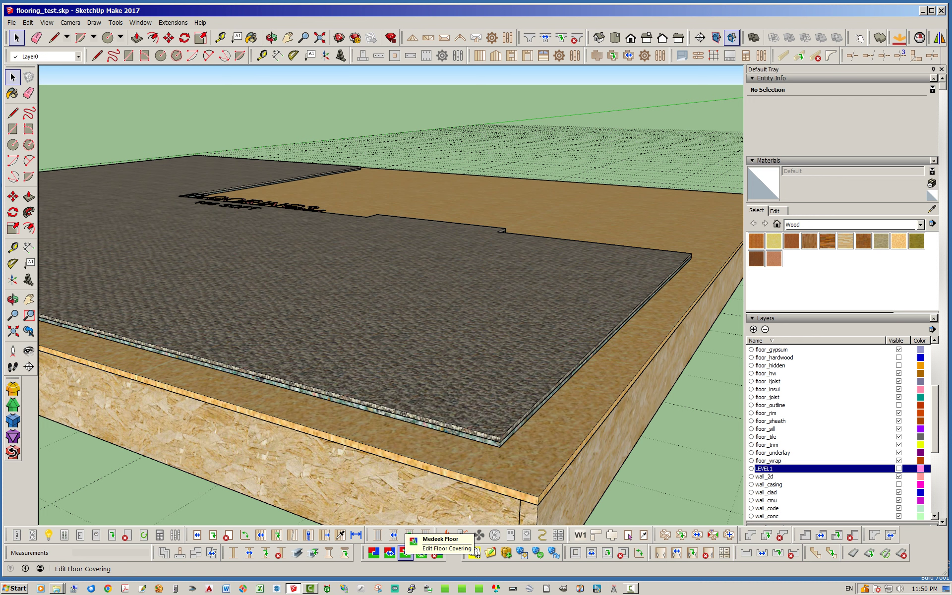
Edit the carpet floor covering and set its flooring thickness to 0.75 in
{"action": "left_click", "coordinate": [406, 553]}
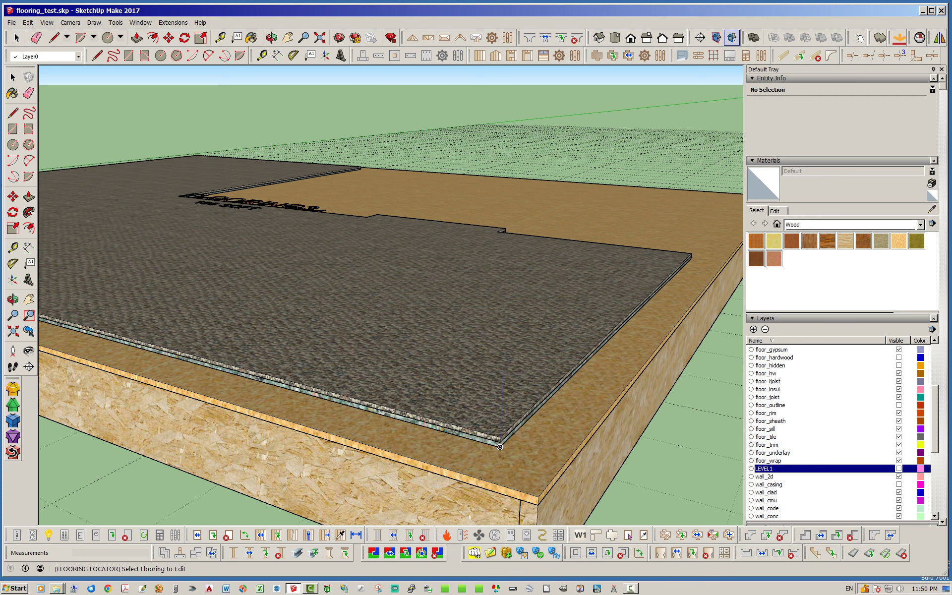
{"action": "left_click", "coordinate": [451, 384]}
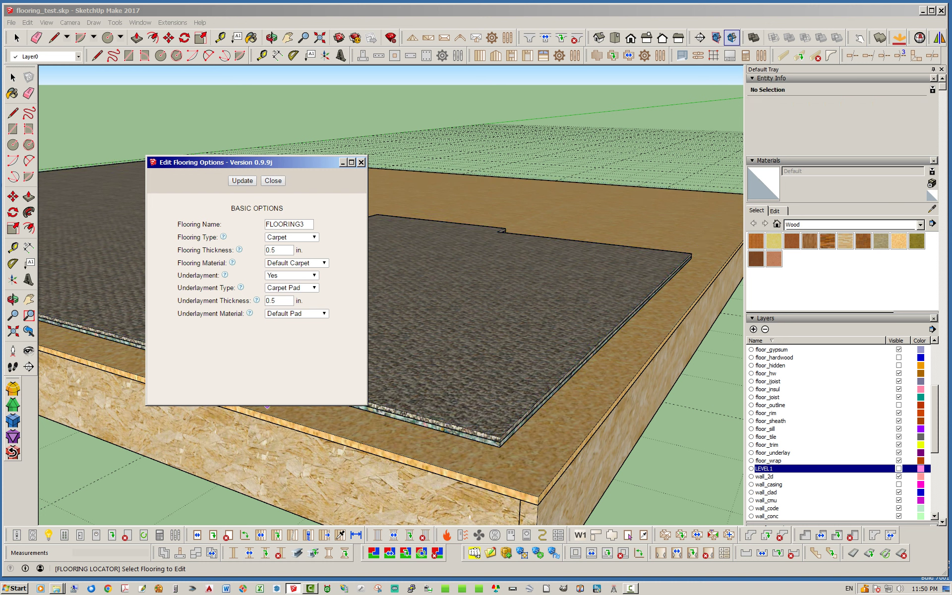
{"action": "left_click_drag", "start_coordinate": [279, 251], "coordinate": [271, 250]}
{"action": "type", "text": "75"}
{"action": "key", "text": "Return"}
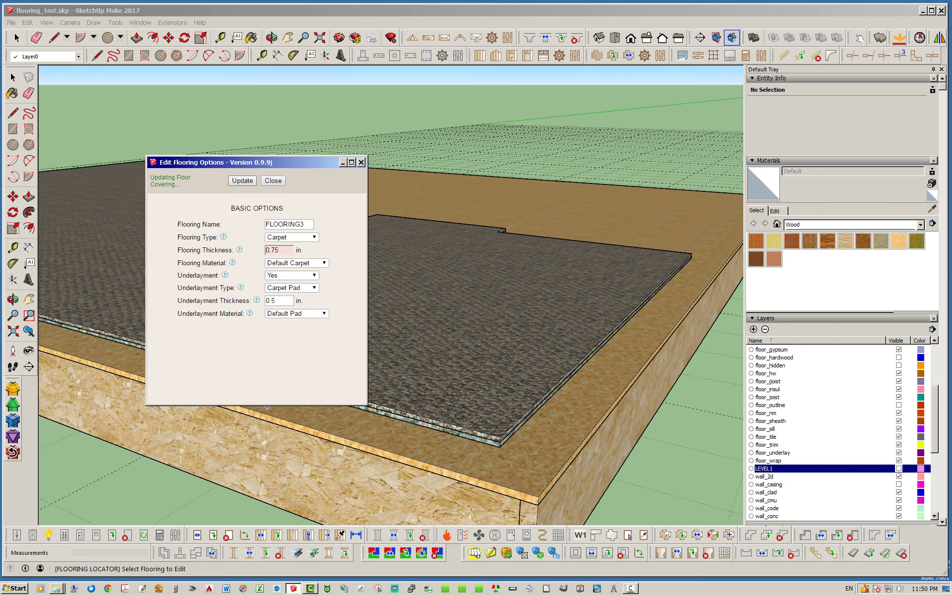
{"action": "left_click", "coordinate": [505, 442]}
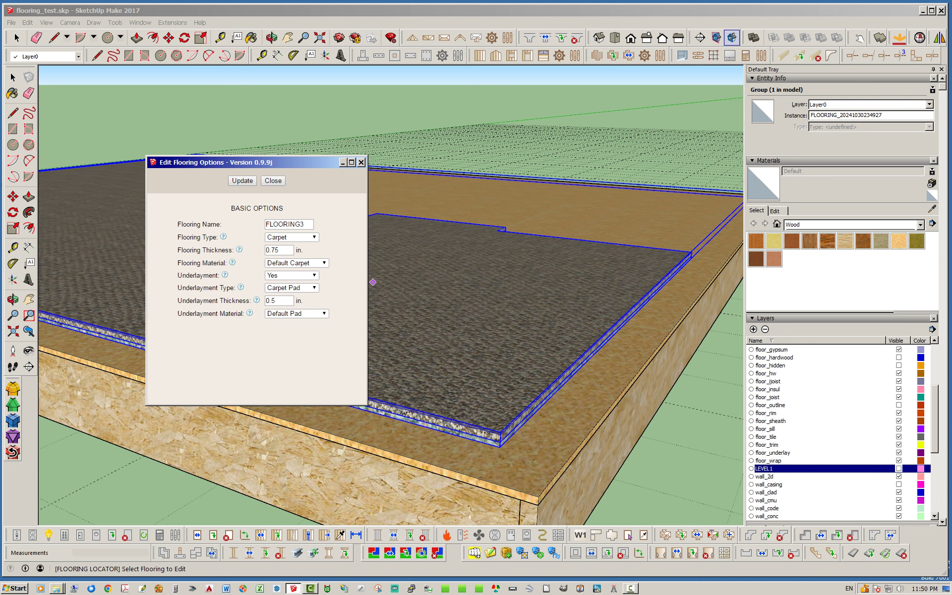
Set the carpet covering's underlayment to No and update the flooring
{"action": "left_click", "coordinate": [298, 276]}
{"action": "left_click", "coordinate": [297, 276]}
{"action": "left_click", "coordinate": [298, 276]}
{"action": "left_click", "coordinate": [292, 293]}
{"action": "left_click", "coordinate": [243, 181]}
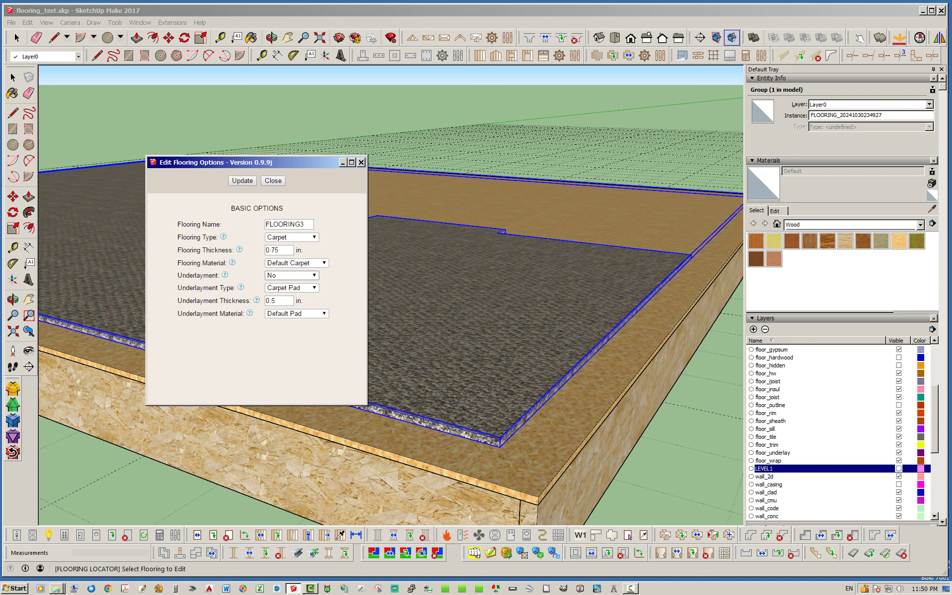
Set the carpet covering's underlayment back to Yes, update the flooring and close the flooring options
{"action": "left_click", "coordinate": [293, 276]}
{"action": "left_click", "coordinate": [290, 284]}
{"action": "left_click", "coordinate": [242, 181]}
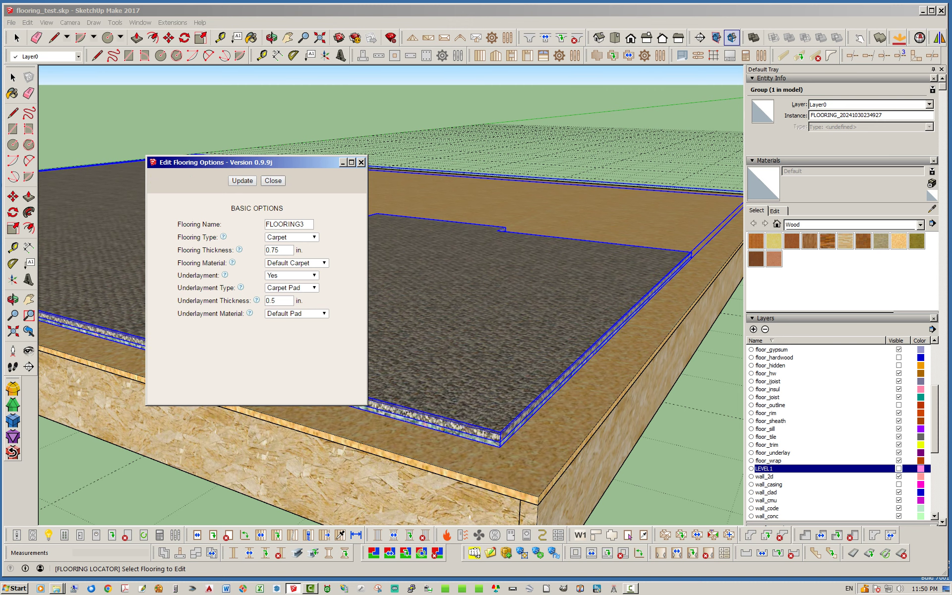
{"action": "left_click", "coordinate": [273, 181]}
Open the floor assembly group and examine its nested parts by selecting the carpet flooring group and a rim joist
{"action": "mouse_move", "coordinate": [337, 223]}
{"action": "middle_mouse_down"}
{"action": "mouse_move", "coordinate": [321, 290]}
{"action": "mouse_move", "coordinate": [325, 357]}
{"action": "middle_mouse_up"}
{"action": "scroll", "coordinate": [322, 289], "scroll_direction": "down", "scroll_amount": 4}
{"action": "left_click", "coordinate": [325, 355]}
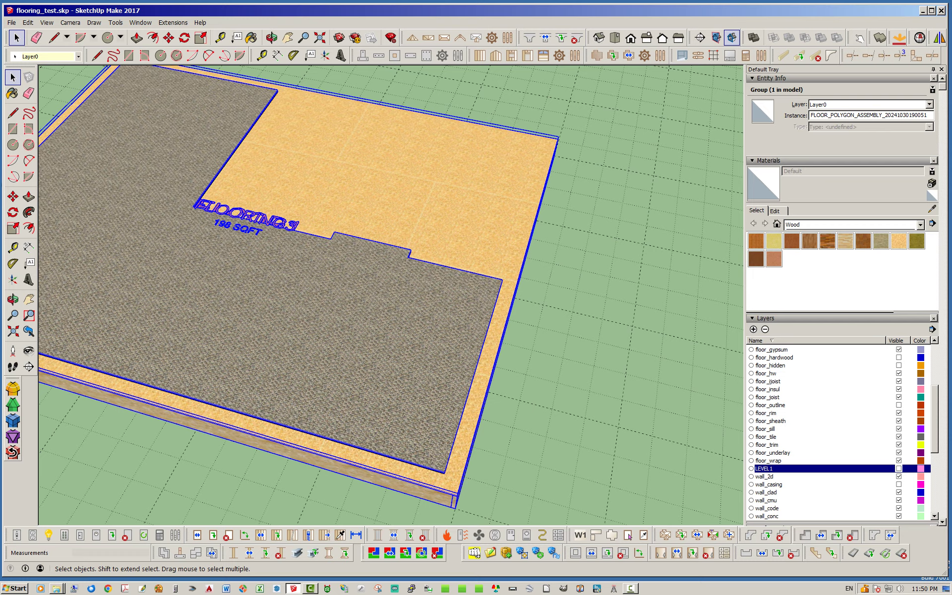
{"action": "mouse_move", "coordinate": [325, 355]}
{"action": "middle_mouse_down"}
{"action": "mouse_move", "coordinate": [270, 282]}
{"action": "mouse_move", "coordinate": [299, 279]}
{"action": "middle_mouse_up"}
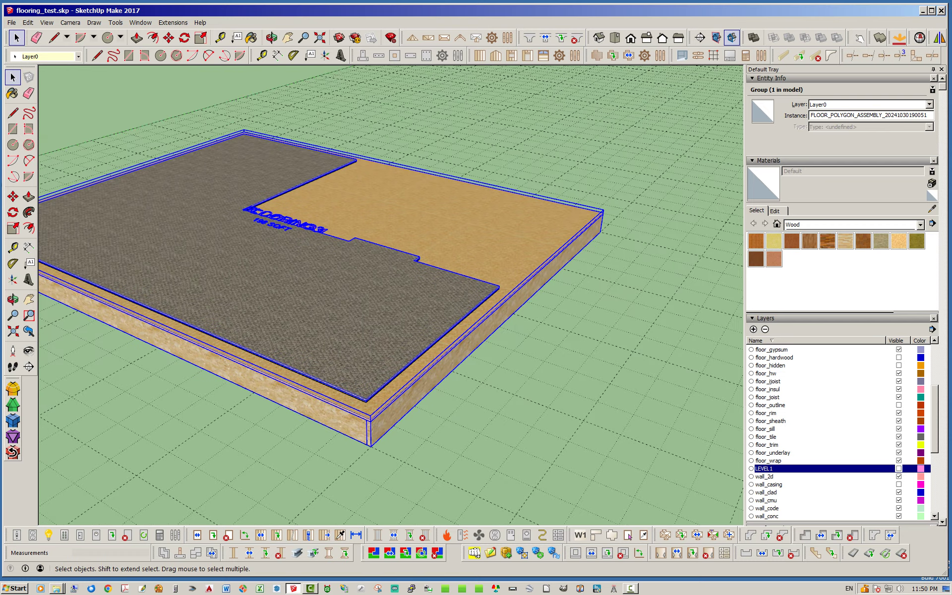
{"action": "double_click", "coordinate": [299, 279]}
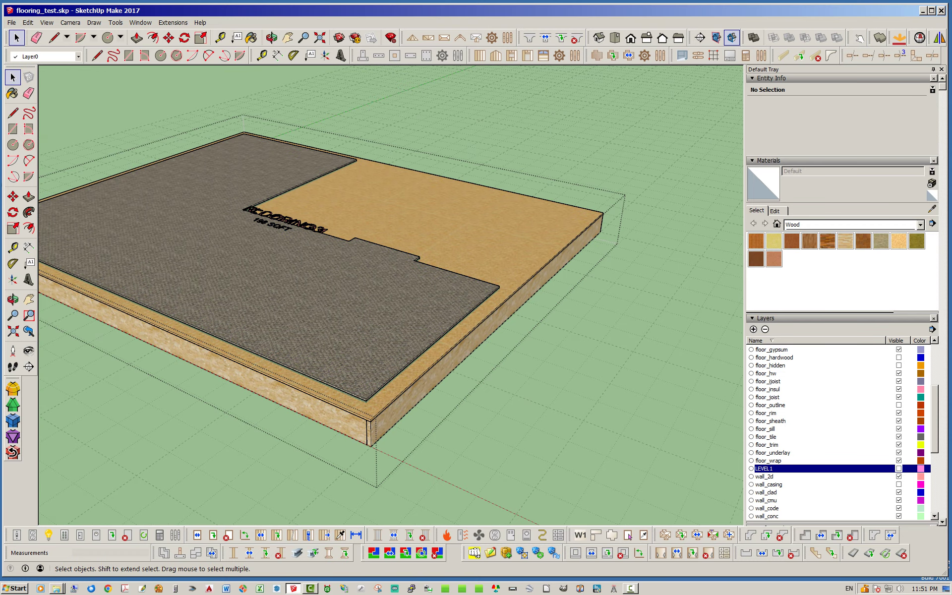
{"action": "left_click", "coordinate": [299, 279]}
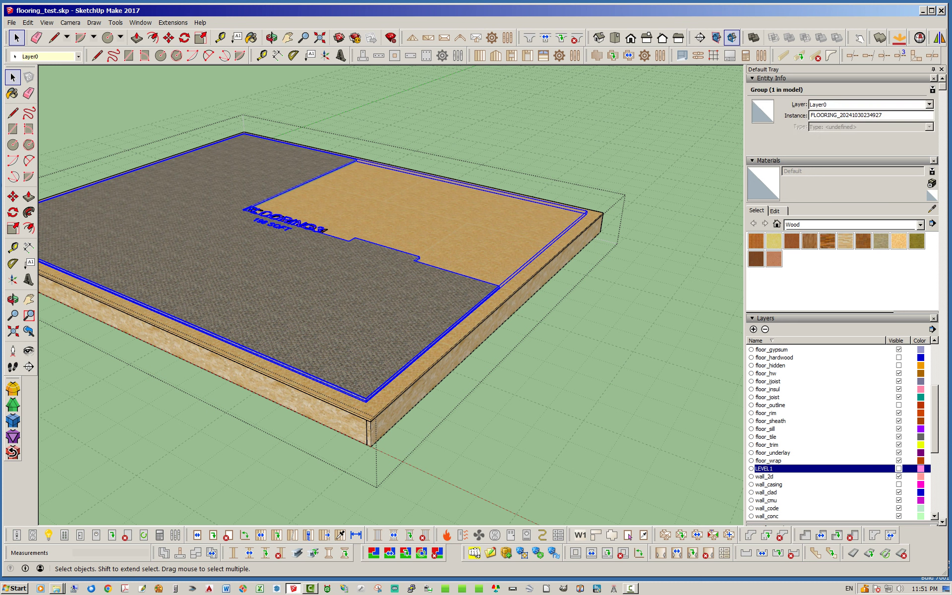
{"action": "left_click", "coordinate": [486, 248]}
{"action": "left_click", "coordinate": [521, 296]}
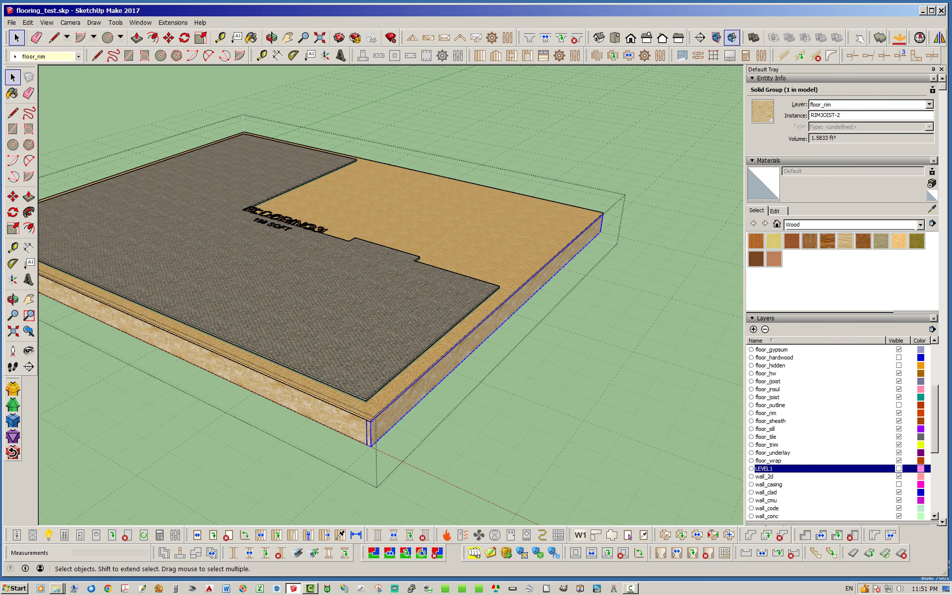
{"action": "left_click", "coordinate": [417, 293]}
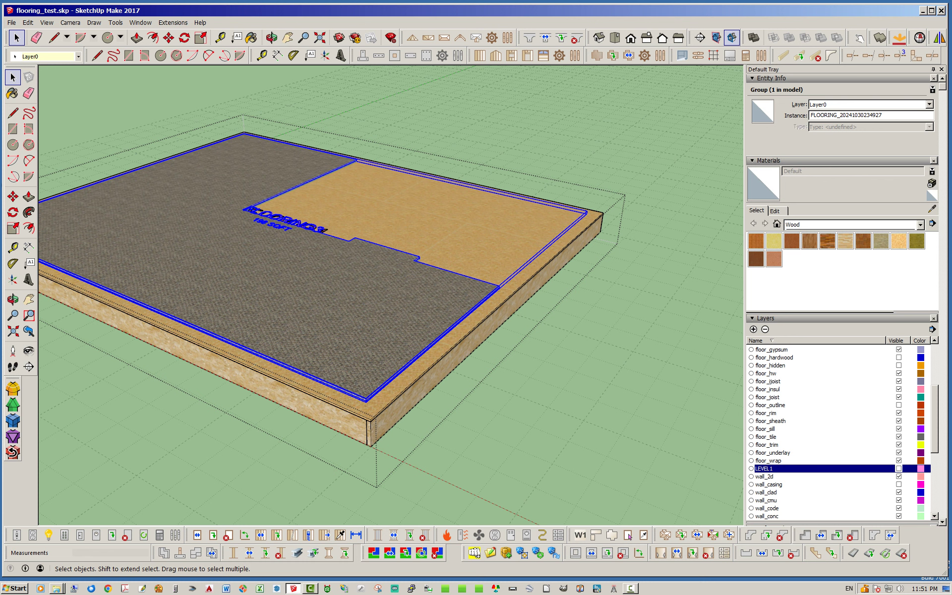
Open the nested flooring group, select its underlay solid, and examine the carpet and pad layers up close before leaving the group
{"action": "double_click", "coordinate": [431, 345]}
{"action": "left_click", "coordinate": [430, 346]}
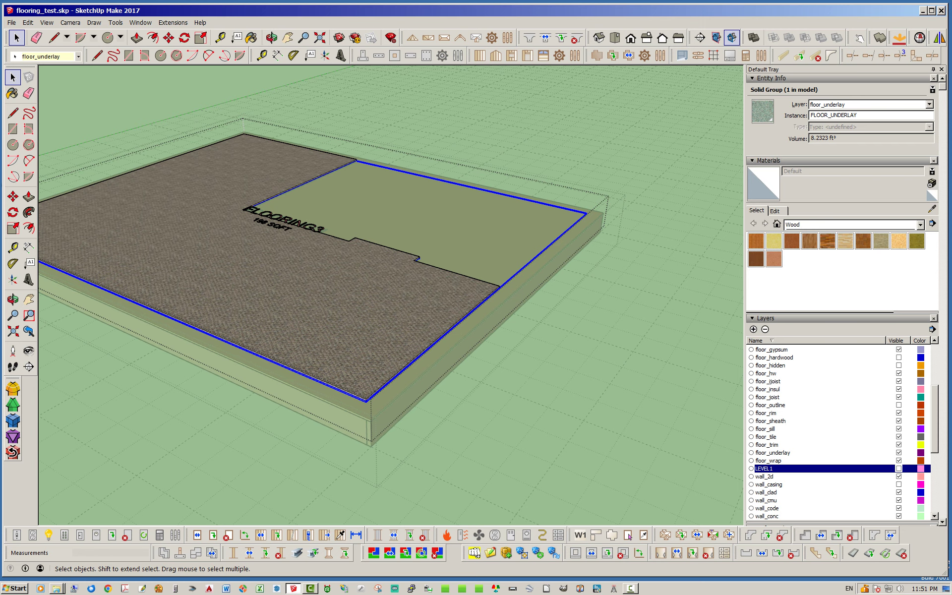
{"action": "middle_click_drag", "start_coordinate": [483, 327], "coordinate": [450, 290]}
{"action": "scroll", "coordinate": [451, 290], "scroll_direction": "up", "scroll_amount": 8}
{"action": "left_click", "coordinate": [450, 294]}
{"action": "left_click", "coordinate": [451, 317]}
{"action": "key", "text": "Escape"}
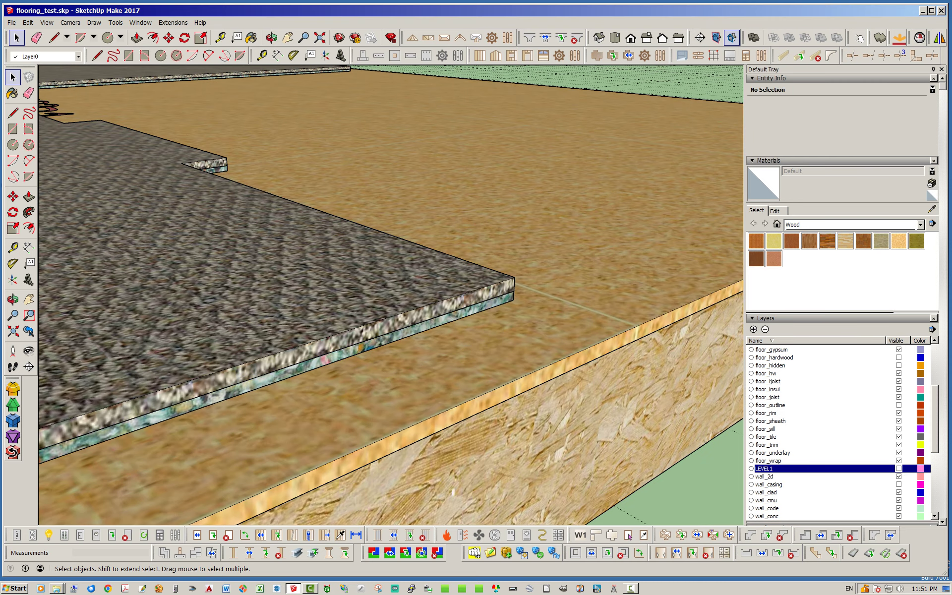
Review the carpeted floor assembly from several angles, reopening the assembly group to examine the carpet and pad thickness at the corner
{"action": "scroll", "coordinate": [570, 420], "scroll_direction": "down", "scroll_amount": 10}
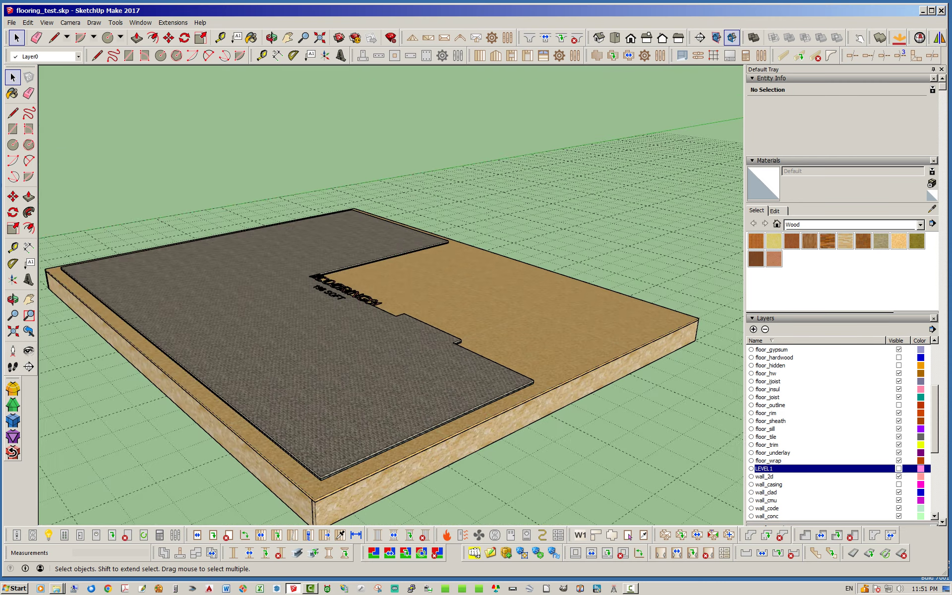
{"action": "middle_click_drag", "start_coordinate": [446, 396], "coordinate": [526, 392]}
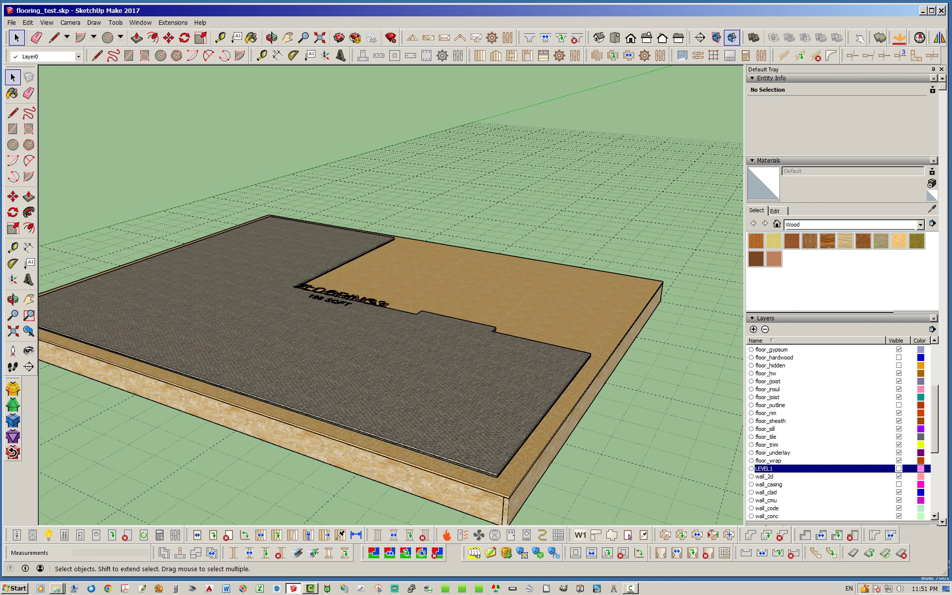
{"action": "middle_click_drag", "start_coordinate": [472, 357], "coordinate": [317, 342]}
{"action": "left_click", "coordinate": [317, 347]}
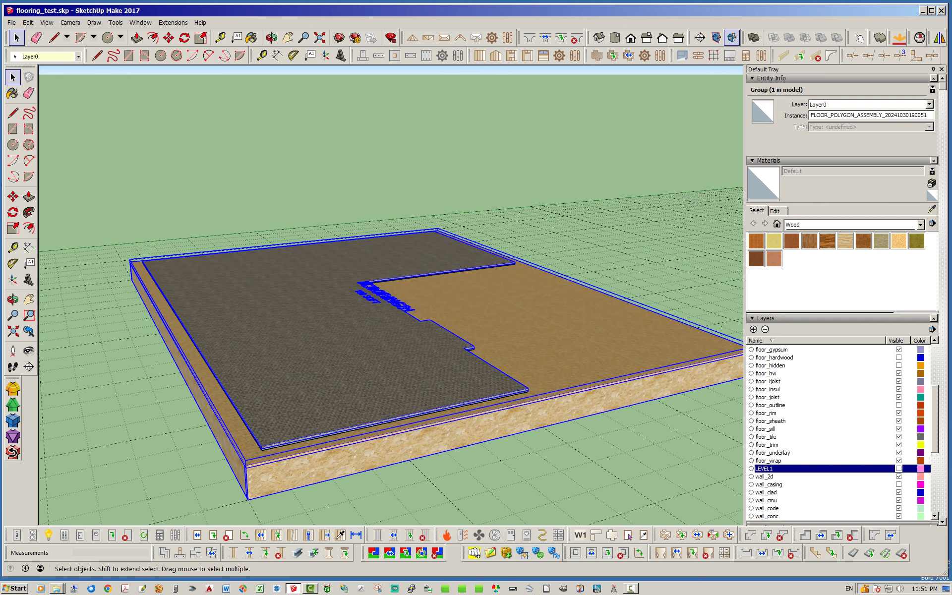
{"action": "middle_click_drag", "start_coordinate": [317, 347], "coordinate": [427, 357]}
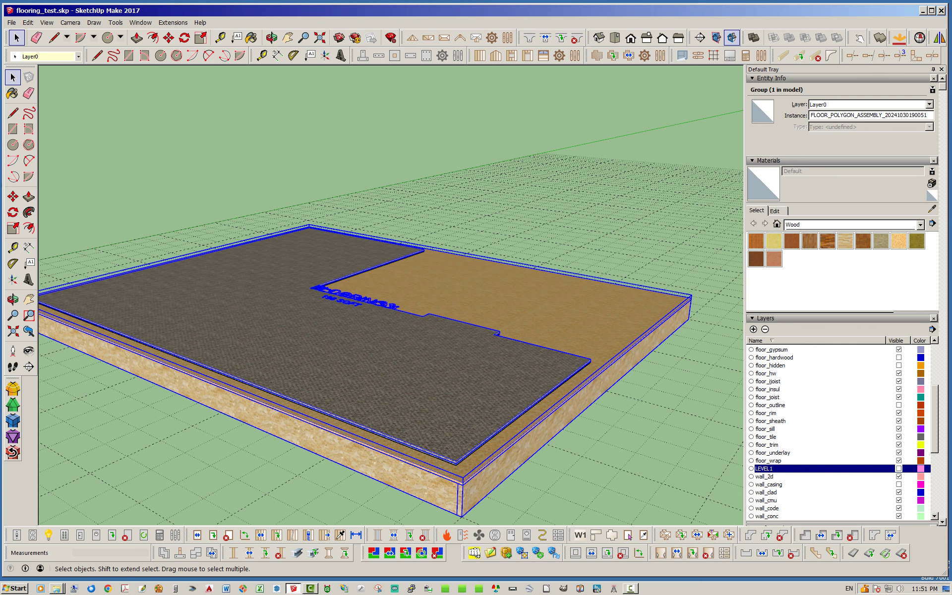
{"action": "scroll", "coordinate": [453, 491], "scroll_direction": "up", "scroll_amount": 4}
{"action": "mouse_move", "coordinate": [452, 491]}
{"action": "middle_mouse_down"}
{"action": "mouse_move", "coordinate": [442, 427]}
{"action": "mouse_move", "coordinate": [451, 428]}
{"action": "middle_mouse_up"}
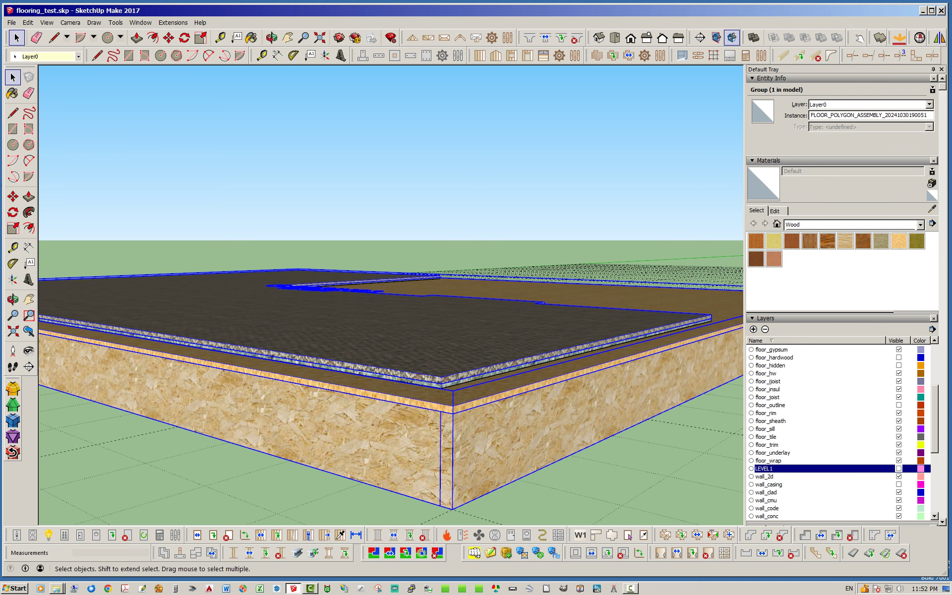
{"action": "left_click", "coordinate": [367, 503]}
{"action": "scroll", "coordinate": [445, 378], "scroll_direction": "up", "scroll_amount": 5}
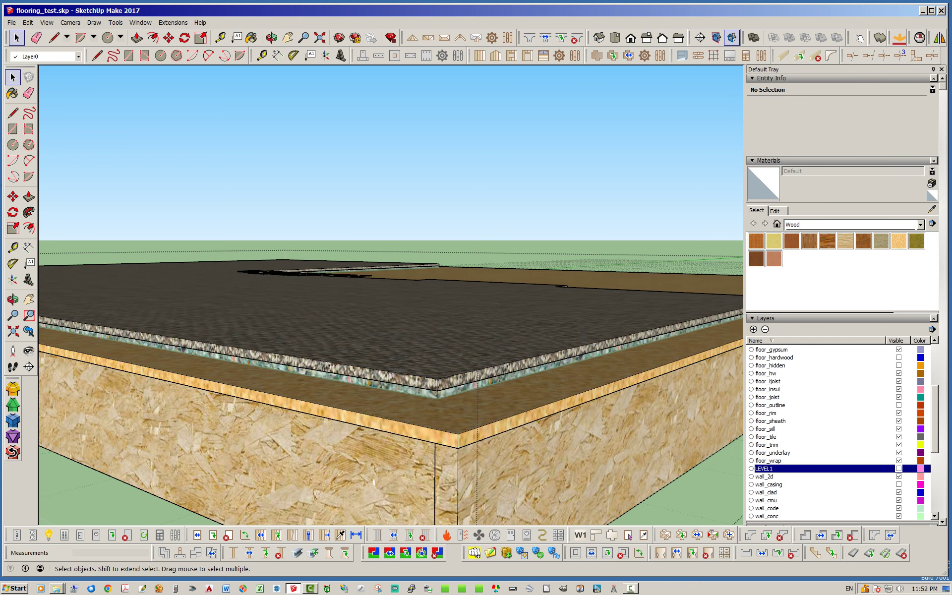
{"action": "scroll", "coordinate": [445, 378], "scroll_direction": "up", "scroll_amount": 5}
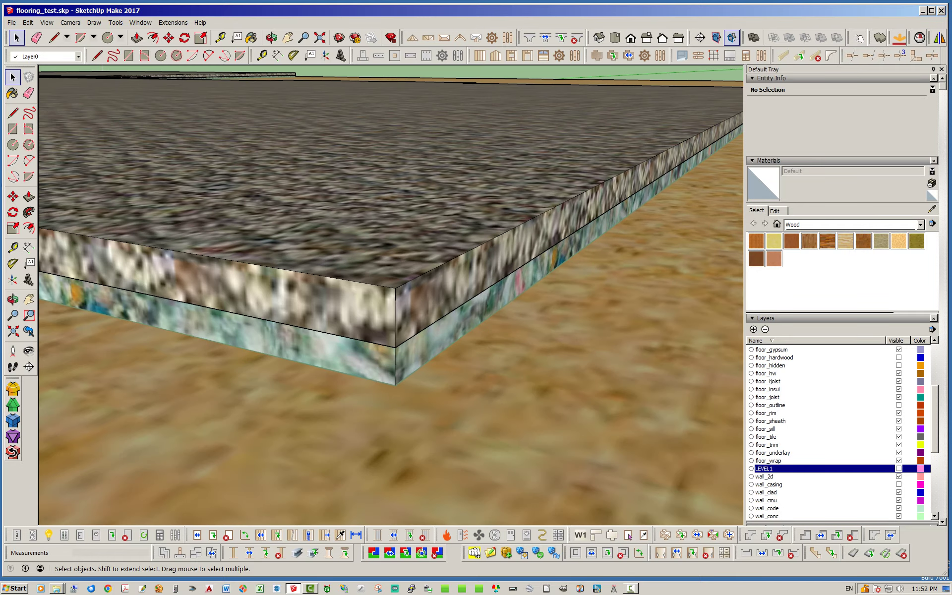
{"action": "scroll", "coordinate": [446, 378], "scroll_direction": "down", "scroll_amount": 8}
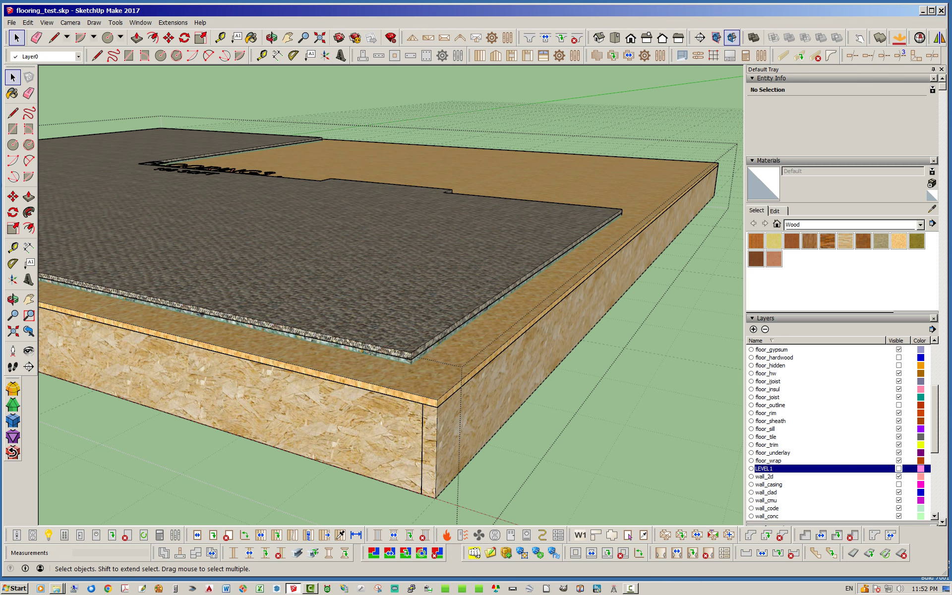
Leave the floor assembly group and turn the LEVEL1 layer back on so the walls are shown above the floor
{"action": "left_click", "coordinate": [496, 439]}
{"action": "scroll", "coordinate": [486, 425], "scroll_direction": "down", "scroll_amount": 4}
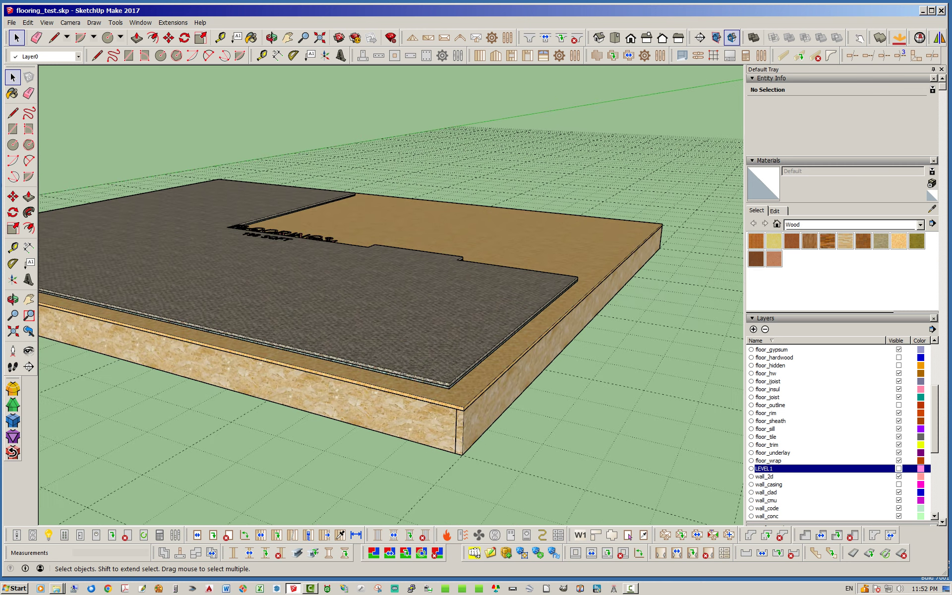
{"action": "middle_click_drag", "start_coordinate": [486, 424], "coordinate": [493, 503]}
{"action": "key", "text": "space"}
{"action": "scroll", "coordinate": [395, 386], "scroll_direction": "down", "scroll_amount": 3}
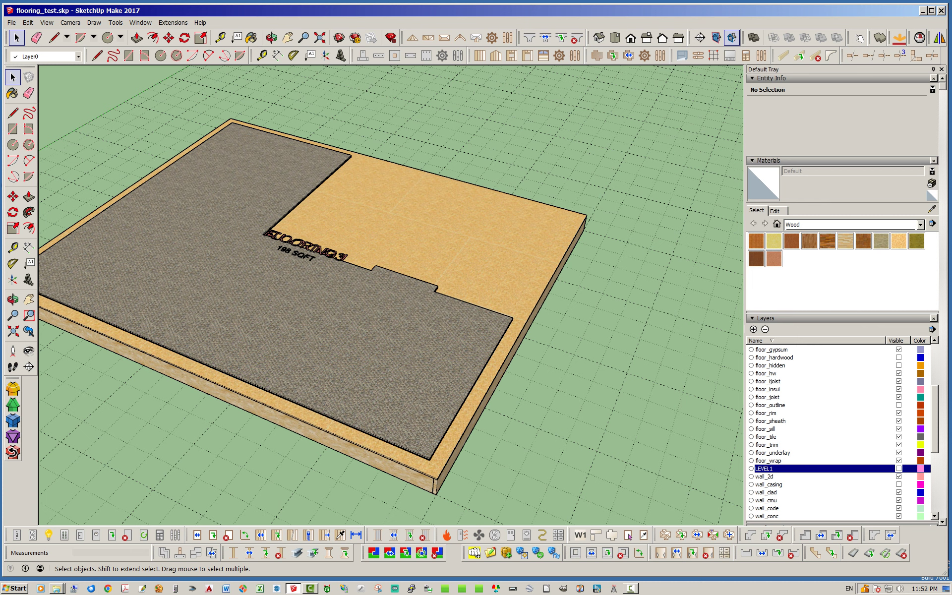
{"action": "left_click", "coordinate": [899, 468]}
{"action": "middle_click_drag", "start_coordinate": [550, 347], "coordinate": [449, 409]}
{"action": "scroll", "coordinate": [450, 409], "scroll_direction": "down", "scroll_amount": 5}
{"action": "middle_click_drag", "start_coordinate": [560, 348], "coordinate": [416, 333]}
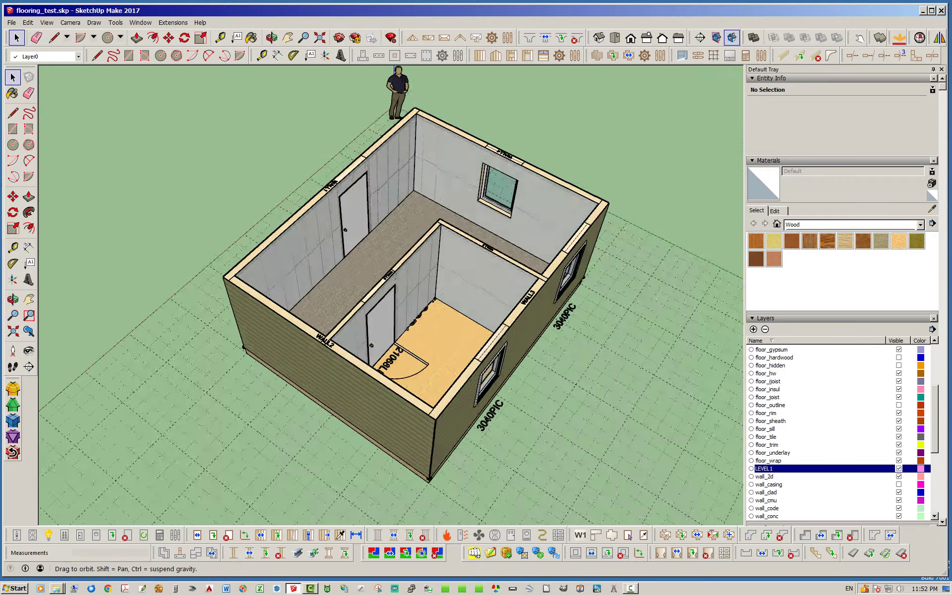
Start a new flooring on the floor assembly with Tile as the flooring type and Default Tile as its material
{"action": "scroll", "coordinate": [416, 333], "scroll_direction": "up", "scroll_amount": 7}
{"action": "middle_click_drag", "start_coordinate": [327, 282], "coordinate": [481, 300]}
{"action": "scroll", "coordinate": [426, 308], "scroll_direction": "down", "scroll_amount": 5}
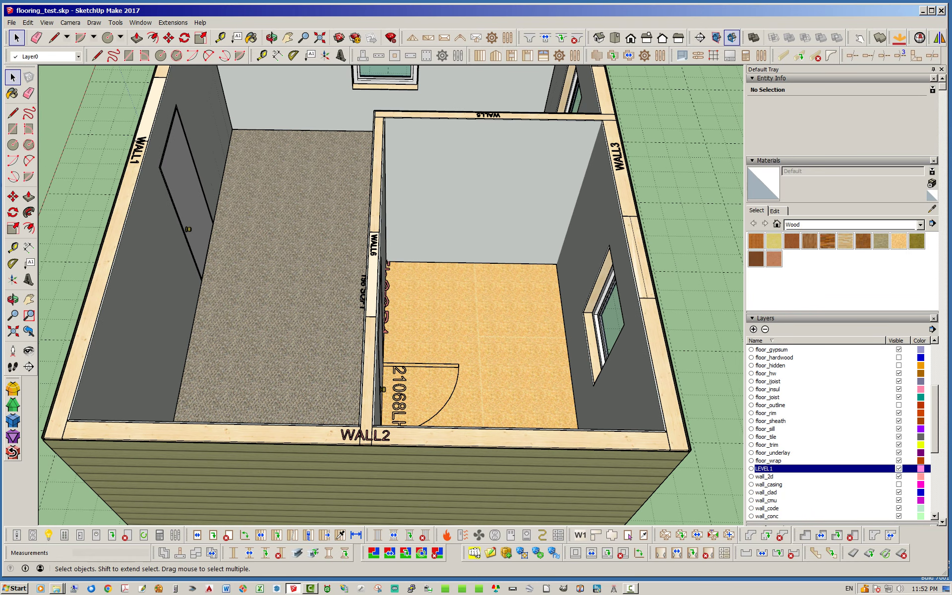
{"action": "left_click", "coordinate": [374, 552]}
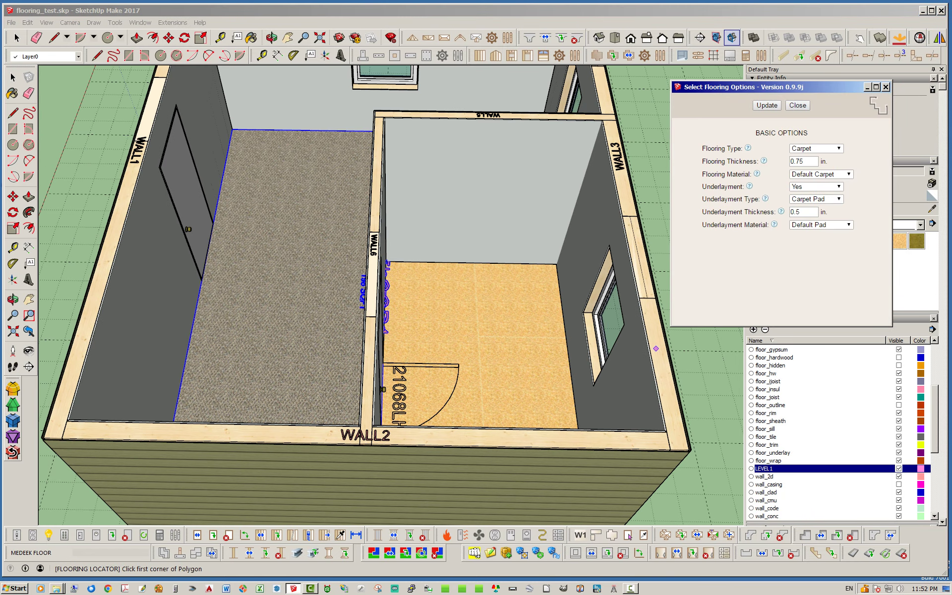
{"action": "left_click", "coordinate": [816, 148]}
{"action": "left_click", "coordinate": [816, 166]}
{"action": "left_click", "coordinate": [816, 149]}
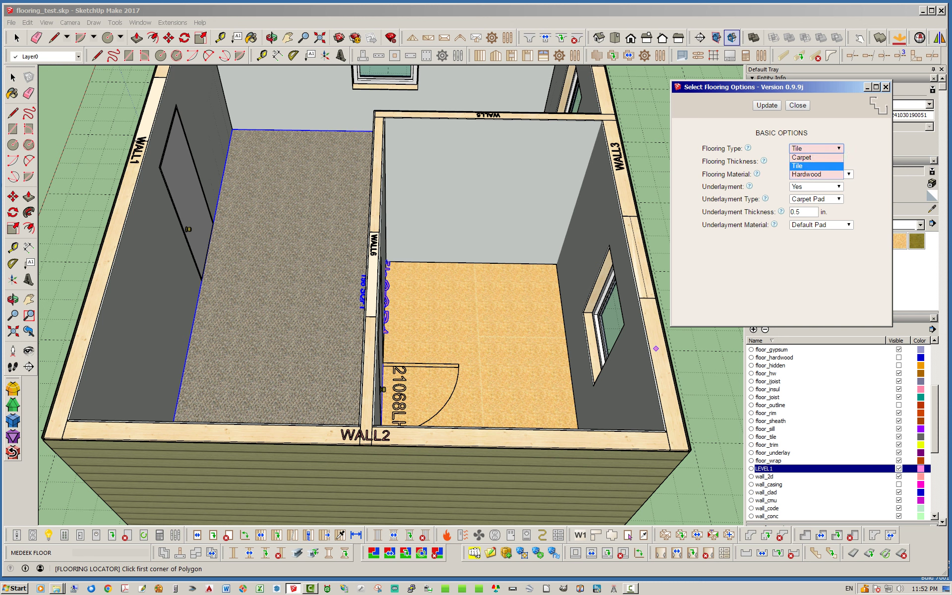
{"action": "left_click", "coordinate": [814, 175]}
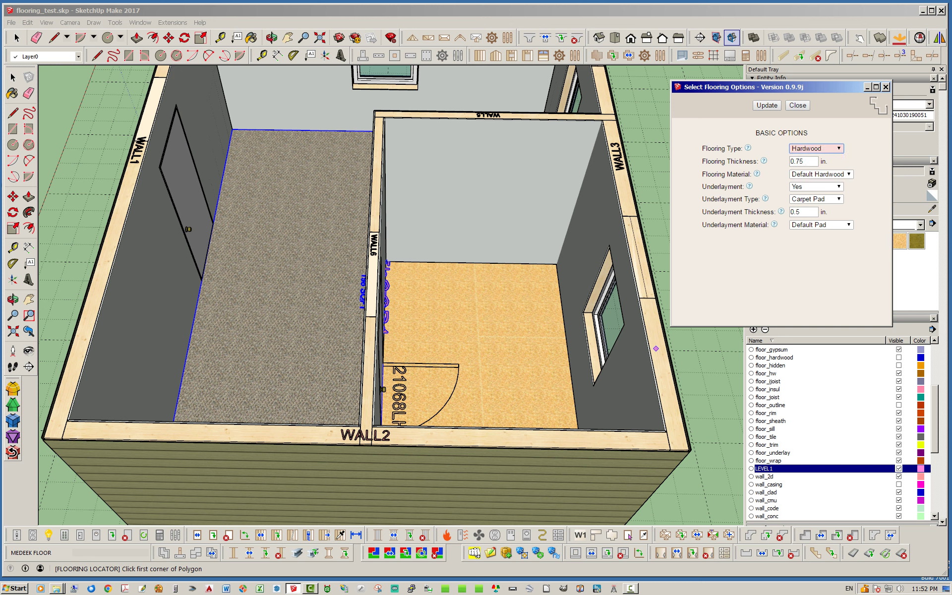
{"action": "left_click", "coordinate": [816, 148]}
{"action": "left_click", "coordinate": [814, 166]}
{"action": "left_click", "coordinate": [821, 174]}
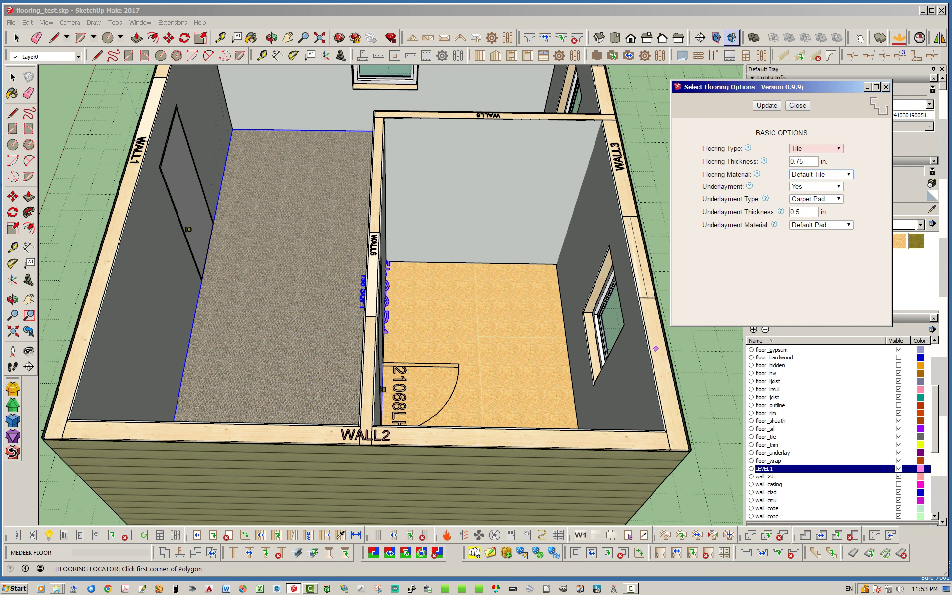
{"action": "left_click", "coordinate": [820, 183]}
Set the underlayment type to Backer Board and its material to Hardie Backer, and update the flooring options
{"action": "left_click_drag", "start_coordinate": [819, 87], "coordinate": [839, 119]}
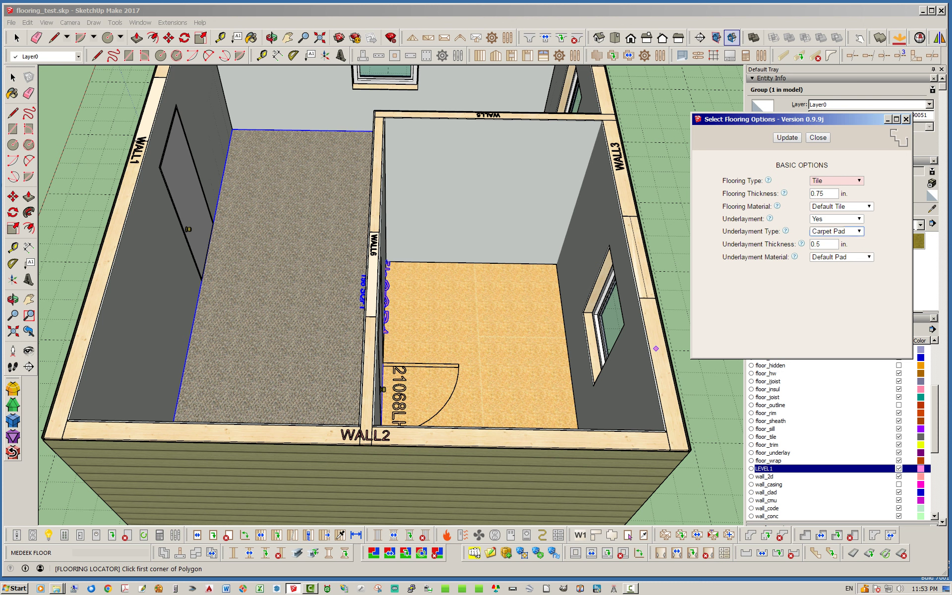
{"action": "left_click", "coordinate": [837, 231]}
{"action": "left_click", "coordinate": [812, 226]}
{"action": "left_click", "coordinate": [841, 257]}
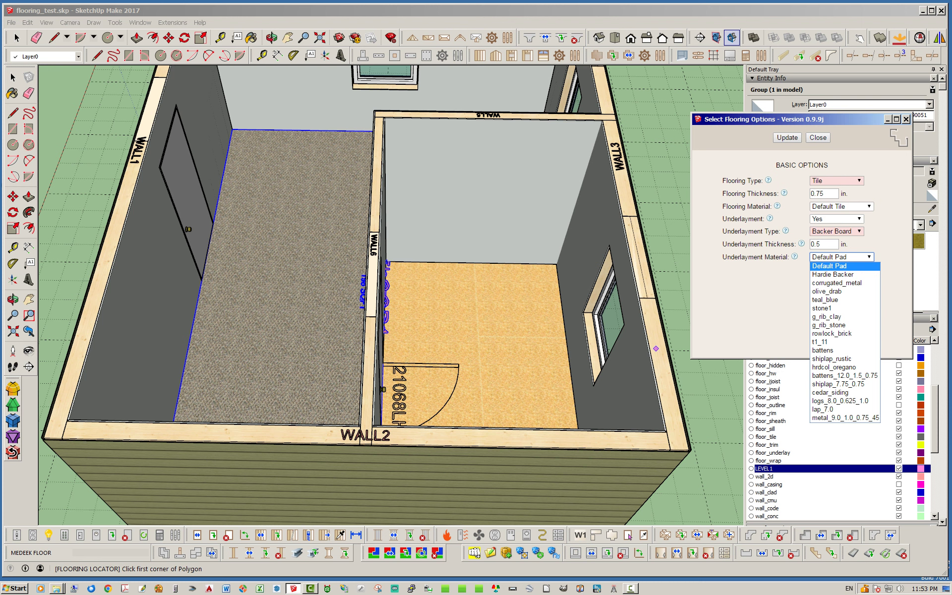
{"action": "left_click", "coordinate": [833, 274]}
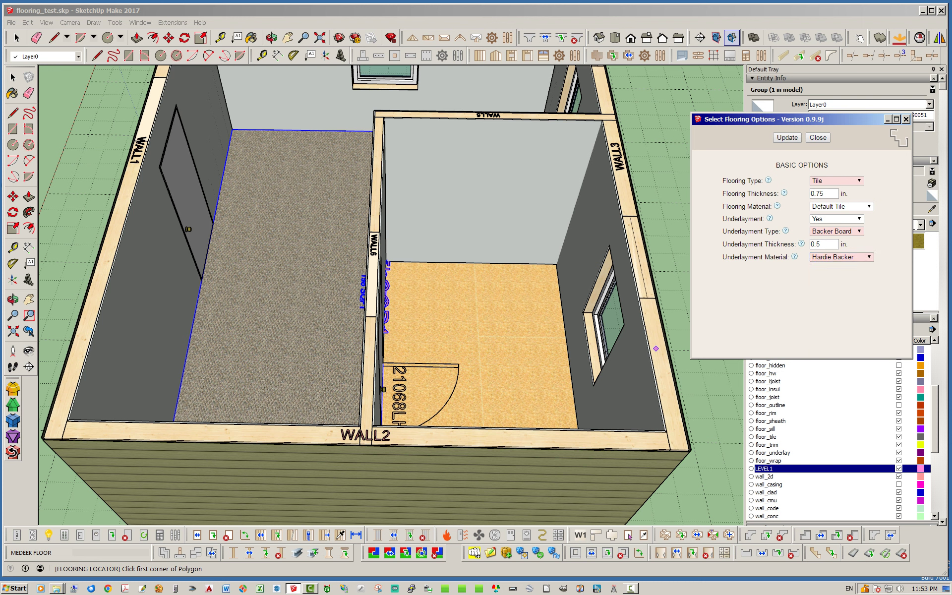
{"action": "left_click", "coordinate": [787, 138]}
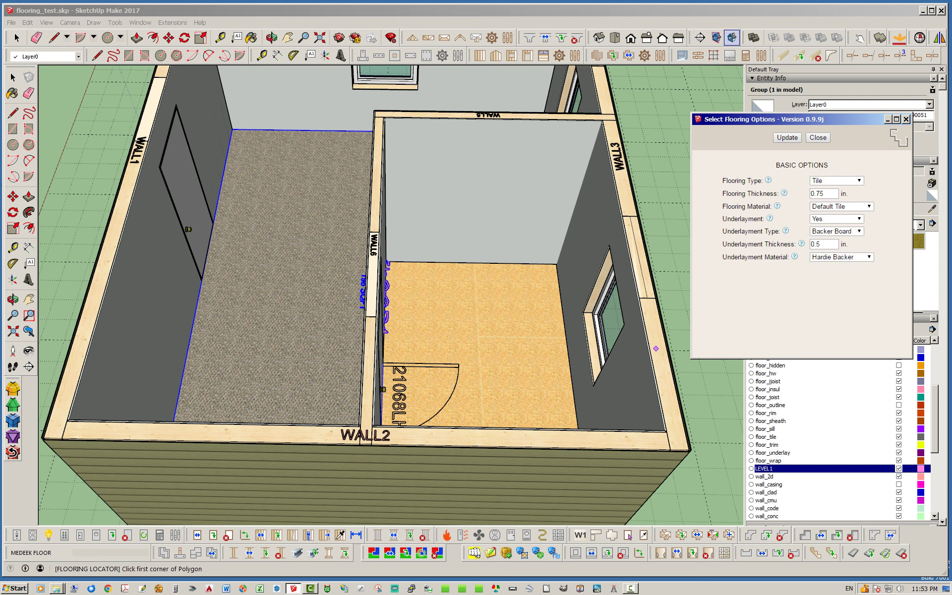
Set the tile flooring thickness to 0.25 in
{"action": "middle_click_drag", "start_coordinate": [523, 263], "coordinate": [476, 270]}
{"action": "left_click_drag", "start_coordinate": [826, 194], "coordinate": [816, 194]}
{"action": "type", "text": "25"}
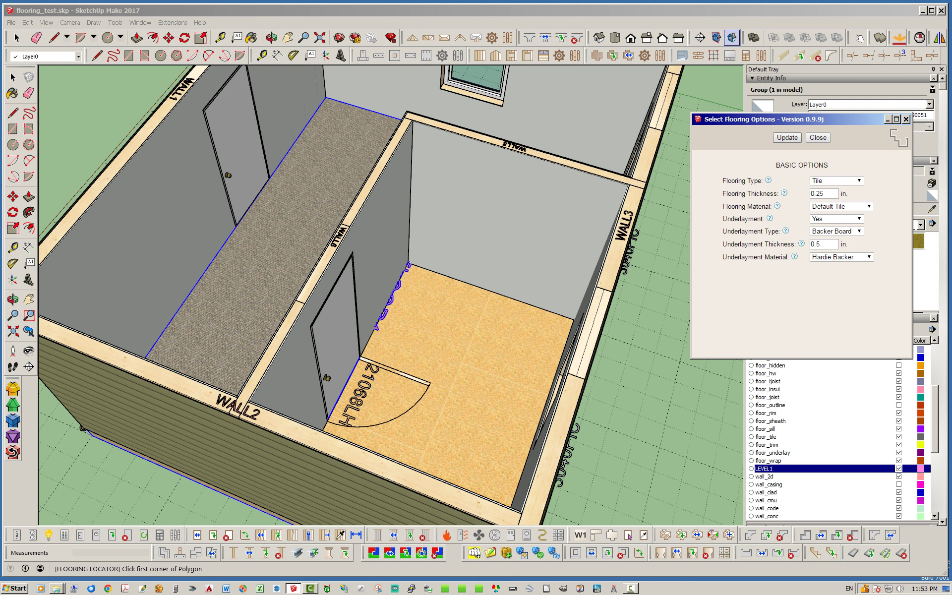
Place the first corner of the flooring polygon in the small room, at the floor corner between WALL5 and WALL6
{"action": "mouse_move", "coordinate": [544, 299]}
{"action": "middle_mouse_down"}
{"action": "mouse_move", "coordinate": [520, 294]}
{"action": "mouse_move", "coordinate": [655, 313]}
{"action": "mouse_move", "coordinate": [687, 242]}
{"action": "middle_mouse_up"}
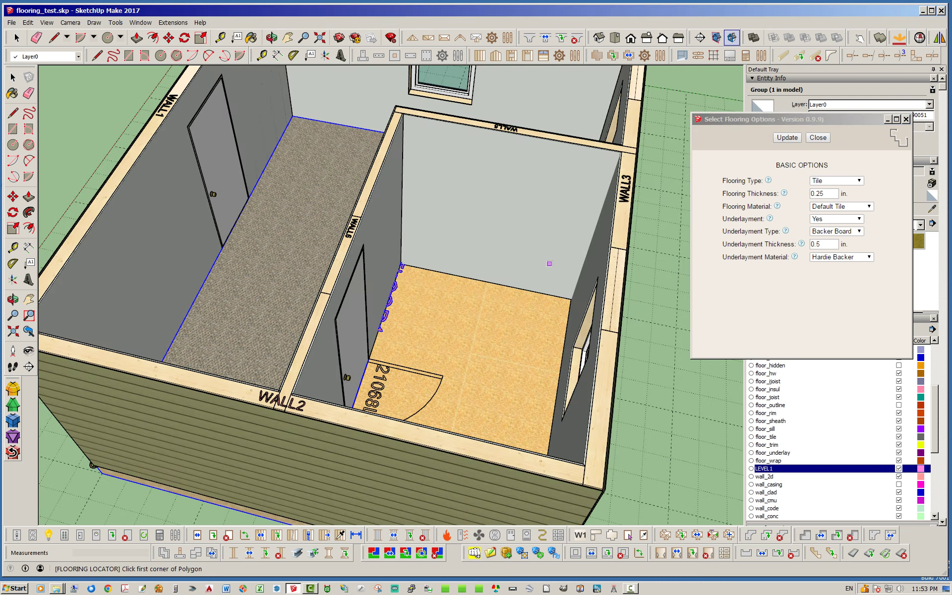
{"action": "scroll", "coordinate": [396, 257], "scroll_direction": "up", "scroll_amount": 10}
{"action": "scroll", "coordinate": [373, 272], "scroll_direction": "up", "scroll_amount": 5}
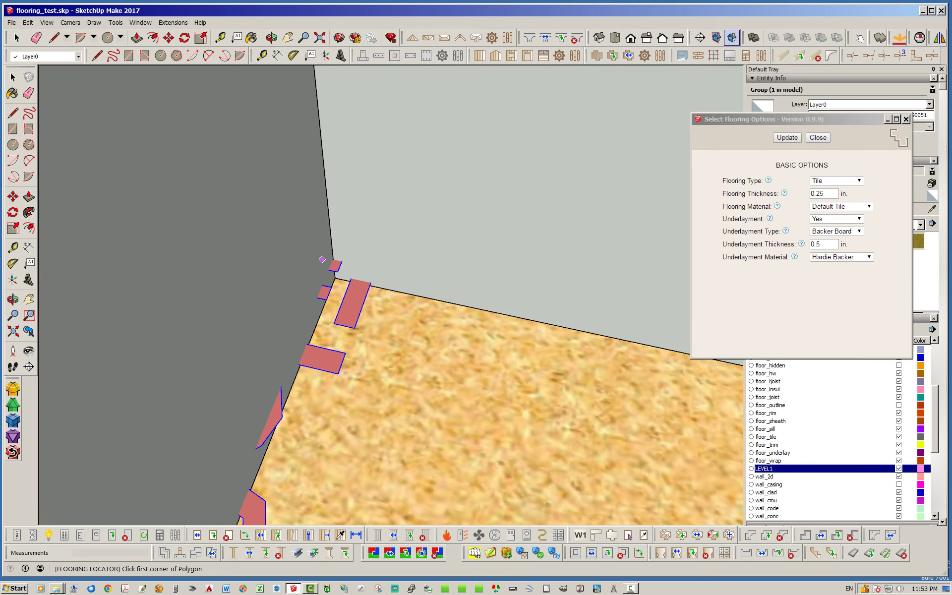
{"action": "left_click", "coordinate": [342, 299]}
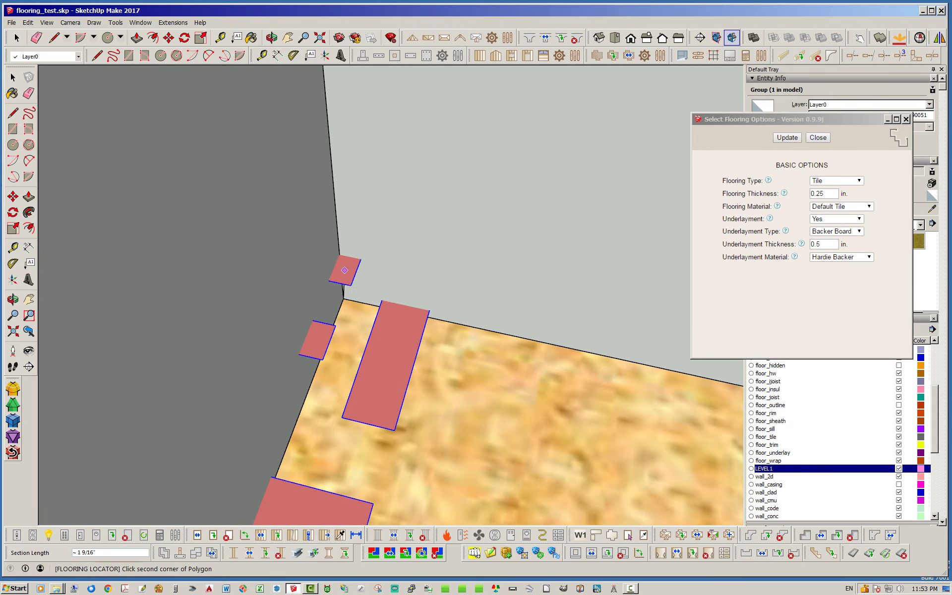
Place the second polygon corner at the small room's floor corner between WALL5 and WALL3
{"action": "scroll", "coordinate": [340, 270], "scroll_direction": "down", "scroll_amount": 6}
{"action": "scroll", "coordinate": [340, 270], "scroll_direction": "down", "scroll_amount": 3}
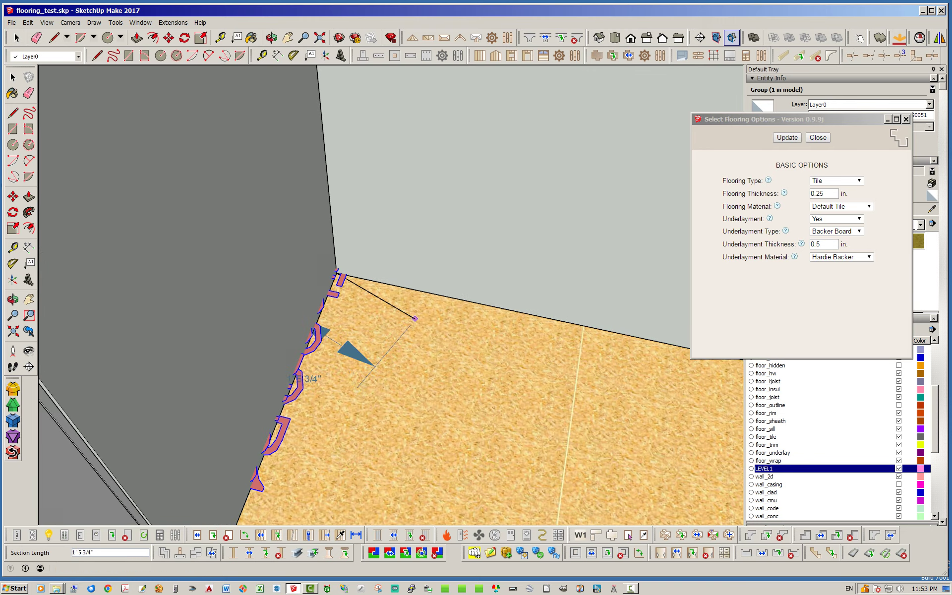
{"action": "middle_click_drag", "start_coordinate": [410, 317], "coordinate": [531, 308]}
{"action": "scroll", "coordinate": [528, 305], "scroll_direction": "down", "scroll_amount": 4}
{"action": "middle_click_drag", "start_coordinate": [593, 302], "coordinate": [367, 324], "text": "shift"}
{"action": "middle_click_drag", "start_coordinate": [484, 327], "coordinate": [518, 320]}
{"action": "scroll", "coordinate": [508, 300], "scroll_direction": "up", "scroll_amount": 5}
{"action": "scroll", "coordinate": [467, 292], "scroll_direction": "up", "scroll_amount": 2}
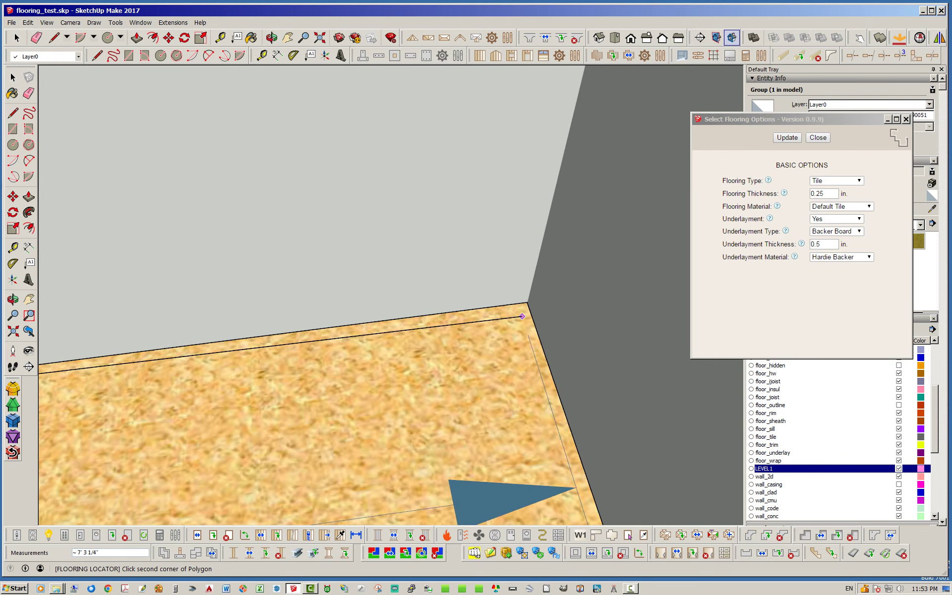
{"action": "left_click", "coordinate": [527, 302]}
Place the third polygon corner at the small room's floor corner between WALL3 and WALL2
{"action": "scroll", "coordinate": [467, 361], "scroll_direction": "down", "scroll_amount": 2}
{"action": "middle_click_drag", "start_coordinate": [466, 362], "coordinate": [342, 226]}
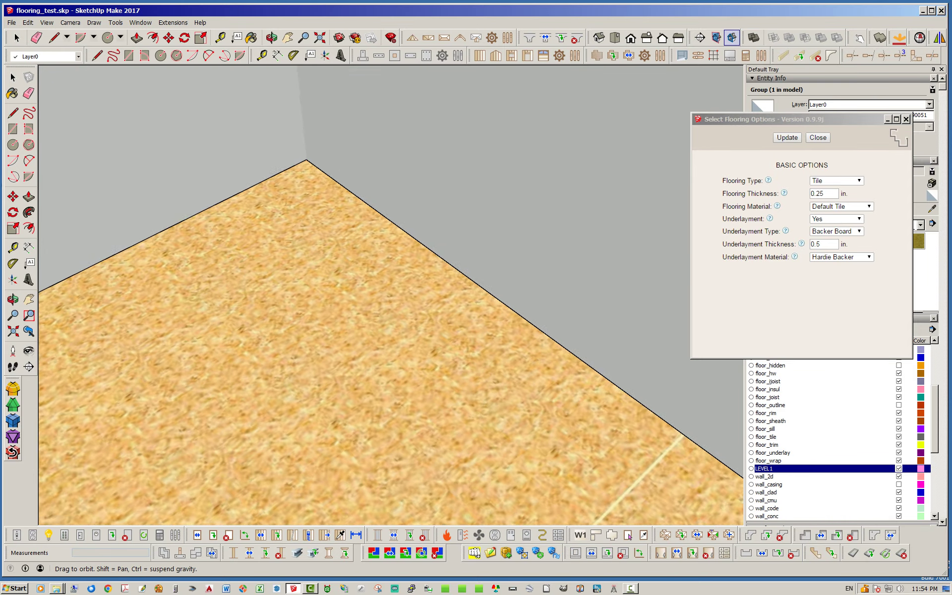
{"action": "scroll", "coordinate": [412, 267], "scroll_direction": "down", "scroll_amount": 6}
{"action": "middle_click_drag", "start_coordinate": [388, 322], "coordinate": [551, 300]}
{"action": "middle_click_drag", "start_coordinate": [615, 293], "coordinate": [374, 251], "text": "shift"}
{"action": "scroll", "coordinate": [374, 252], "scroll_direction": "up", "scroll_amount": 6}
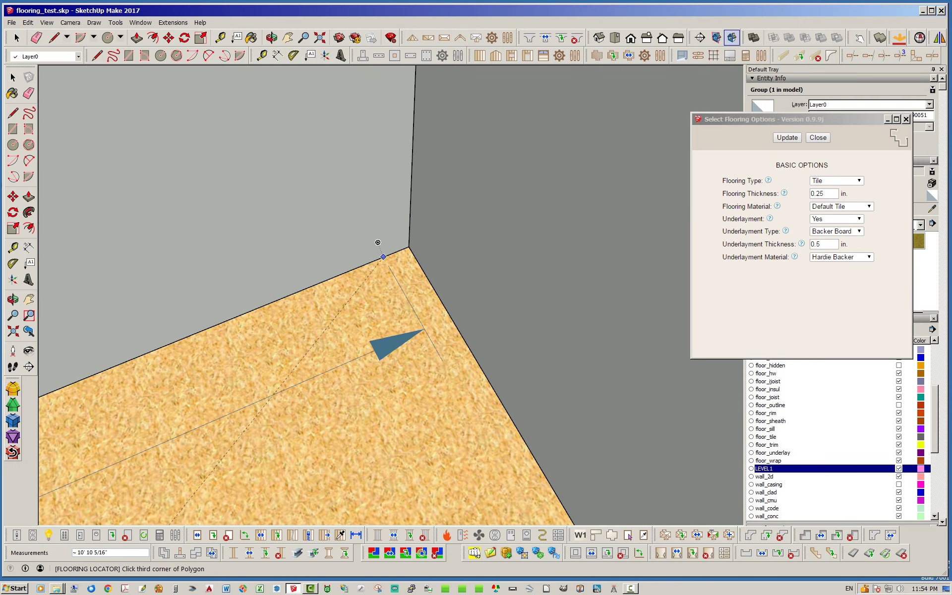
{"action": "left_click", "coordinate": [444, 242]}
Place the fourth polygon corner at the small room's floor corner between WALL2 and WALL6
{"action": "scroll", "coordinate": [443, 248], "scroll_direction": "down", "scroll_amount": 4}
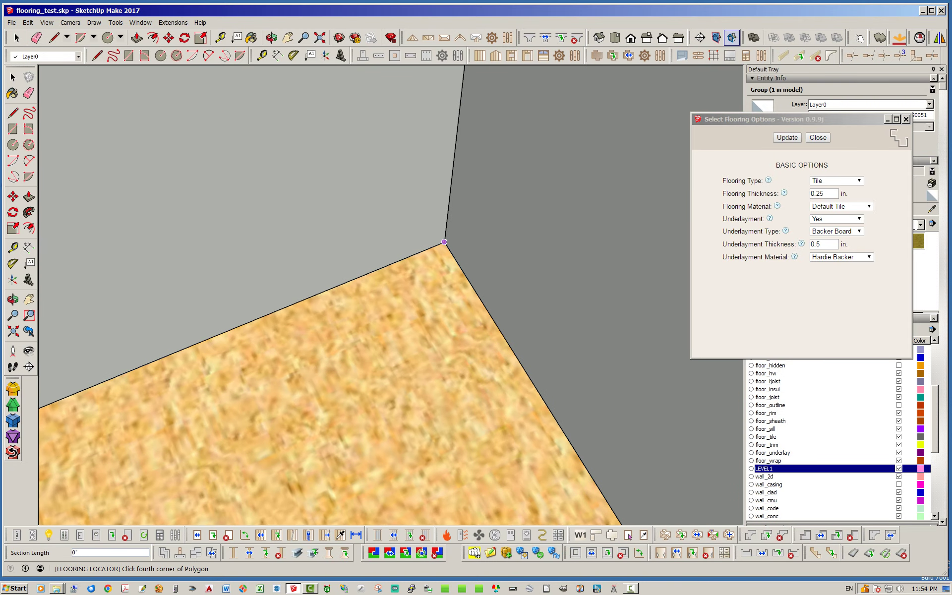
{"action": "scroll", "coordinate": [443, 328], "scroll_direction": "down", "scroll_amount": 5}
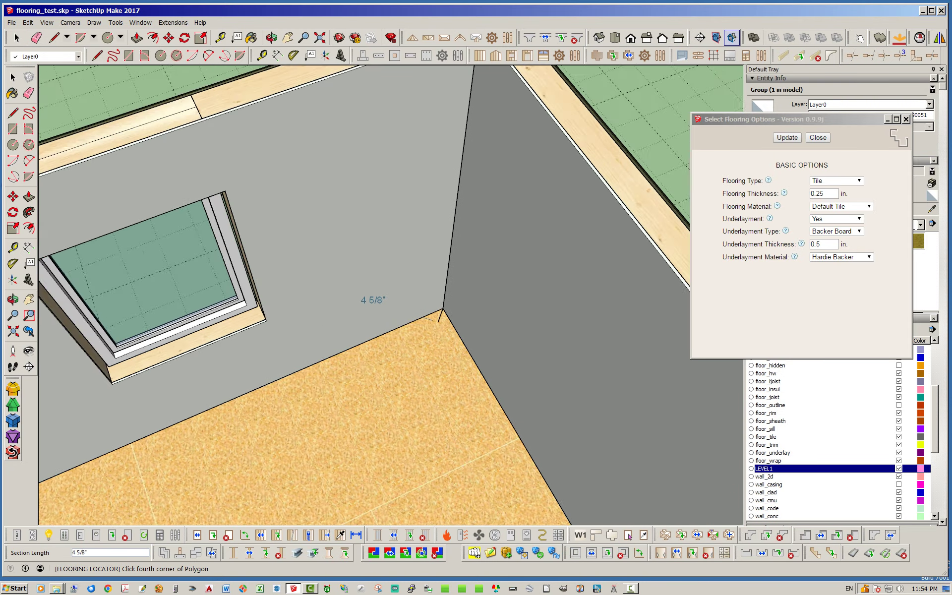
{"action": "middle_click_drag", "start_coordinate": [429, 355], "coordinate": [482, 309]}
{"action": "scroll", "coordinate": [471, 310], "scroll_direction": "up", "scroll_amount": 5}
{"action": "scroll", "coordinate": [471, 311], "scroll_direction": "up", "scroll_amount": 3}
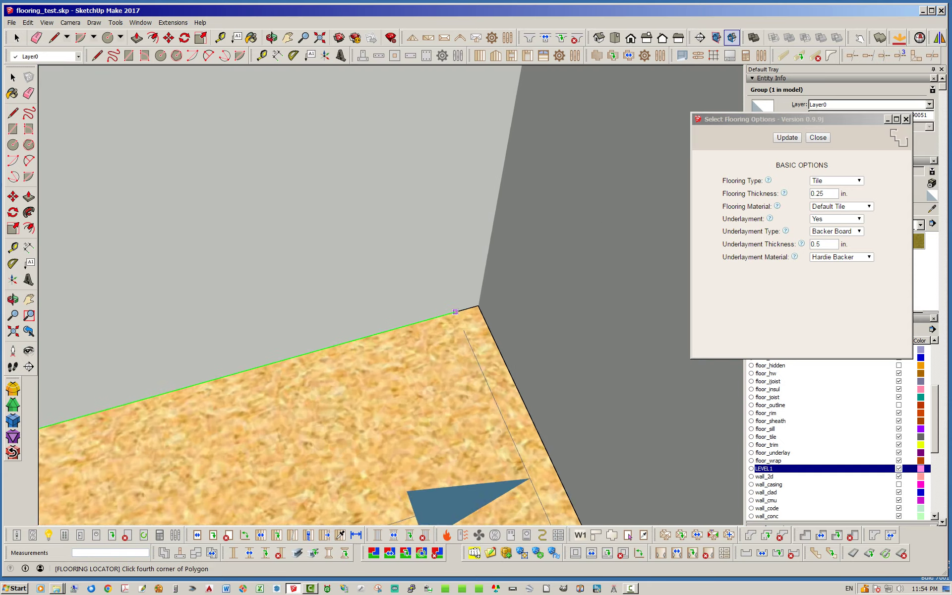
{"action": "left_click", "coordinate": [488, 292]}
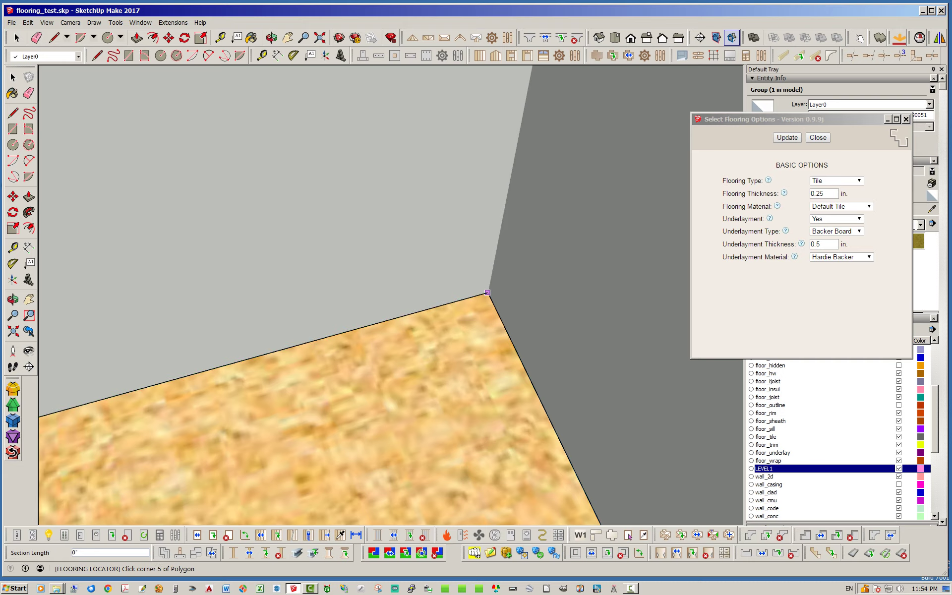
Close the polygon on its first corner between WALL5 and WALL6 to generate the tile flooring
{"action": "scroll", "coordinate": [392, 263], "scroll_direction": "down", "scroll_amount": 5}
{"action": "scroll", "coordinate": [419, 285], "scroll_direction": "down", "scroll_amount": 3}
{"action": "middle_click_drag", "start_coordinate": [516, 362], "coordinate": [257, 450]}
{"action": "scroll", "coordinate": [555, 332], "scroll_direction": "down", "scroll_amount": 3}
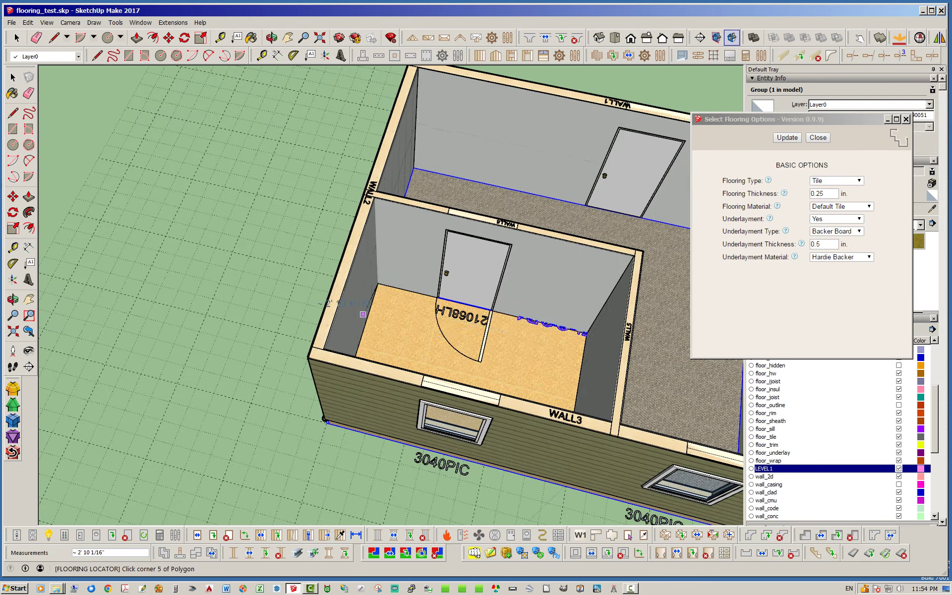
{"action": "scroll", "coordinate": [565, 310], "scroll_direction": "up", "scroll_amount": 4}
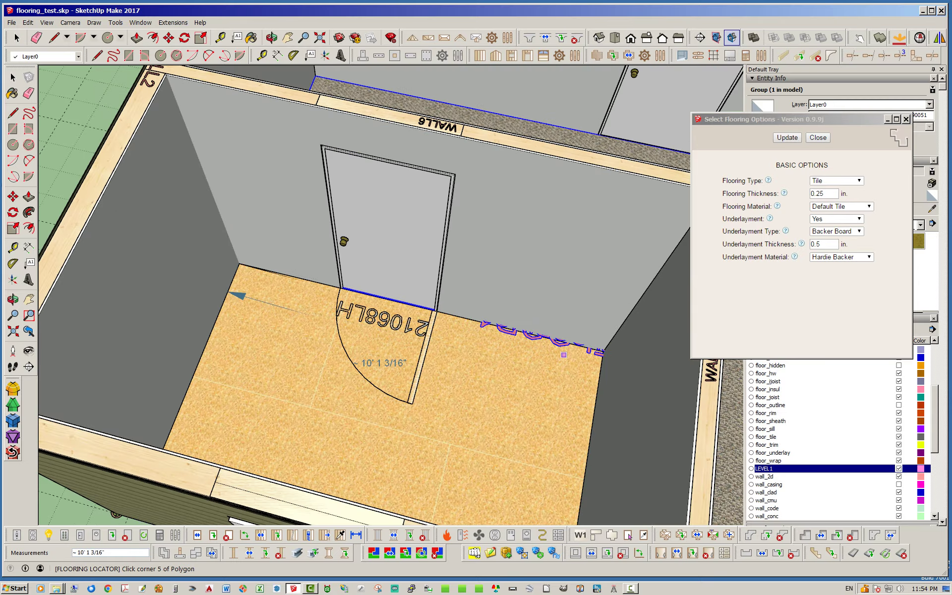
{"action": "scroll", "coordinate": [620, 330], "scroll_direction": "up", "scroll_amount": 6}
{"action": "scroll", "coordinate": [621, 331], "scroll_direction": "up", "scroll_amount": 2}
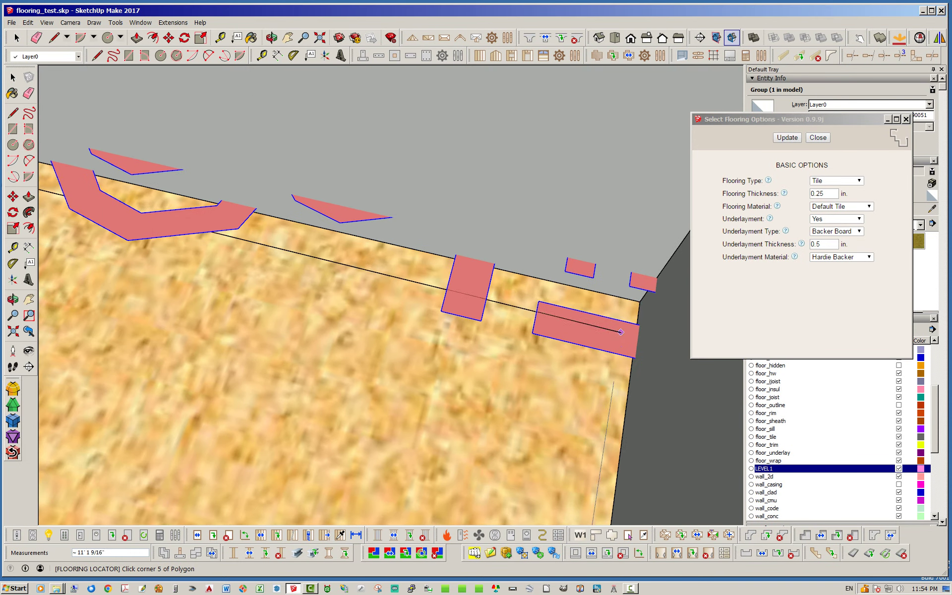
{"action": "left_click", "coordinate": [640, 301]}
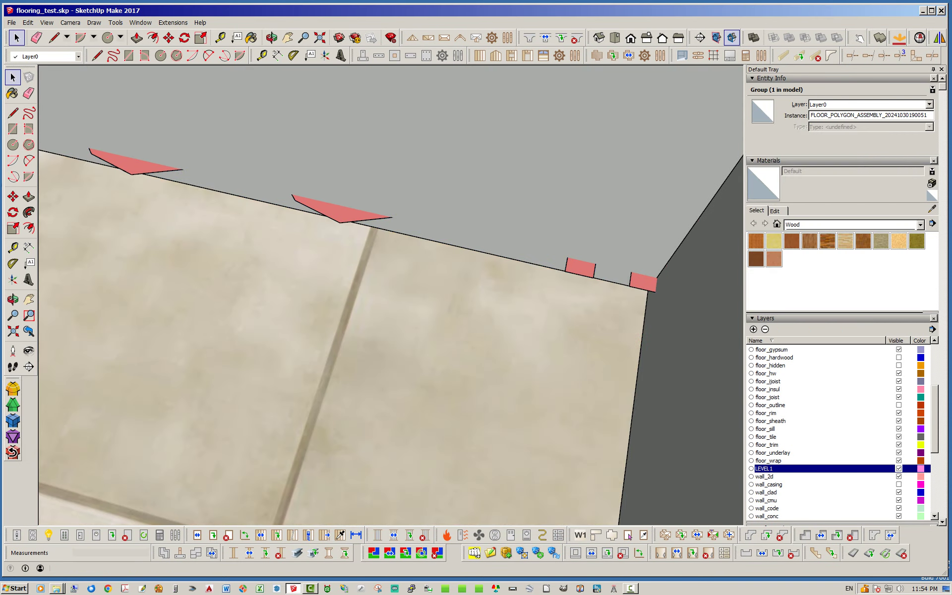
Check the tiled and carpeted rooms from above and hide the LEVEL1 layer so only the floor remains
{"action": "scroll", "coordinate": [639, 302], "scroll_direction": "down", "scroll_amount": 6}
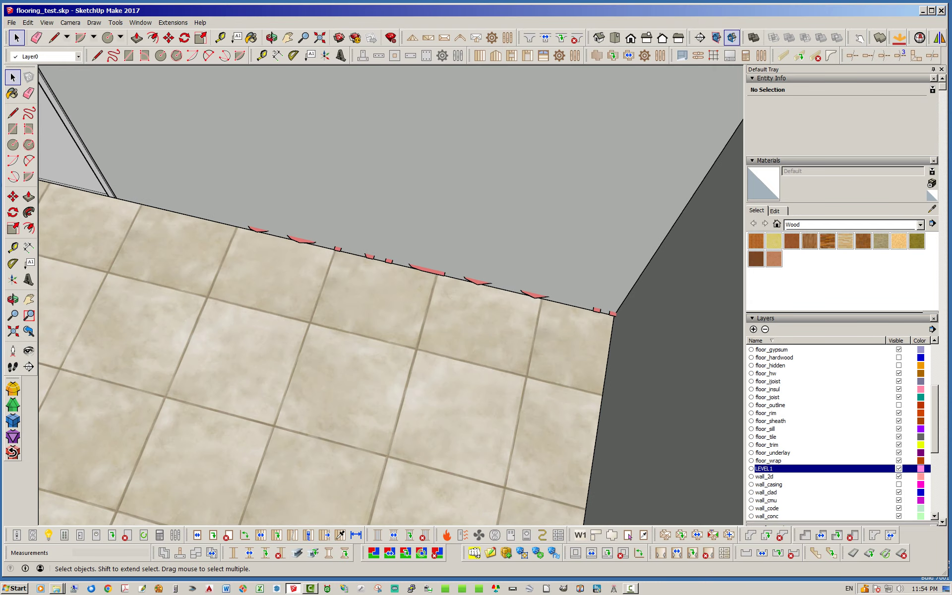
{"action": "scroll", "coordinate": [640, 301], "scroll_direction": "down", "scroll_amount": 8}
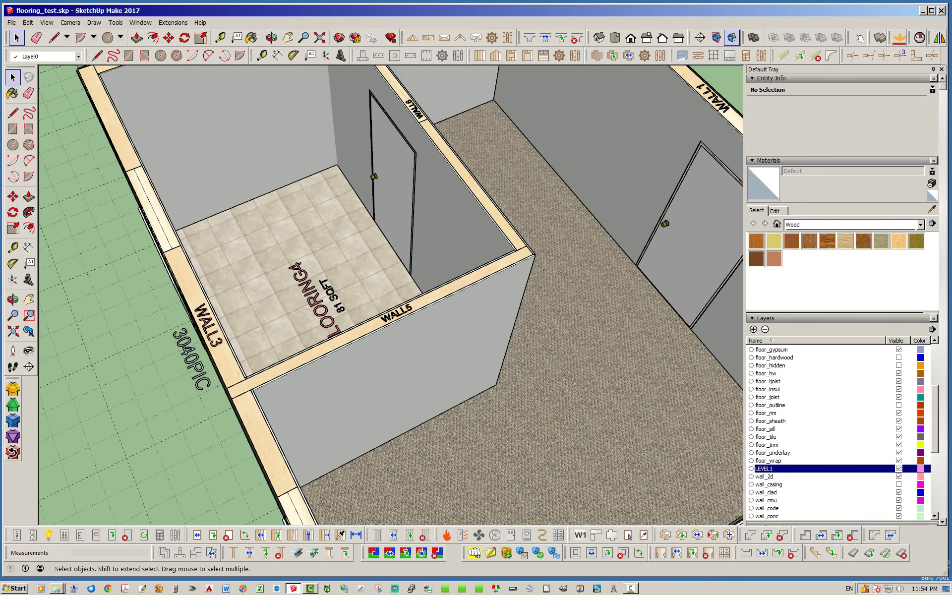
{"action": "middle_click_drag", "start_coordinate": [639, 301], "coordinate": [380, 261]}
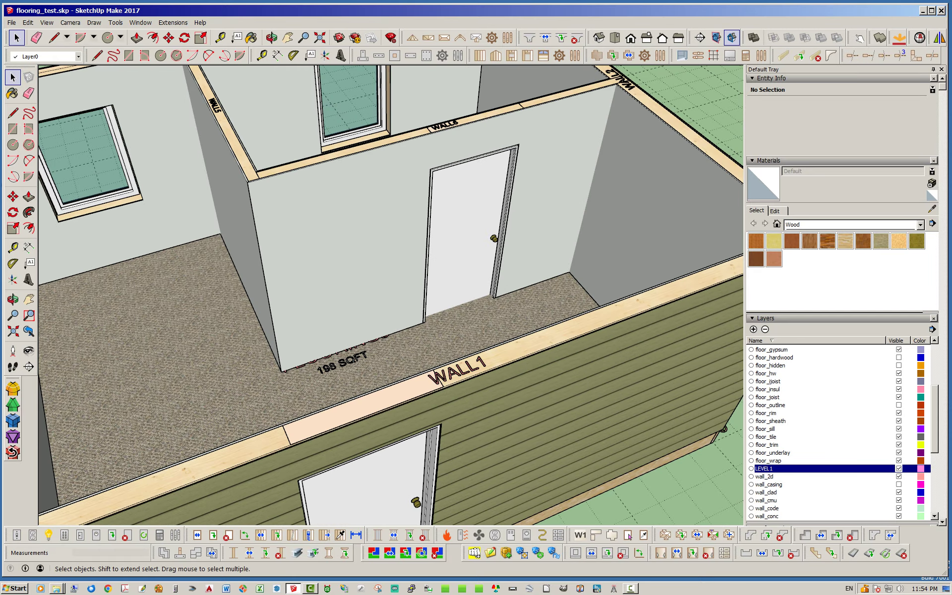
{"action": "left_click", "coordinate": [898, 468]}
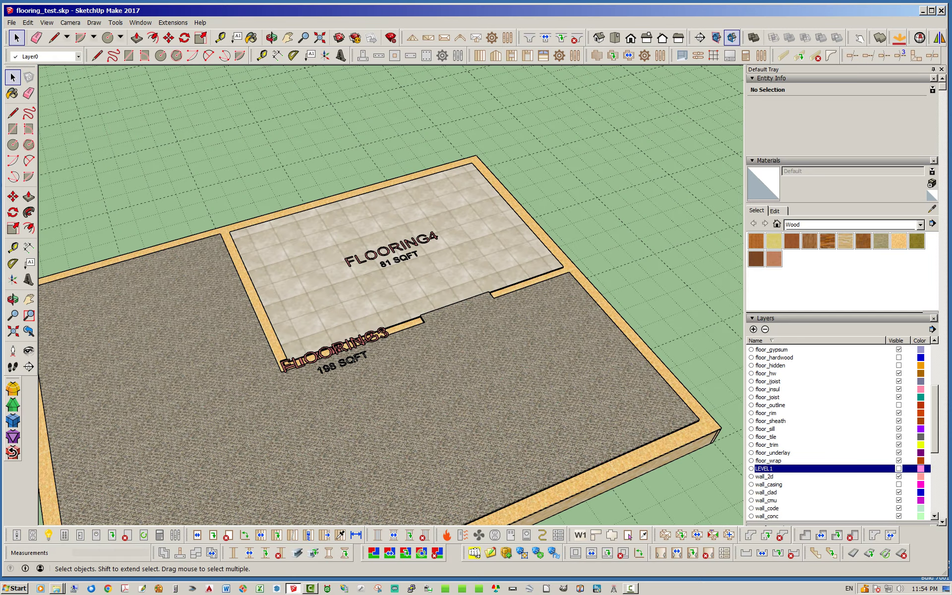
Examine the tile and backer board layers at the small room's edge beside the carpet and pad
{"action": "middle_click_drag", "start_coordinate": [560, 298], "coordinate": [377, 290]}
{"action": "scroll", "coordinate": [400, 365], "scroll_direction": "up", "scroll_amount": 5}
{"action": "middle_click_drag", "start_coordinate": [404, 364], "coordinate": [332, 300]}
{"action": "scroll", "coordinate": [347, 412], "scroll_direction": "up", "scroll_amount": 8}
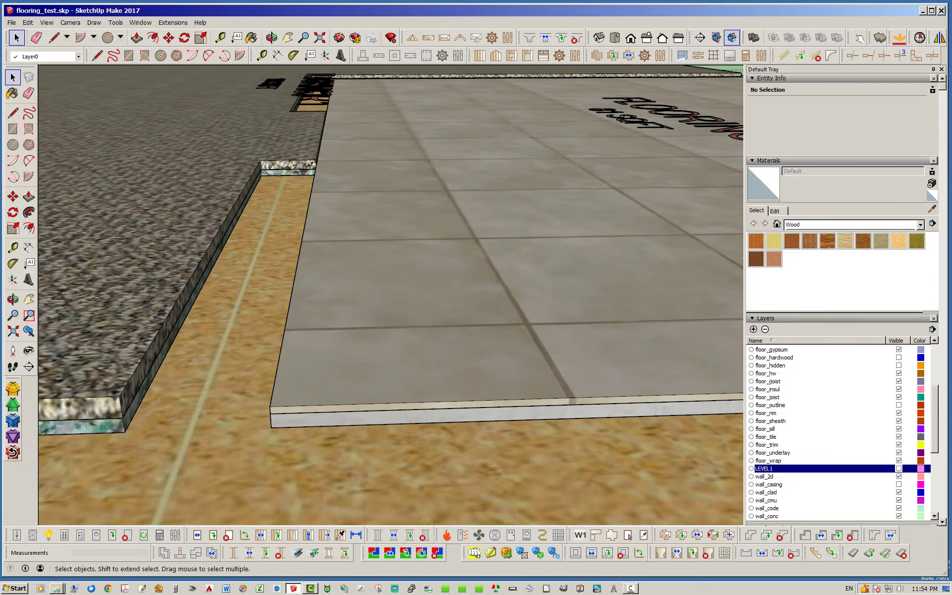
{"action": "middle_click_drag", "start_coordinate": [350, 417], "coordinate": [405, 429]}
{"action": "scroll", "coordinate": [466, 389], "scroll_direction": "down", "scroll_amount": 6}
{"action": "middle_click_drag", "start_coordinate": [466, 390], "coordinate": [539, 421]}
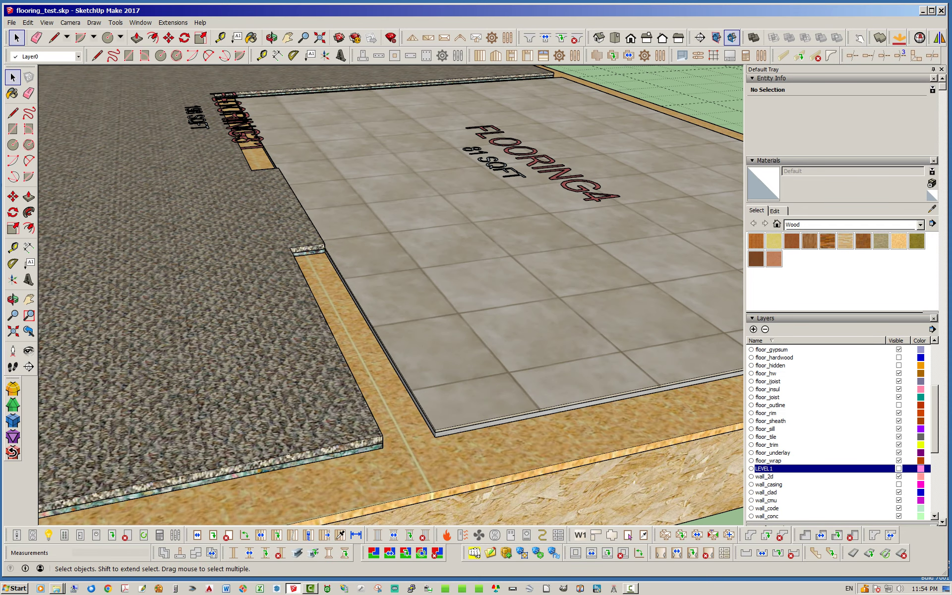
{"action": "scroll", "coordinate": [838, 431], "scroll_direction": "down", "scroll_amount": 6}
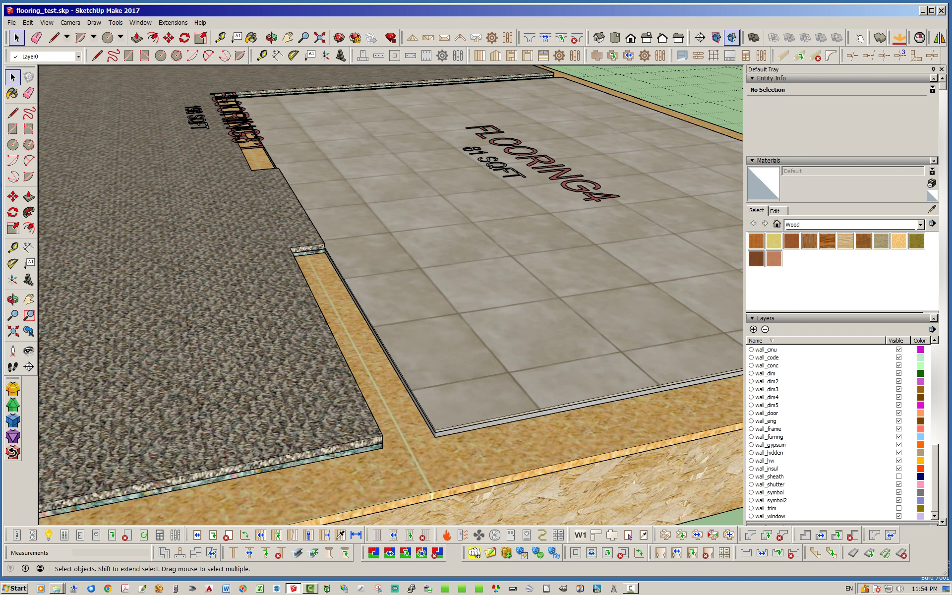
Hide the floor_tile and floor_carpet layers to expose the backer board and carpet pad beneath
{"action": "scroll", "coordinate": [838, 432], "scroll_direction": "up", "scroll_amount": 7}
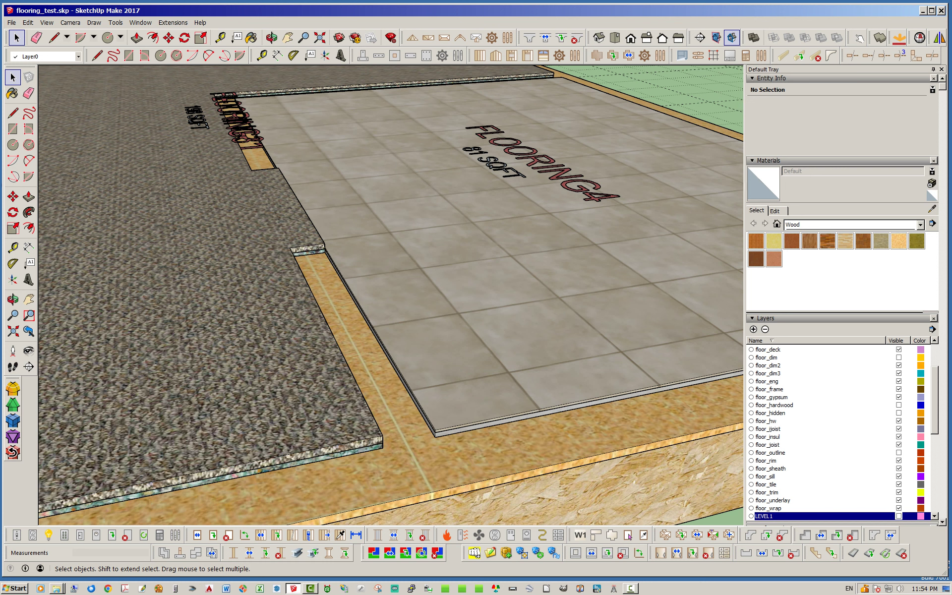
{"action": "left_click", "coordinate": [899, 484]}
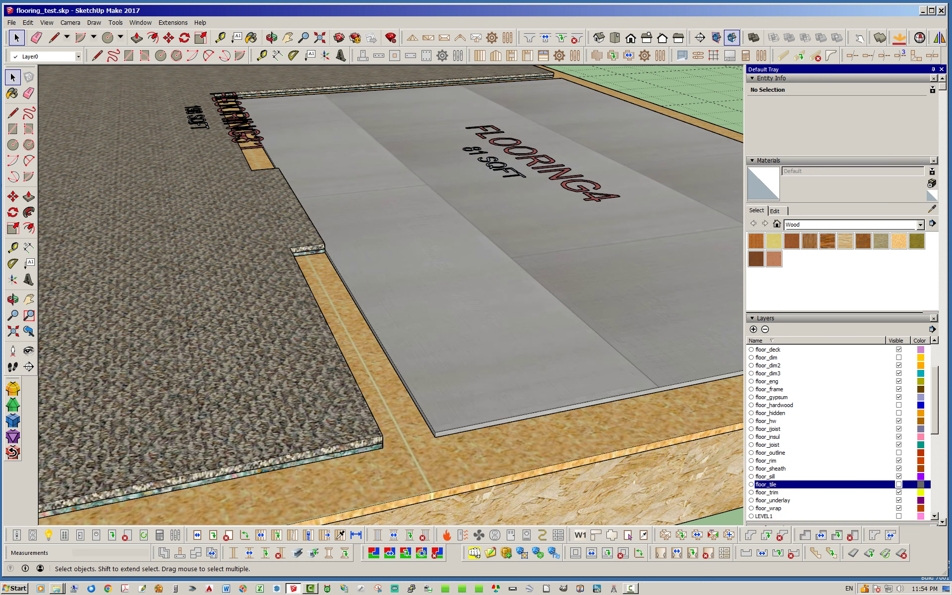
{"action": "scroll", "coordinate": [843, 432], "scroll_direction": "up", "scroll_amount": 2}
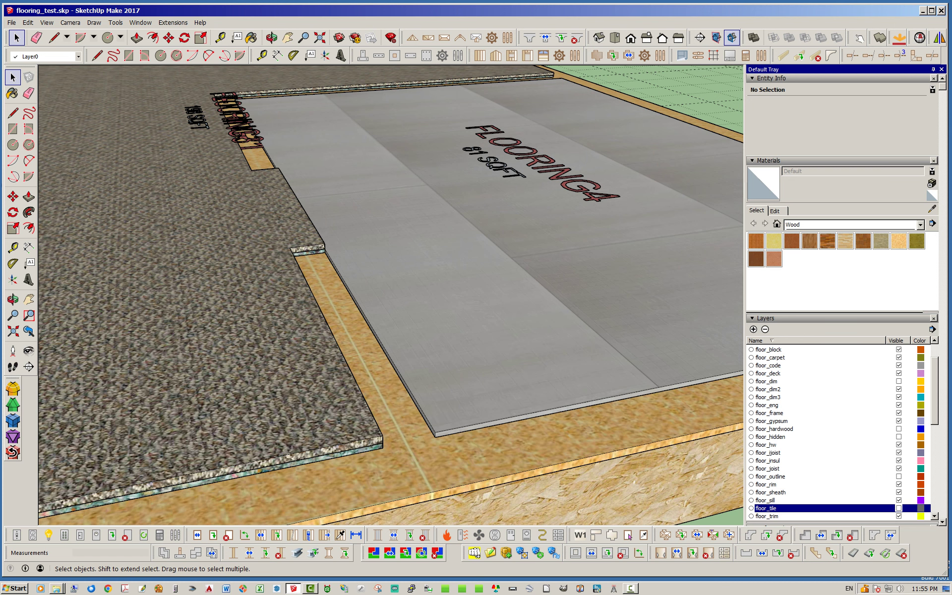
{"action": "left_click", "coordinate": [899, 357]}
Hide the floor_underlay layer to check the bare subfloor, and turn the layer back on
{"action": "middle_click_drag", "start_coordinate": [322, 255], "coordinate": [271, 257]}
{"action": "scroll", "coordinate": [843, 432], "scroll_direction": "down", "scroll_amount": 3}
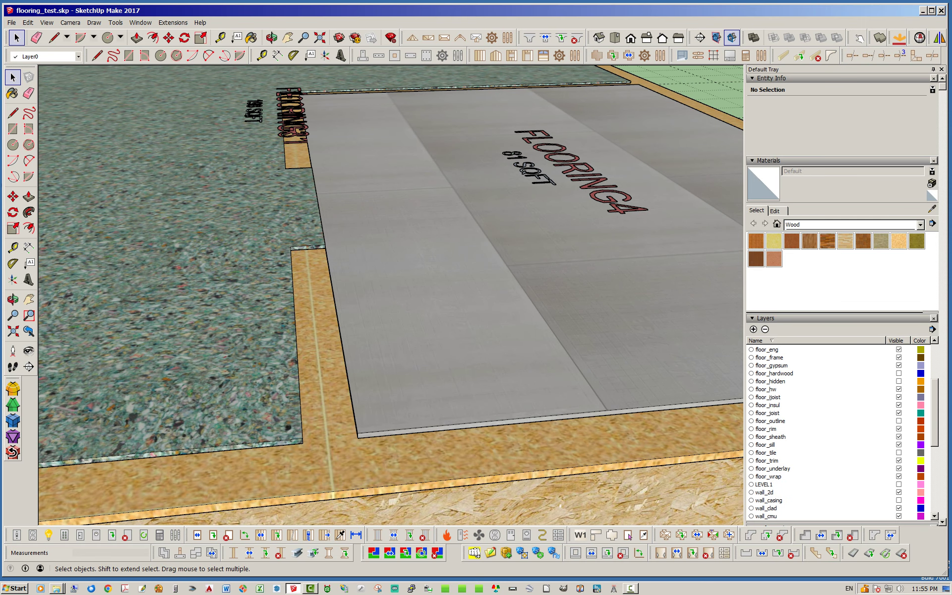
{"action": "left_click", "coordinate": [899, 468]}
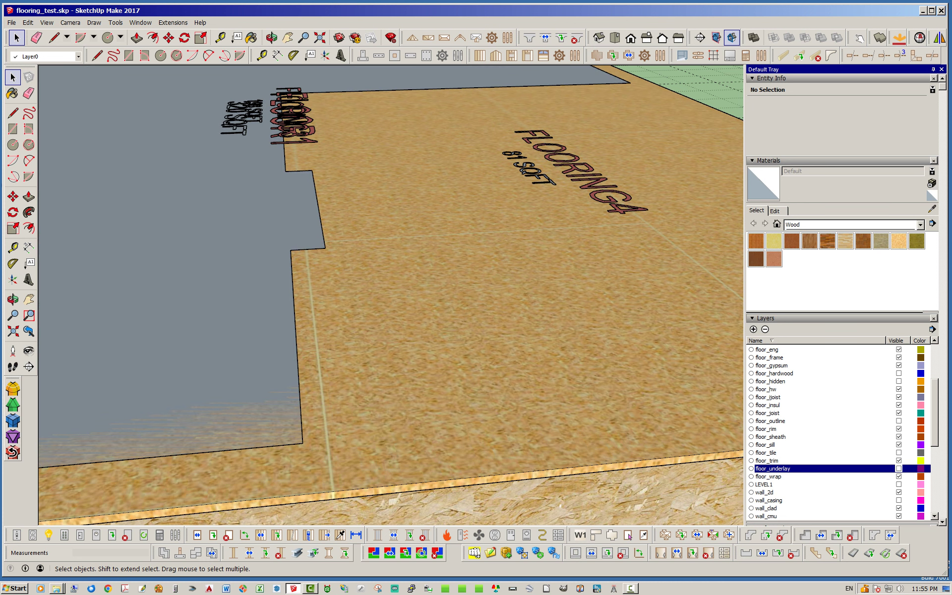
{"action": "left_click", "coordinate": [899, 468]}
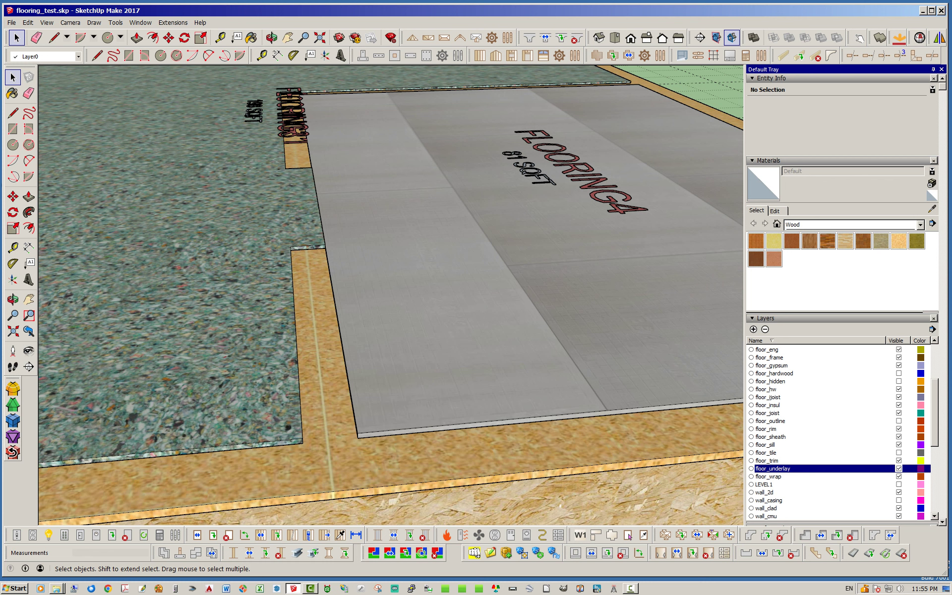
Turn the floor_carpet layer back on over the carpet pad in the main room
{"action": "scroll", "coordinate": [838, 431], "scroll_direction": "up", "scroll_amount": 3}
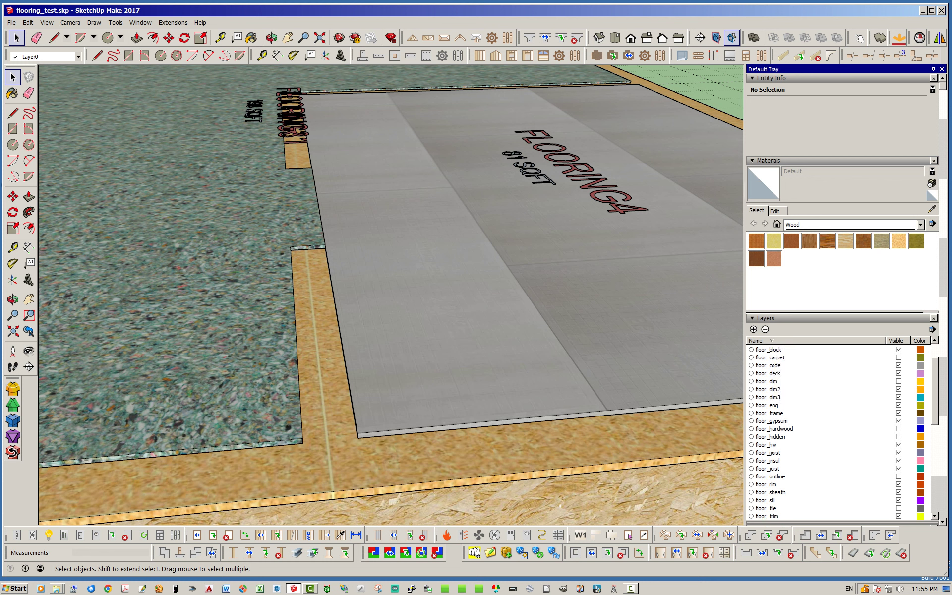
{"action": "scroll", "coordinate": [839, 432], "scroll_direction": "down", "scroll_amount": 2}
{"action": "scroll", "coordinate": [838, 431], "scroll_direction": "down", "scroll_amount": 4}
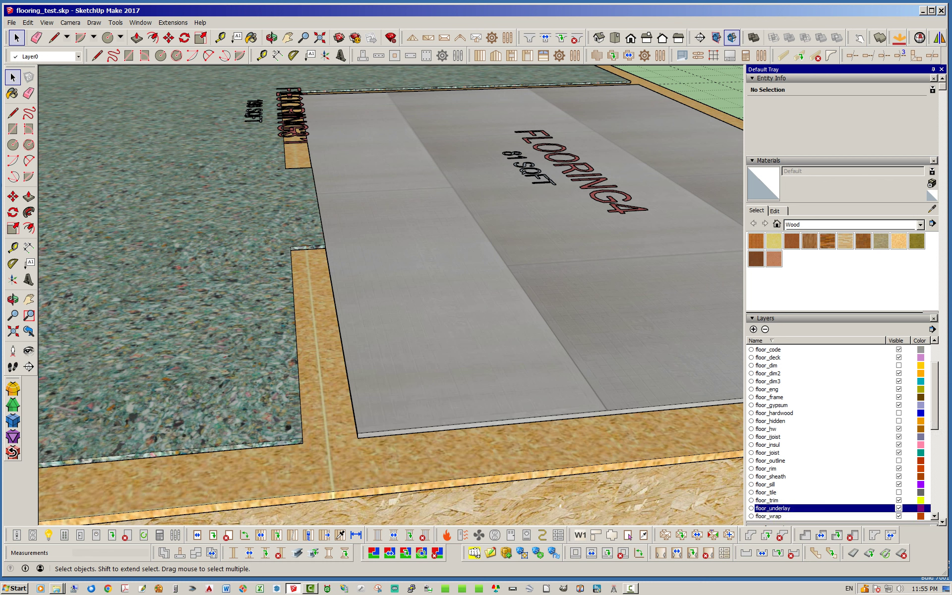
{"action": "scroll", "coordinate": [838, 432], "scroll_direction": "up", "scroll_amount": 4}
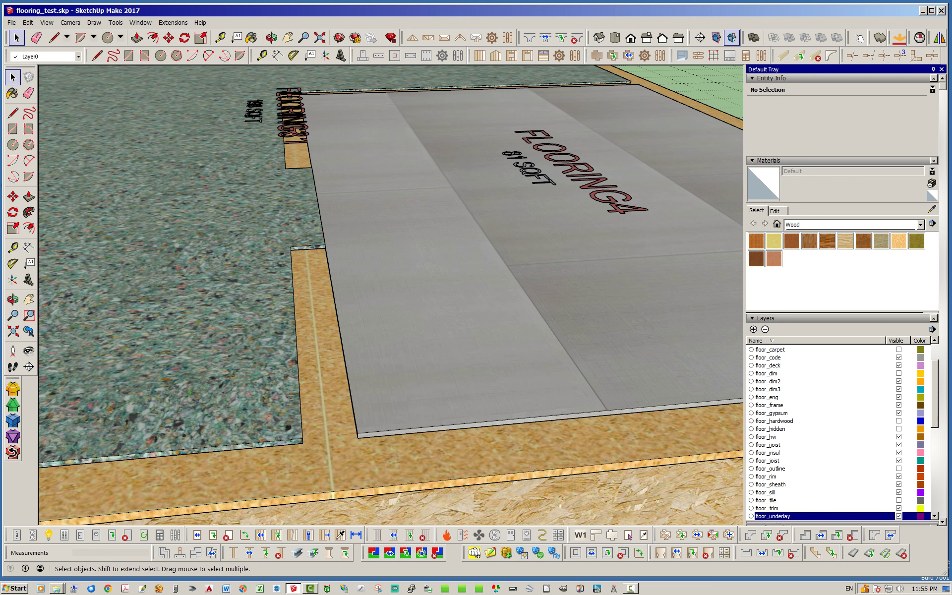
{"action": "left_click", "coordinate": [898, 349]}
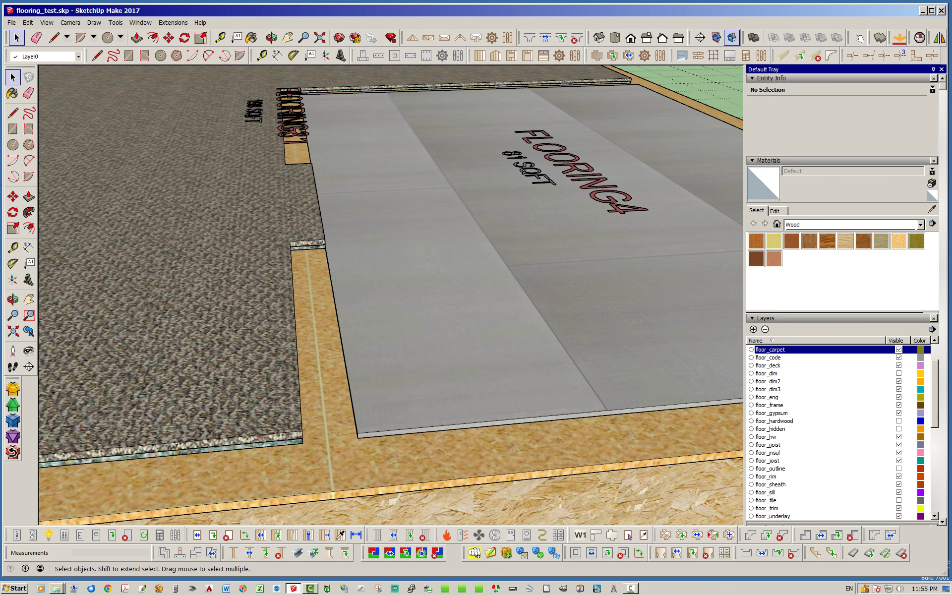
Turn on the floor_hardwood and floor_tile layers
{"action": "scroll", "coordinate": [839, 432], "scroll_direction": "down", "scroll_amount": 8}
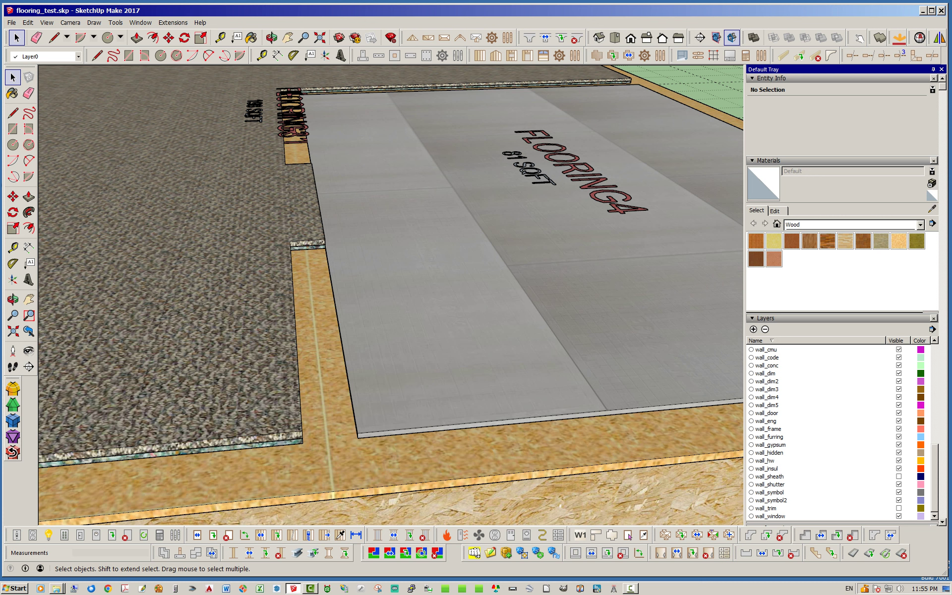
{"action": "scroll", "coordinate": [844, 433], "scroll_direction": "up", "scroll_amount": 2}
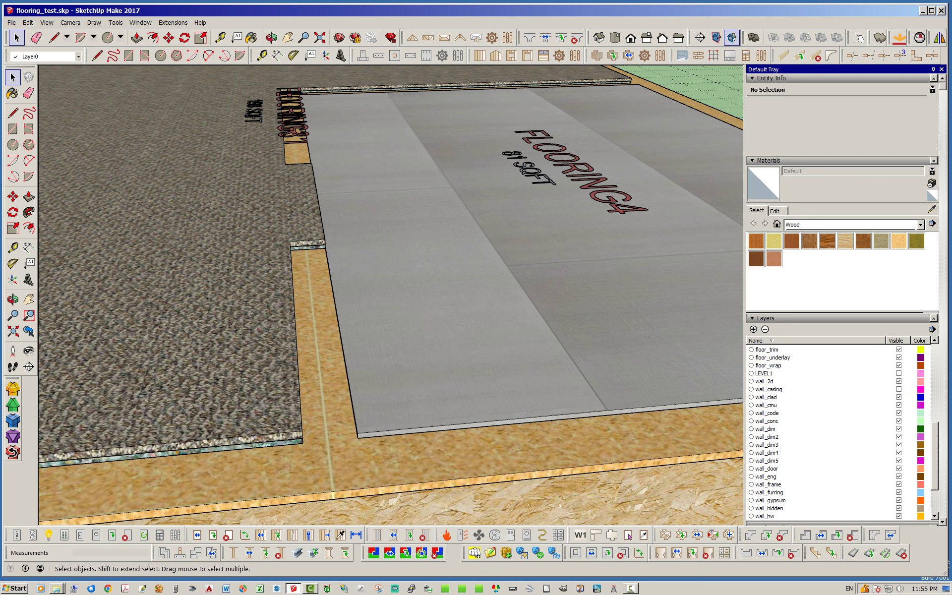
{"action": "scroll", "coordinate": [843, 433], "scroll_direction": "down", "scroll_amount": 2}
{"action": "scroll", "coordinate": [844, 433], "scroll_direction": "up", "scroll_amount": 10}
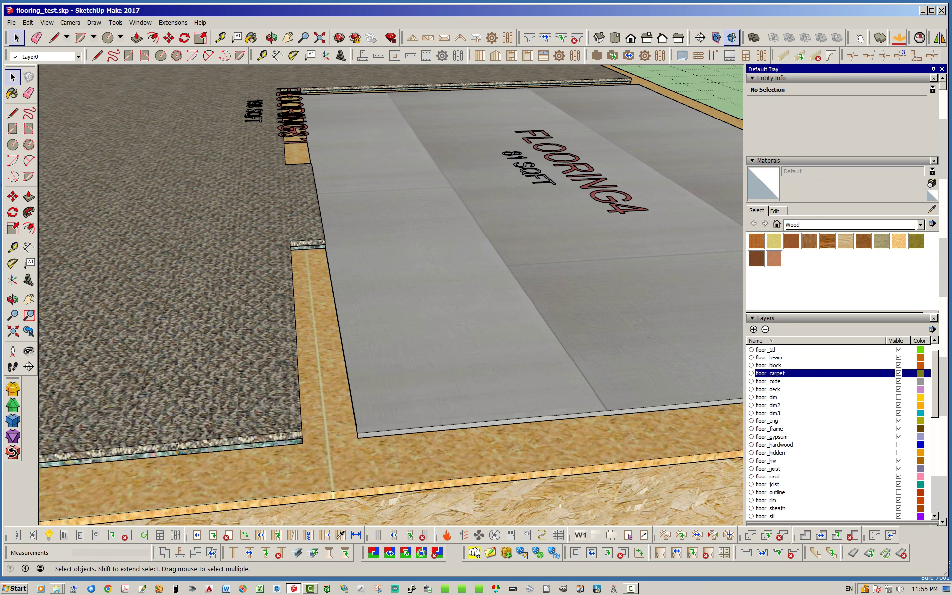
{"action": "scroll", "coordinate": [843, 433], "scroll_direction": "down", "scroll_amount": 1}
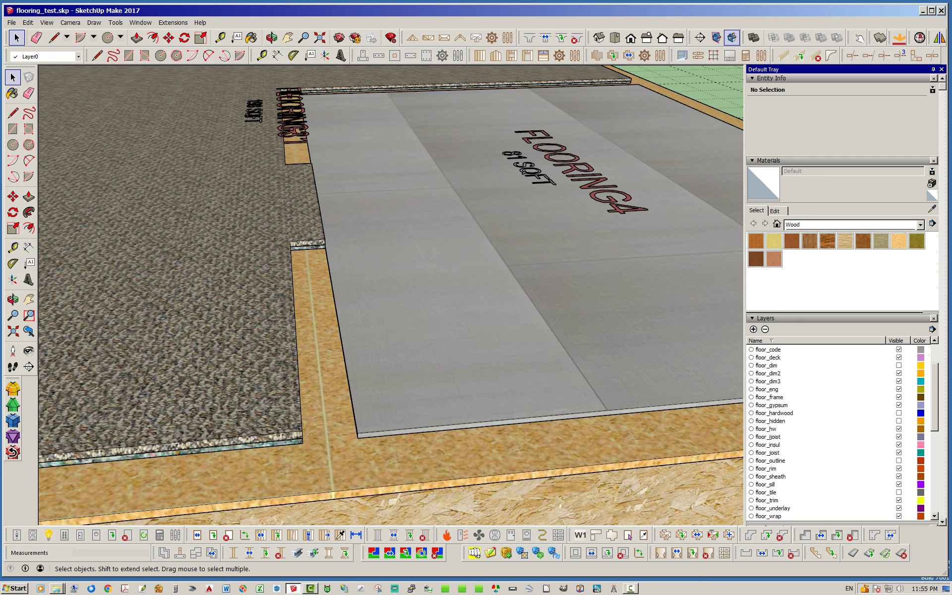
{"action": "left_click", "coordinate": [898, 412]}
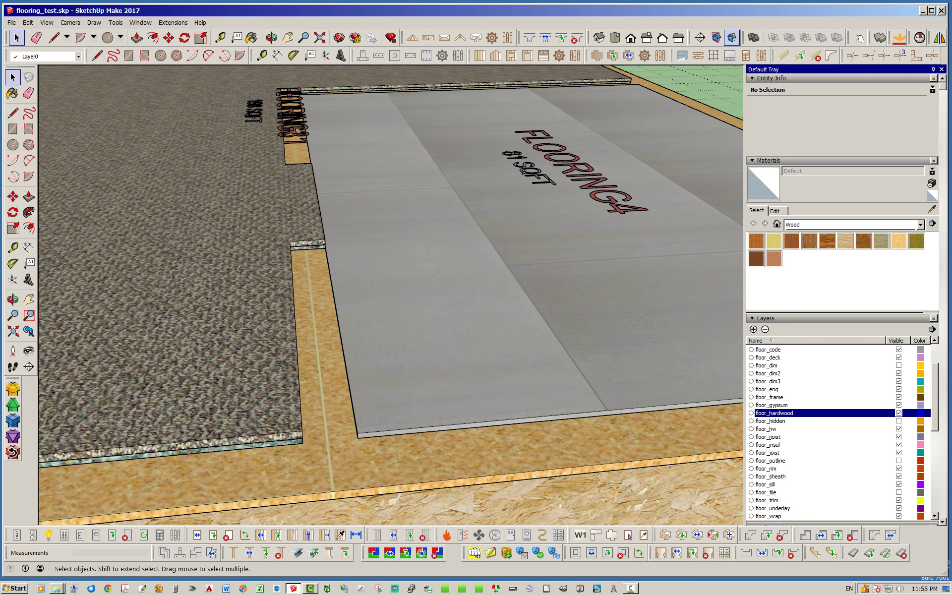
{"action": "left_click", "coordinate": [899, 493]}
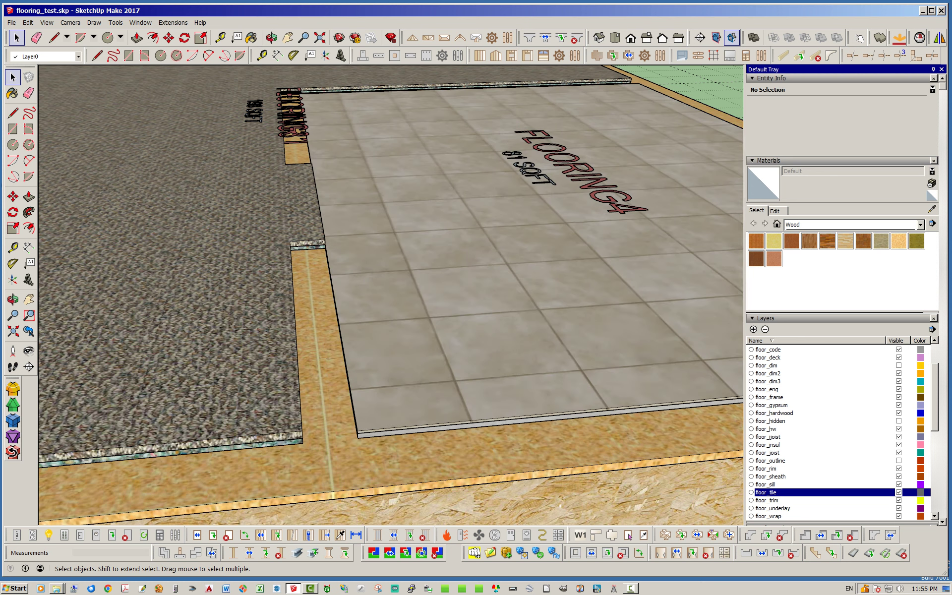
Examine the carpet-to-tile seam at the interior doorway and the overall floor coverings of both rooms
{"action": "middle_click_drag", "start_coordinate": [397, 392], "coordinate": [471, 446]}
{"action": "scroll", "coordinate": [474, 451], "scroll_direction": "down", "scroll_amount": 4}
{"action": "middle_click_drag", "start_coordinate": [436, 387], "coordinate": [566, 437]}
{"action": "middle_click_drag", "start_coordinate": [454, 350], "coordinate": [379, 392]}
{"action": "scroll", "coordinate": [436, 349], "scroll_direction": "down", "scroll_amount": 3}
{"action": "scroll", "coordinate": [380, 401], "scroll_direction": "up", "scroll_amount": 9}
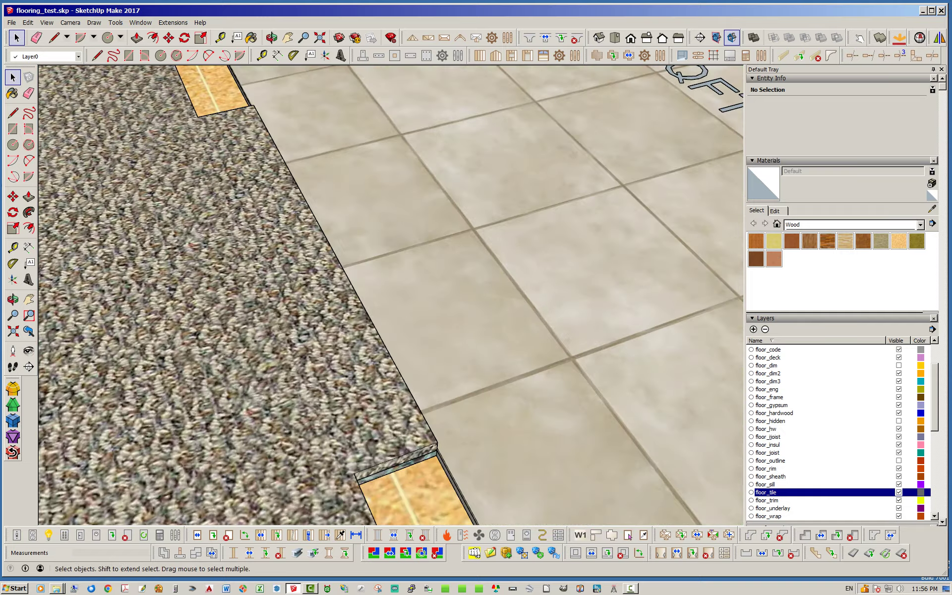
{"action": "middle_click_drag", "start_coordinate": [556, 422], "coordinate": [521, 399]}
{"action": "scroll", "coordinate": [521, 400], "scroll_direction": "down", "scroll_amount": 5}
{"action": "scroll", "coordinate": [516, 399], "scroll_direction": "down", "scroll_amount": 6}
{"action": "middle_click_drag", "start_coordinate": [124, 372], "coordinate": [226, 338]}
{"action": "scroll", "coordinate": [226, 337], "scroll_direction": "down", "scroll_amount": 5}
{"action": "scroll", "coordinate": [377, 257], "scroll_direction": "up", "scroll_amount": 8}
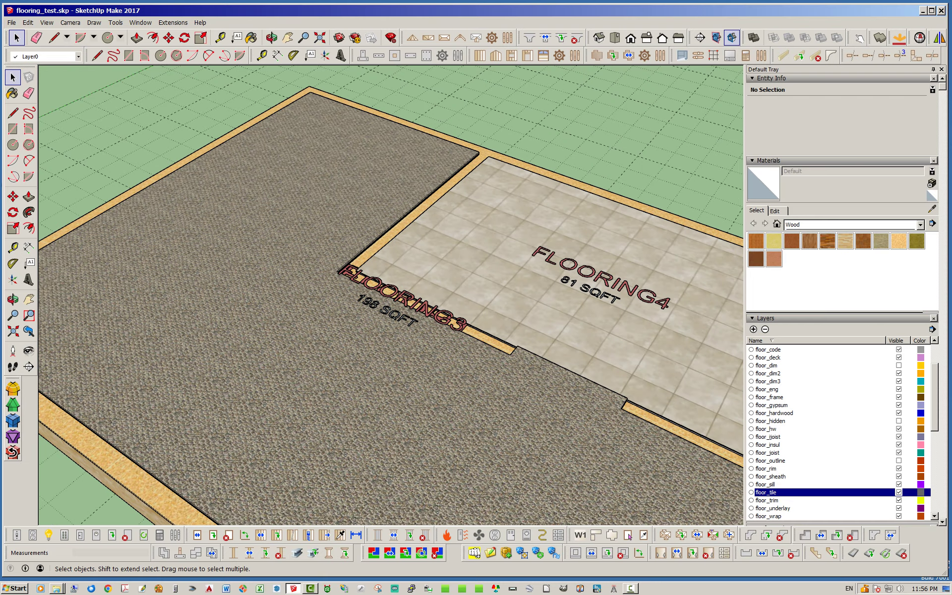
Turn the LEVEL1 layer back on and view the walls together with both floor coverings from above
{"action": "scroll", "coordinate": [838, 432], "scroll_direction": "down", "scroll_amount": 3}
{"action": "left_click", "coordinate": [899, 390]}
{"action": "middle_click_drag", "start_coordinate": [459, 318], "coordinate": [461, 365]}
{"action": "scroll", "coordinate": [461, 367], "scroll_direction": "down", "scroll_amount": 2}
{"action": "scroll", "coordinate": [385, 352], "scroll_direction": "down", "scroll_amount": 4}
{"action": "middle_click_drag", "start_coordinate": [466, 248], "coordinate": [350, 277]}
{"action": "scroll", "coordinate": [349, 278], "scroll_direction": "down", "scroll_amount": 3}
{"action": "middle_click_drag", "start_coordinate": [464, 376], "coordinate": [379, 374]}
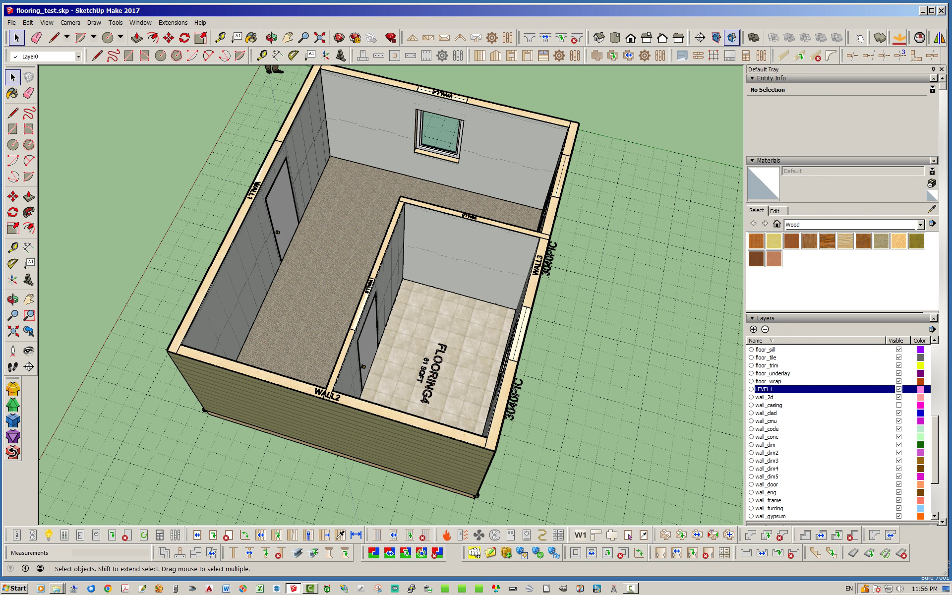
Move the interior wall WALL5 by 2' toward WALL2, making the small room narrower
{"action": "left_click", "coordinate": [261, 535]}
{"action": "left_click", "coordinate": [482, 238]}
{"action": "middle_click_drag", "start_coordinate": [536, 378], "coordinate": [551, 419]}
{"action": "type", "text": "2'"}
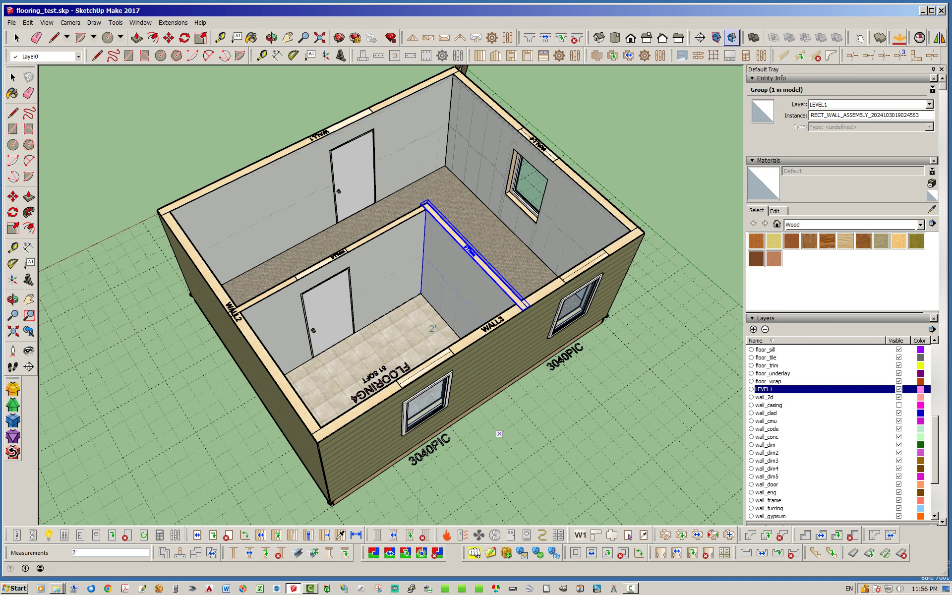
{"action": "key", "text": "Return"}
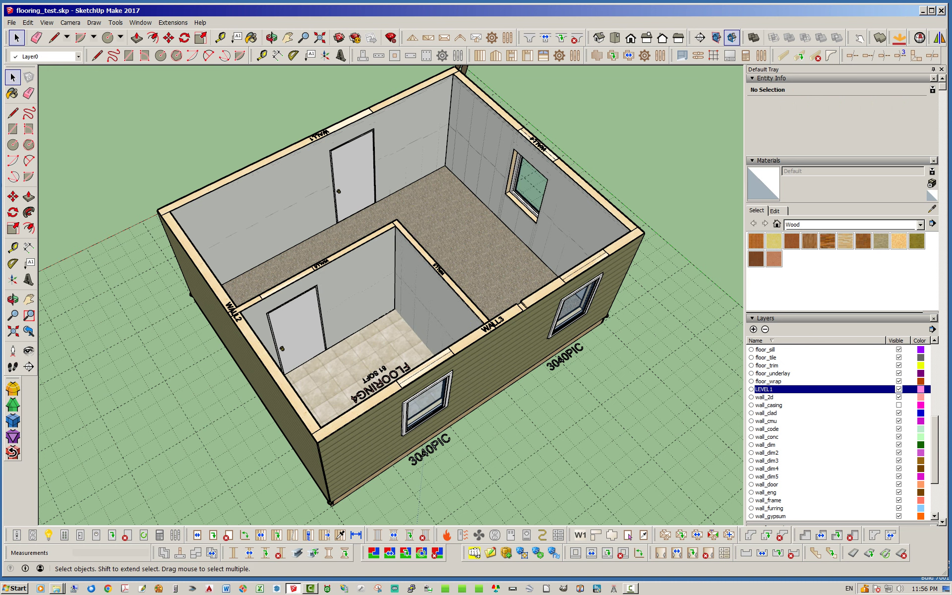
{"action": "middle_click_drag", "start_coordinate": [397, 308], "coordinate": [327, 282]}
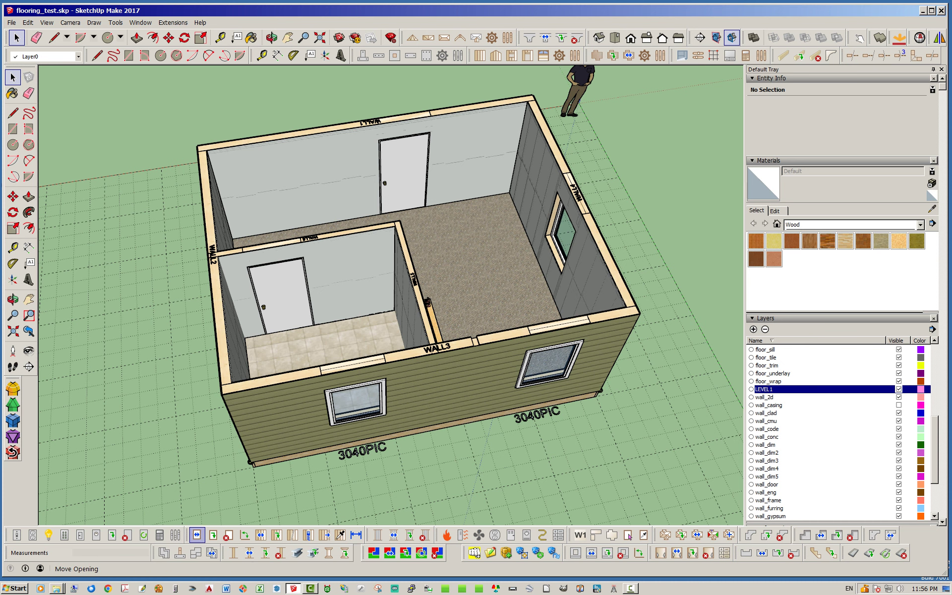
{"action": "left_click", "coordinate": [197, 535]}
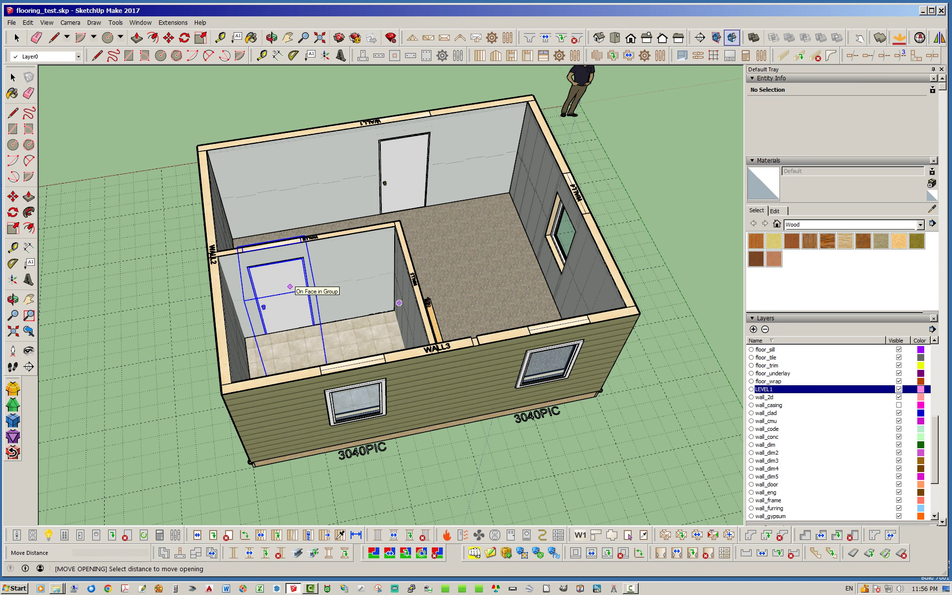
{"action": "left_click", "coordinate": [291, 288]}
{"action": "middle_click_drag", "start_coordinate": [445, 299], "coordinate": [204, 296]}
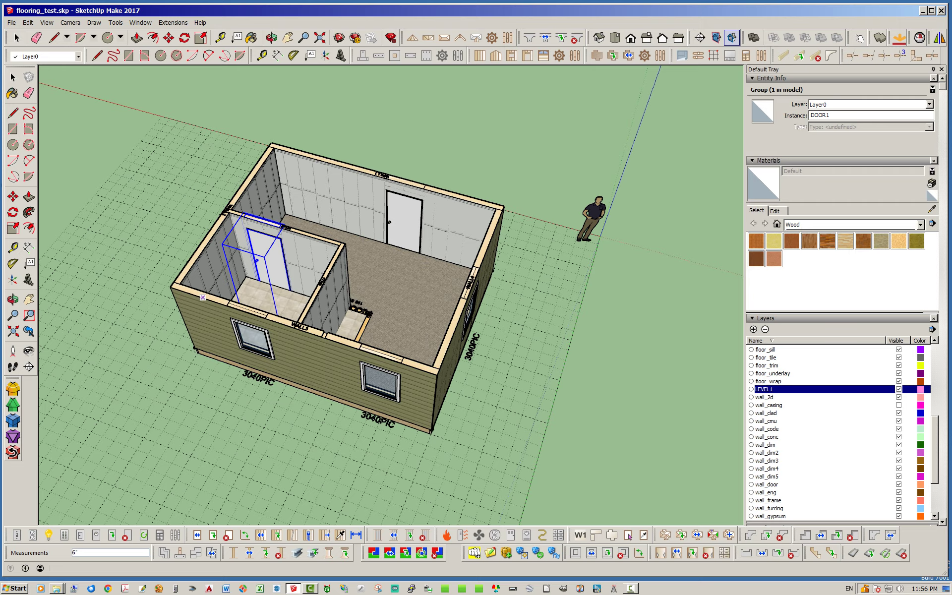
{"action": "middle_click_drag", "start_coordinate": [394, 307], "coordinate": [306, 318]}
{"action": "scroll", "coordinate": [305, 318], "scroll_direction": "up", "scroll_amount": 5}
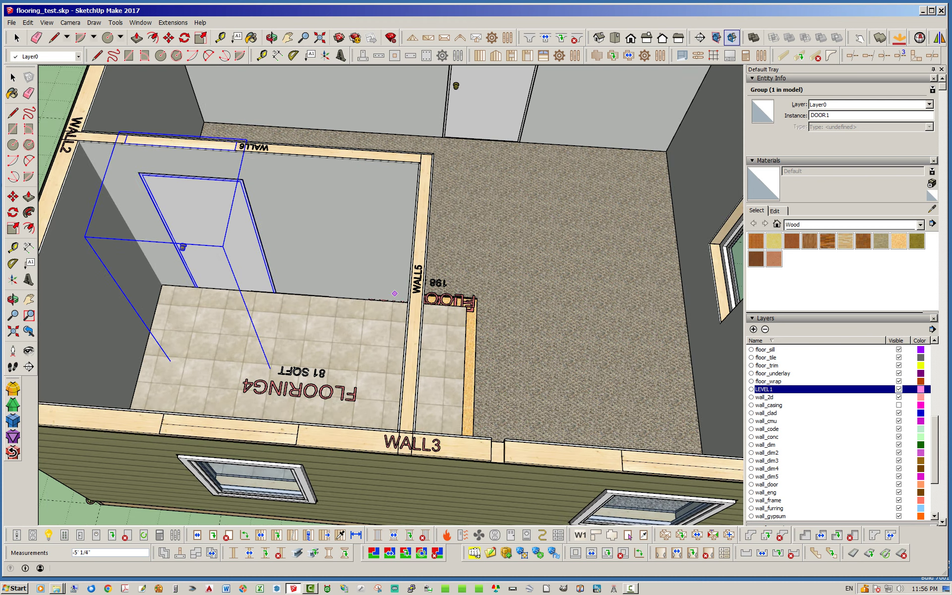
{"action": "scroll", "coordinate": [409, 390], "scroll_direction": "down", "scroll_amount": 2}
{"action": "mouse_move", "coordinate": [410, 391]}
{"action": "middle_mouse_down"}
{"action": "mouse_move", "coordinate": [418, 343]}
{"action": "mouse_move", "coordinate": [397, 381]}
{"action": "middle_mouse_up"}
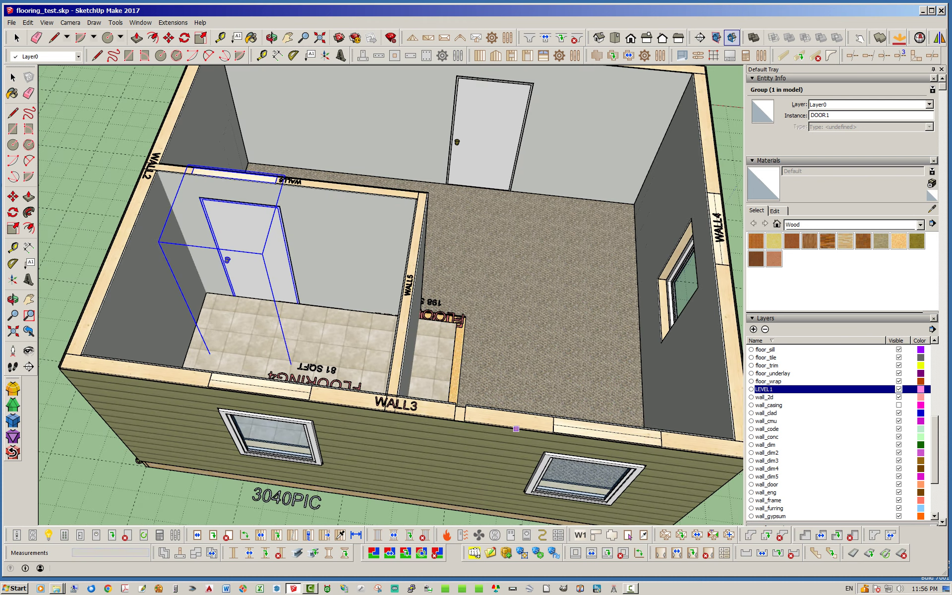
{"action": "mouse_move", "coordinate": [935, 454]}
{"action": "left_mouse_down"}
{"action": "mouse_move", "coordinate": [935, 475]}
{"action": "mouse_move", "coordinate": [935, 440]}
{"action": "mouse_move", "coordinate": [935, 449]}
{"action": "left_mouse_up"}
{"action": "scroll", "coordinate": [316, 415], "scroll_direction": "down", "scroll_amount": 5}
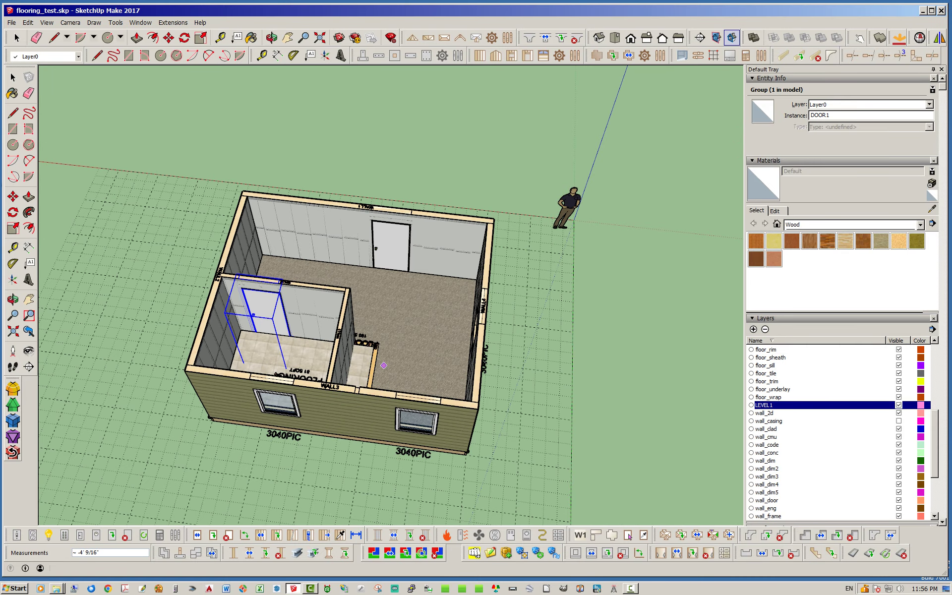
{"action": "key", "text": "space"}
Try moving the small room's door opening along WALL6 by a distance of 24, and undo that move
{"action": "left_click", "coordinate": [196, 534]}
{"action": "left_click", "coordinate": [264, 306]}
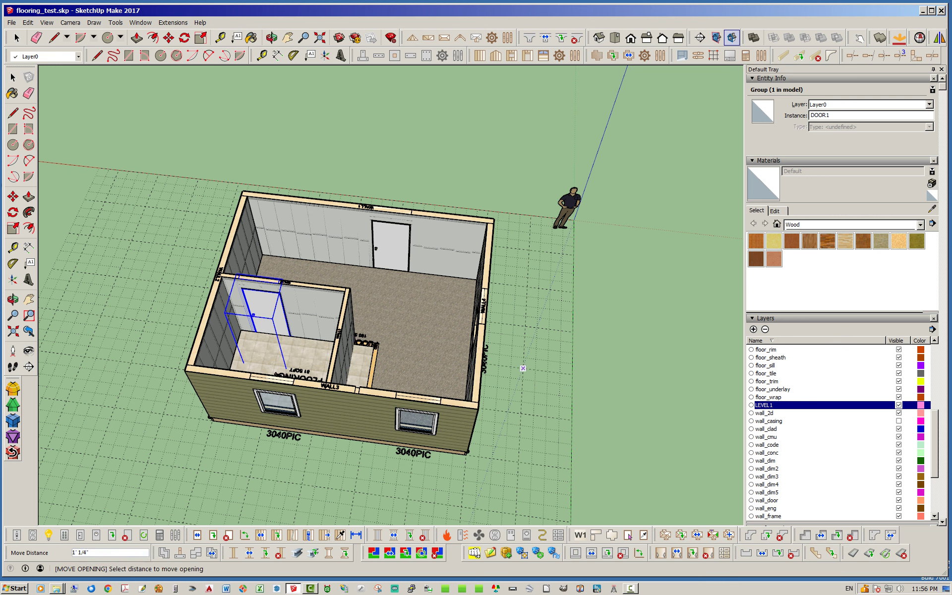
{"action": "key", "text": "Return"}
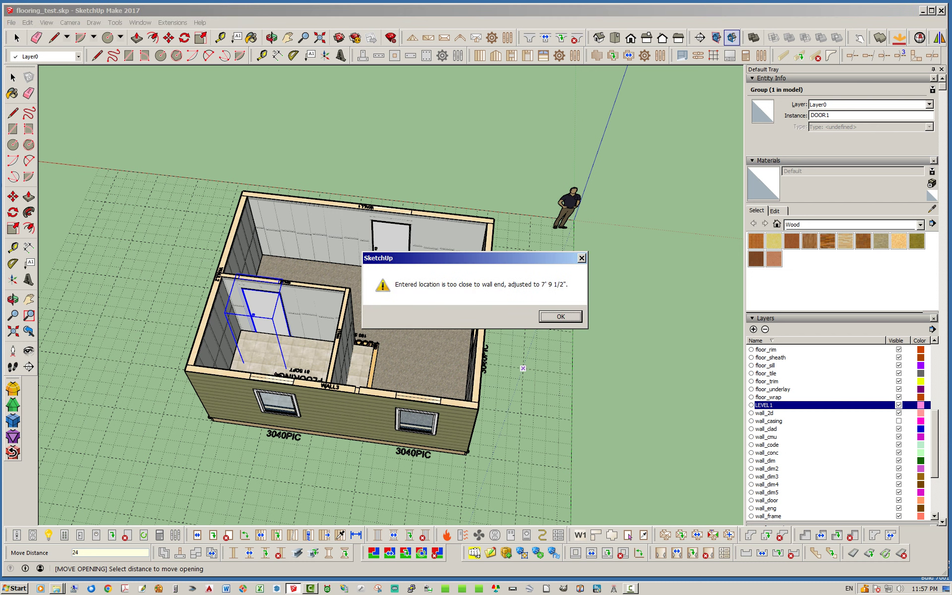
{"action": "key", "text": "Return"}
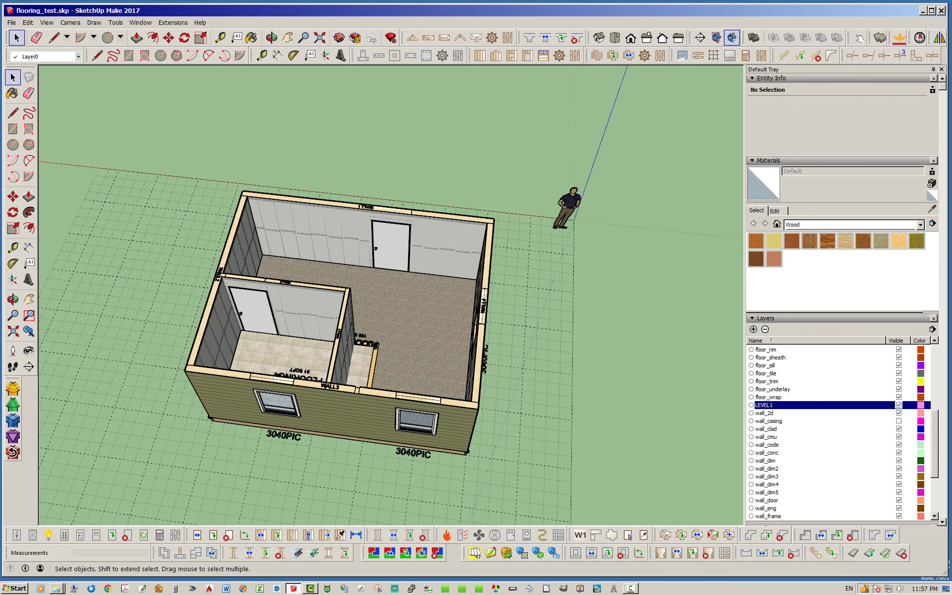
{"action": "left_click", "coordinate": [27, 23]}
{"action": "left_click", "coordinate": [38, 35]}
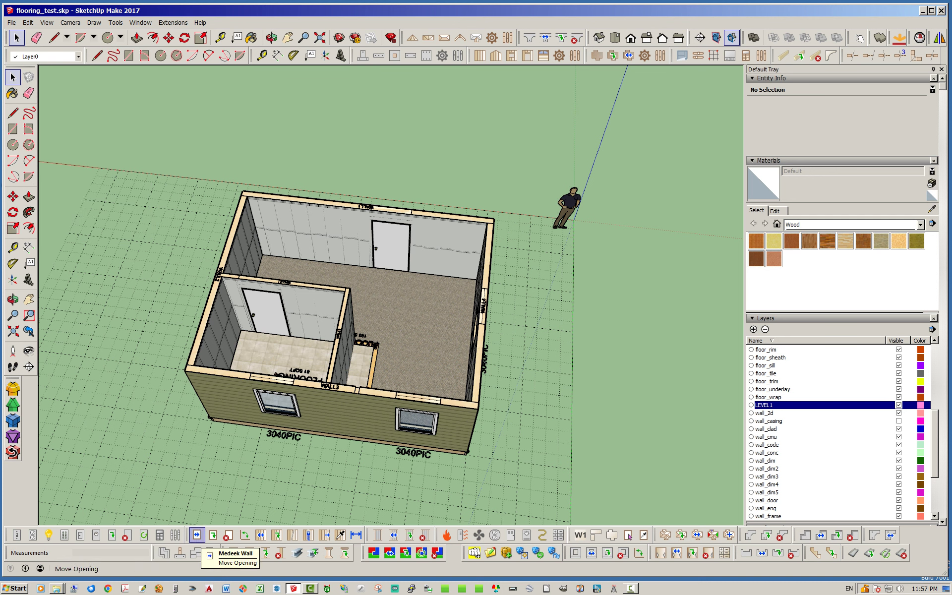
Pick the small room's door in WALL6 for an opening move and hide the floor_underlay, floor_tile and floor_carpet layers
{"action": "left_click", "coordinate": [197, 535]}
{"action": "left_click", "coordinate": [267, 302]}
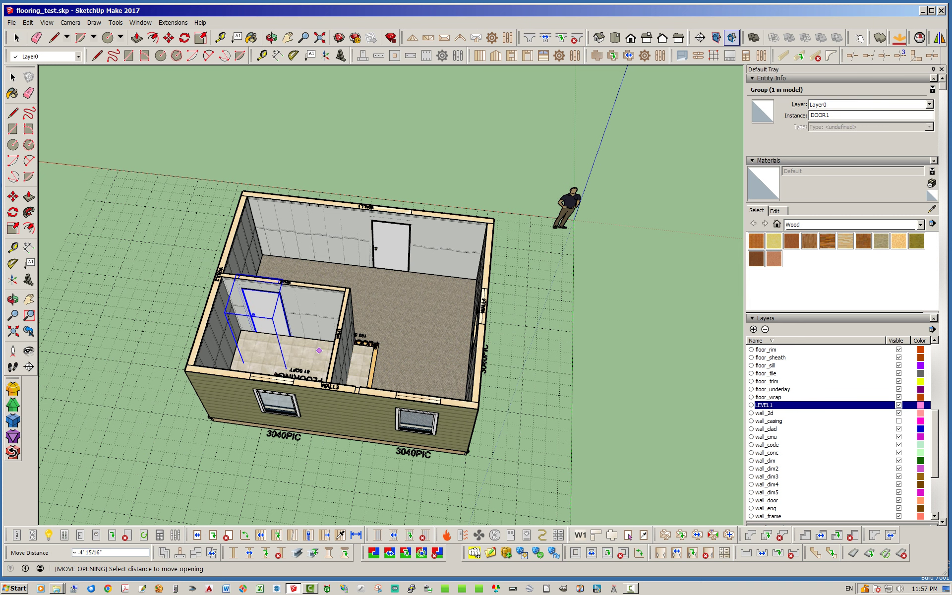
{"action": "scroll", "coordinate": [318, 349], "scroll_direction": "up", "scroll_amount": 5}
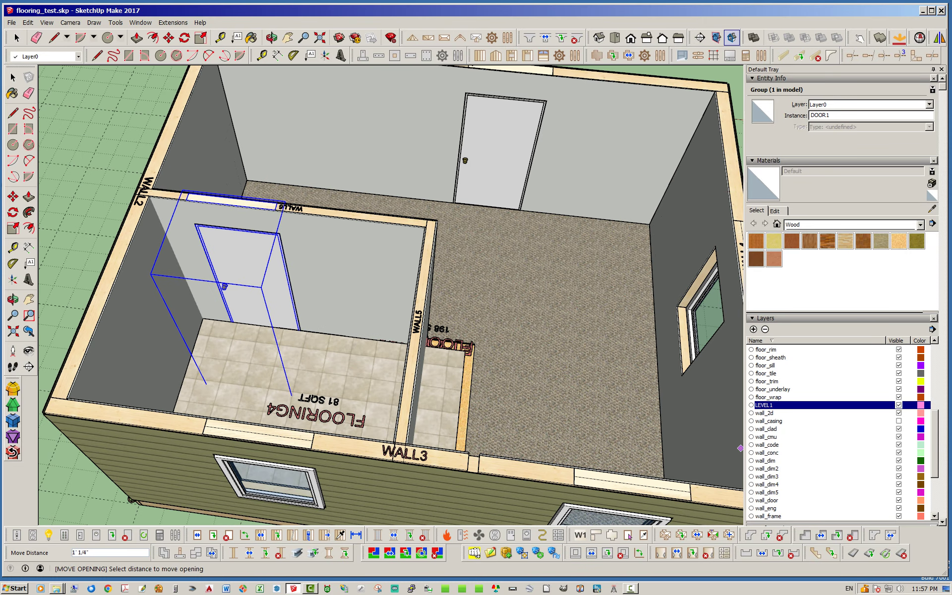
{"action": "scroll", "coordinate": [839, 431], "scroll_direction": "down", "scroll_amount": 2}
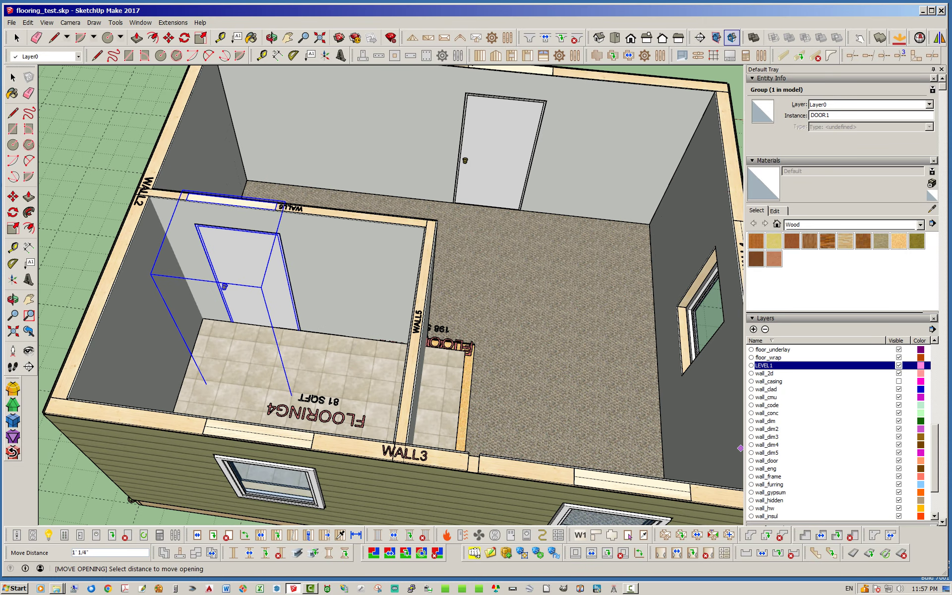
{"action": "scroll", "coordinate": [839, 431], "scroll_direction": "down", "scroll_amount": 2}
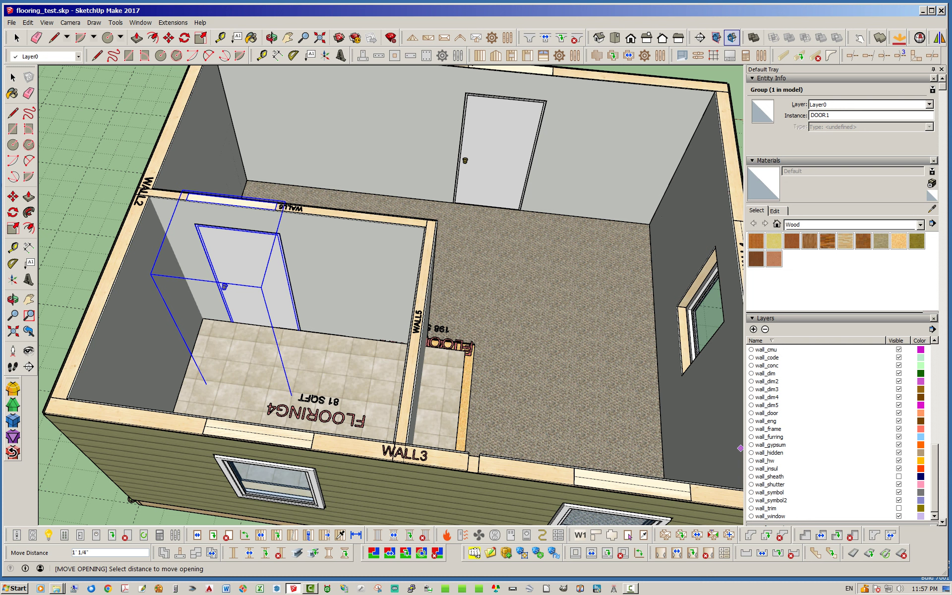
{"action": "left_click_drag", "start_coordinate": [935, 478], "coordinate": [935, 406]}
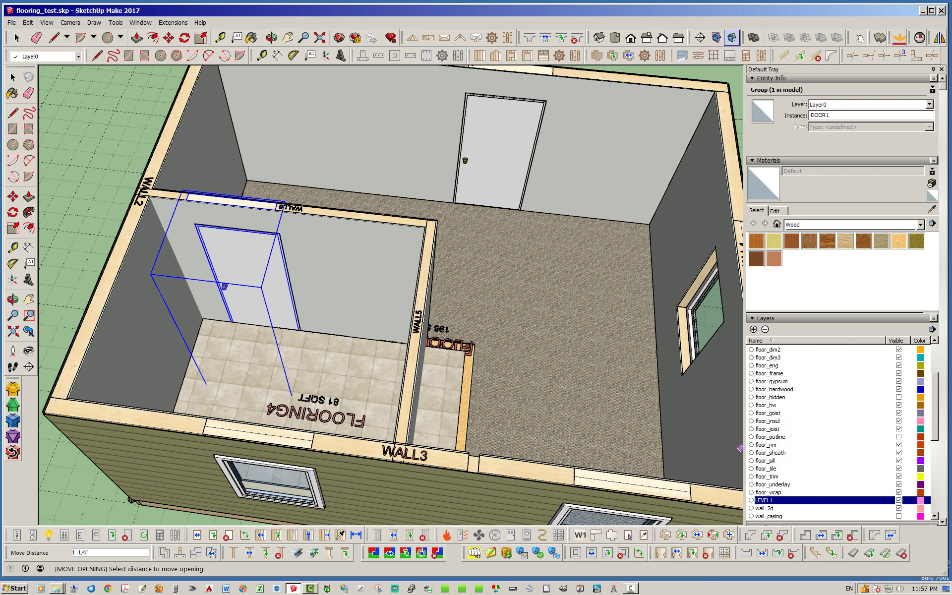
{"action": "left_click", "coordinate": [899, 485]}
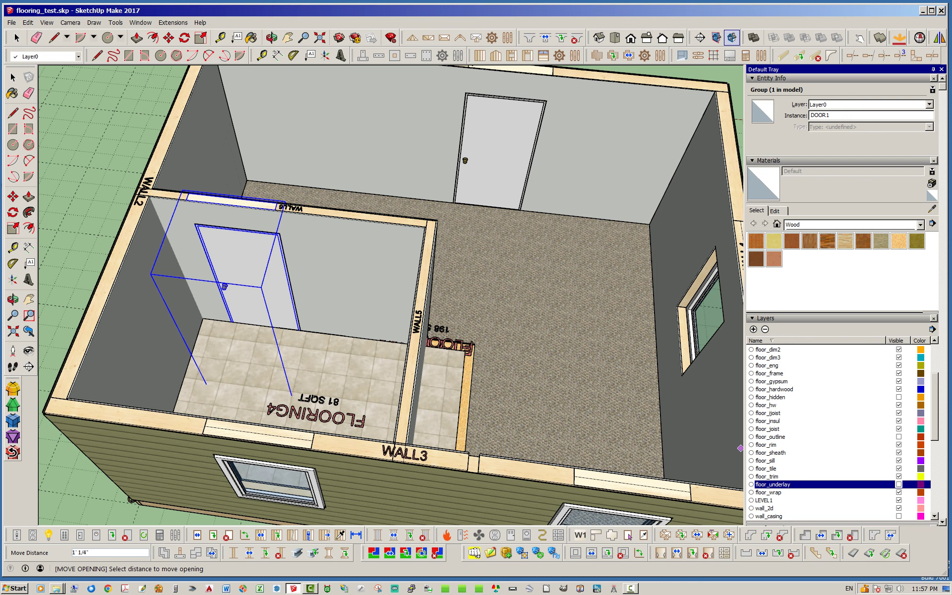
{"action": "left_click", "coordinate": [899, 469]}
{"action": "middle_click_drag", "start_coordinate": [399, 324], "coordinate": [207, 317]}
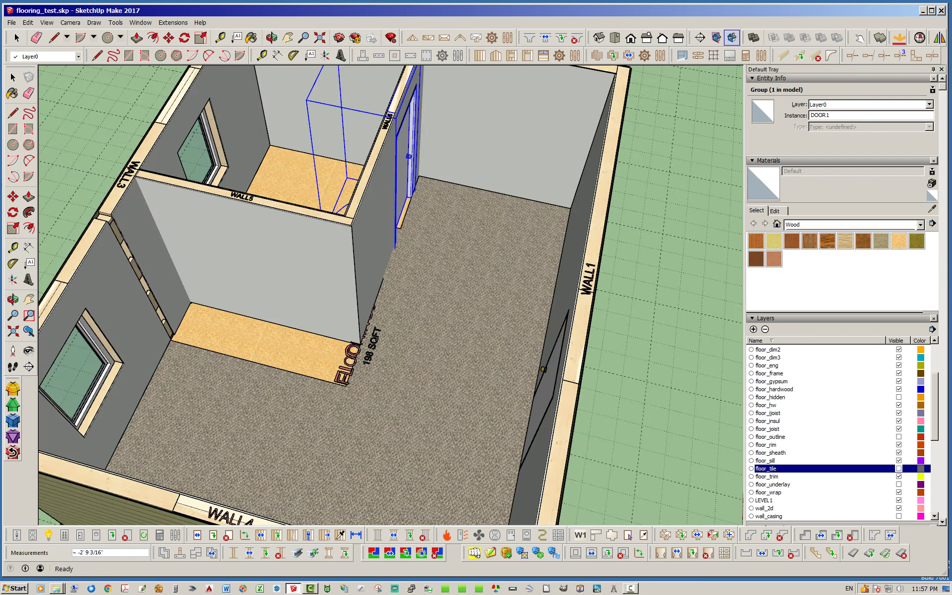
{"action": "scroll", "coordinate": [838, 432], "scroll_direction": "up", "scroll_amount": 2}
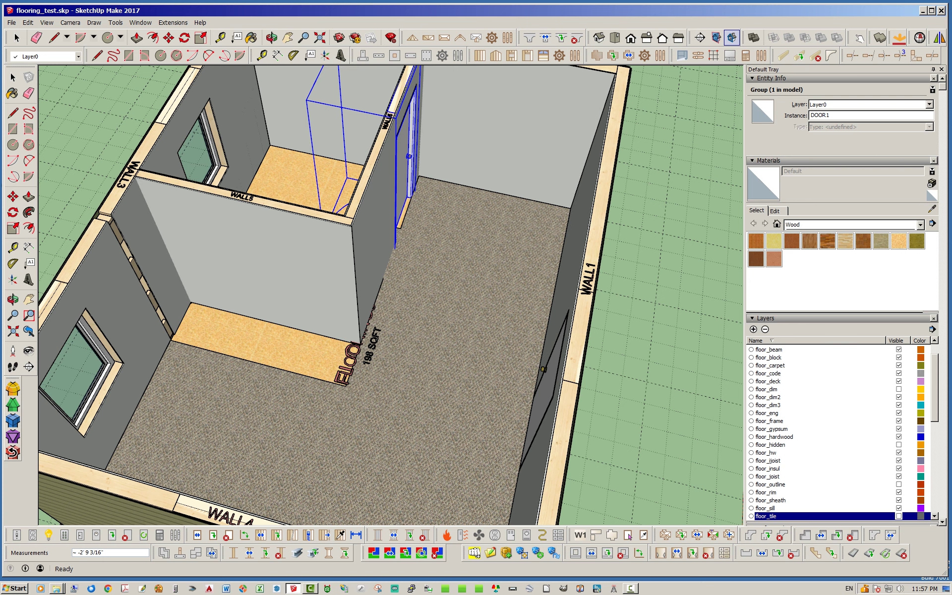
{"action": "left_click", "coordinate": [899, 365]}
Move the picked door opening along WALL6 toward WALL5 and view both rooms from above
{"action": "middle_click_drag", "start_coordinate": [397, 298], "coordinate": [496, 298]}
{"action": "middle_click_drag", "start_coordinate": [267, 313], "coordinate": [321, 268]}
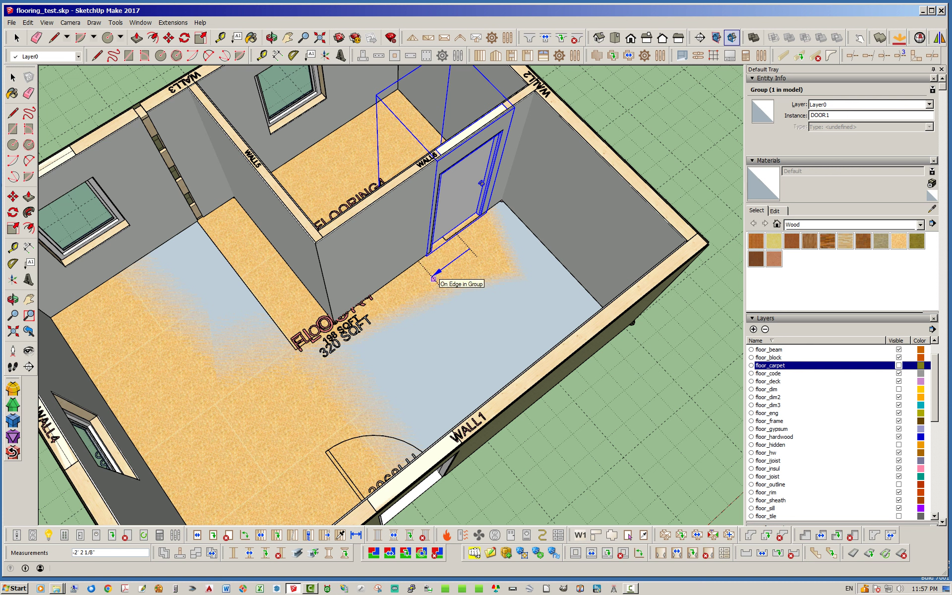
{"action": "key", "text": "Return"}
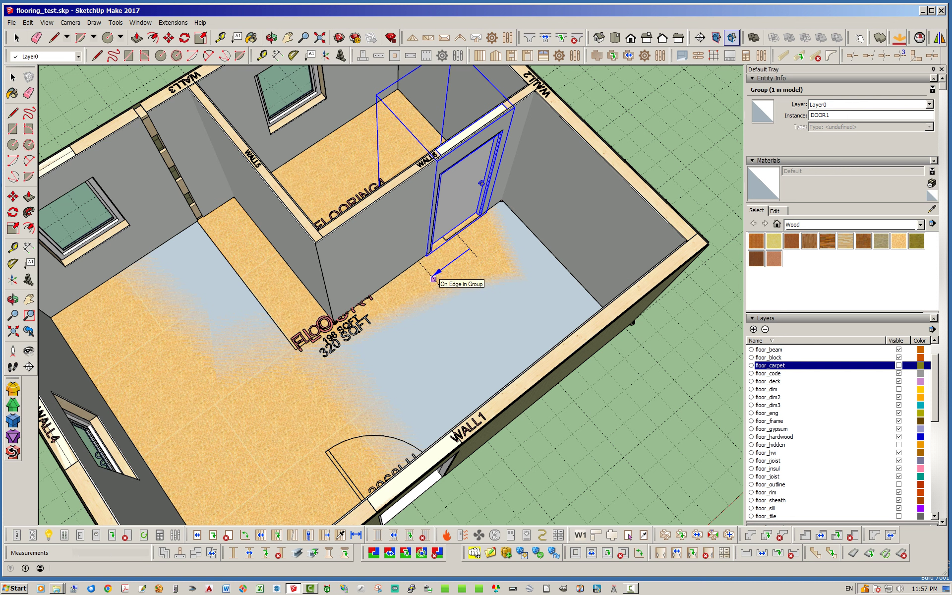
{"action": "left_click", "coordinate": [595, 422]}
{"action": "middle_click_drag", "start_coordinate": [595, 422], "coordinate": [575, 396]}
{"action": "middle_click_drag", "start_coordinate": [385, 253], "coordinate": [358, 271]}
{"action": "scroll", "coordinate": [392, 263], "scroll_direction": "down", "scroll_amount": 4}
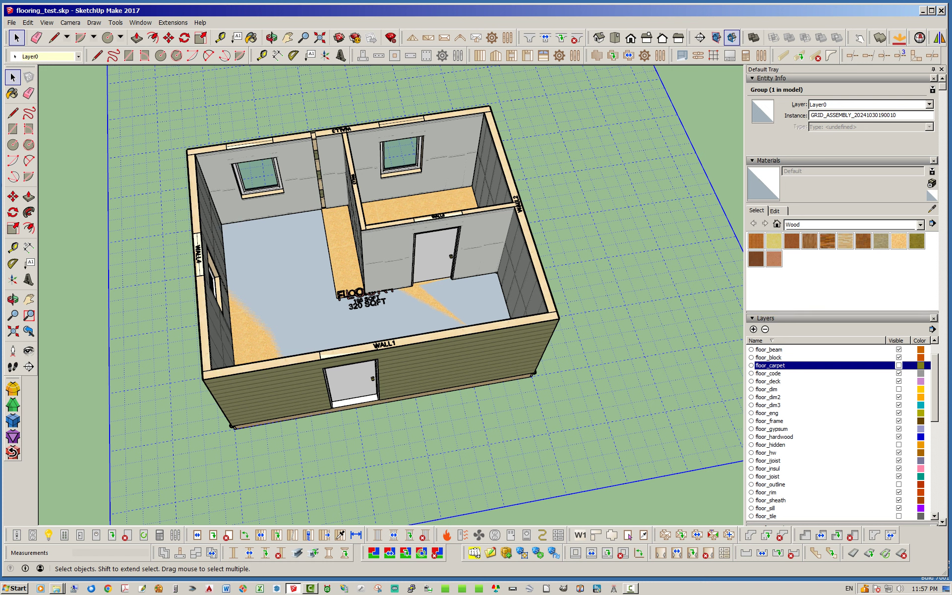
Turn the floor_carpet, floor_underlay and floor_tile layers back on
{"action": "left_click", "coordinate": [900, 365]}
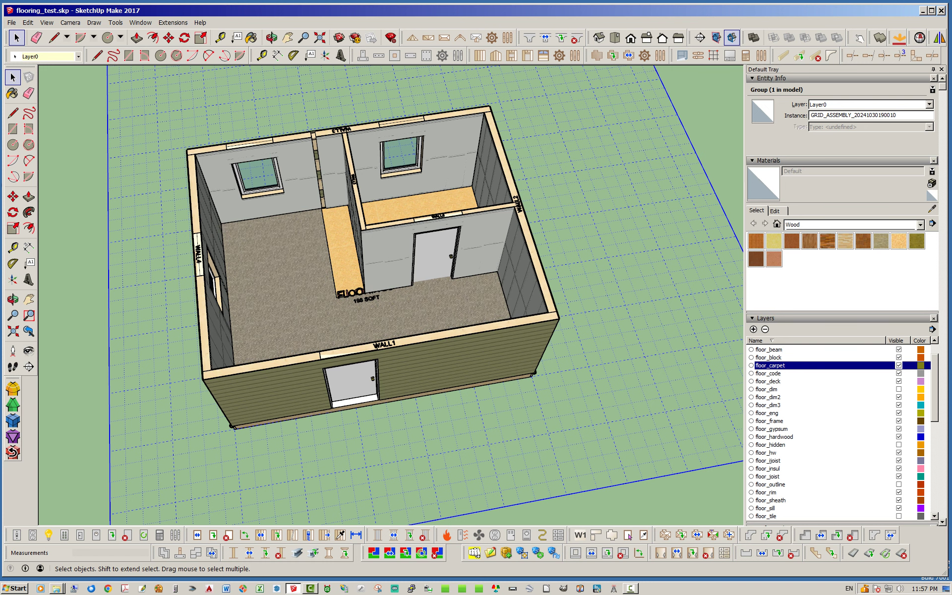
{"action": "scroll", "coordinate": [838, 426], "scroll_direction": "down", "scroll_amount": 5}
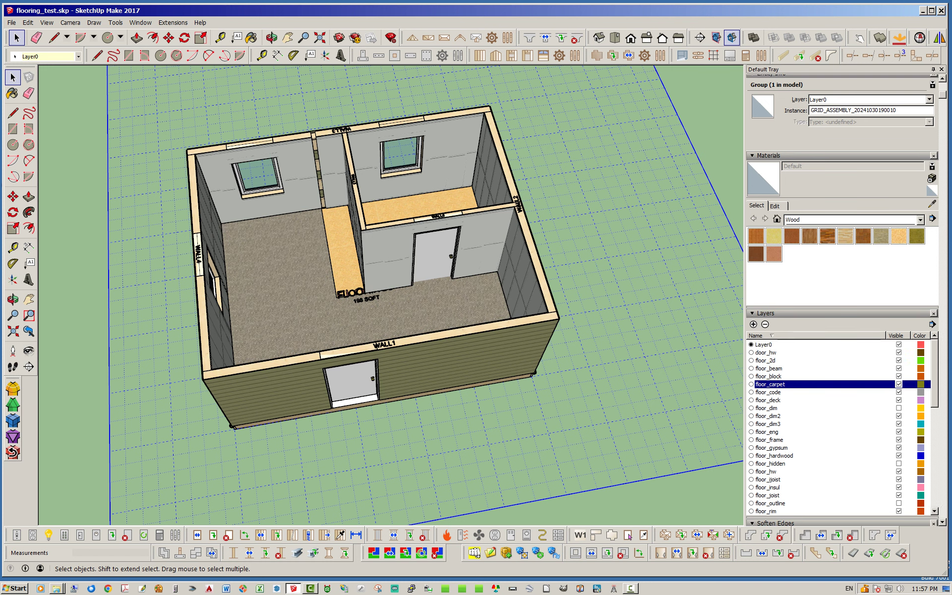
{"action": "left_click_drag", "start_coordinate": [935, 433], "coordinate": [935, 429]}
{"action": "left_click", "coordinate": [900, 409]}
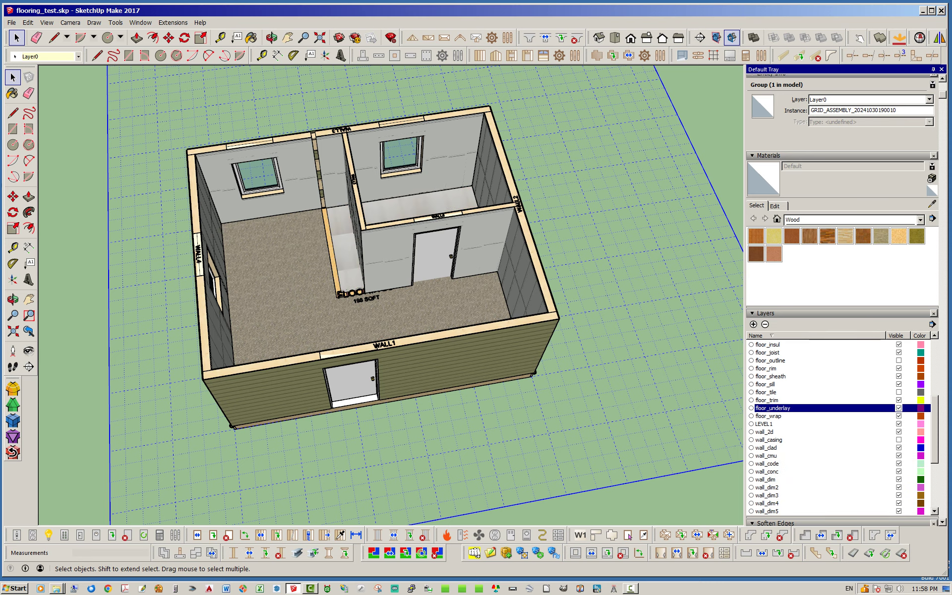
{"action": "left_click", "coordinate": [899, 392]}
Regenerate the WALL3 wall assembly to clear the leftover framing where WALL5 used to meet it
{"action": "middle_click_drag", "start_coordinate": [407, 137], "coordinate": [318, 132]}
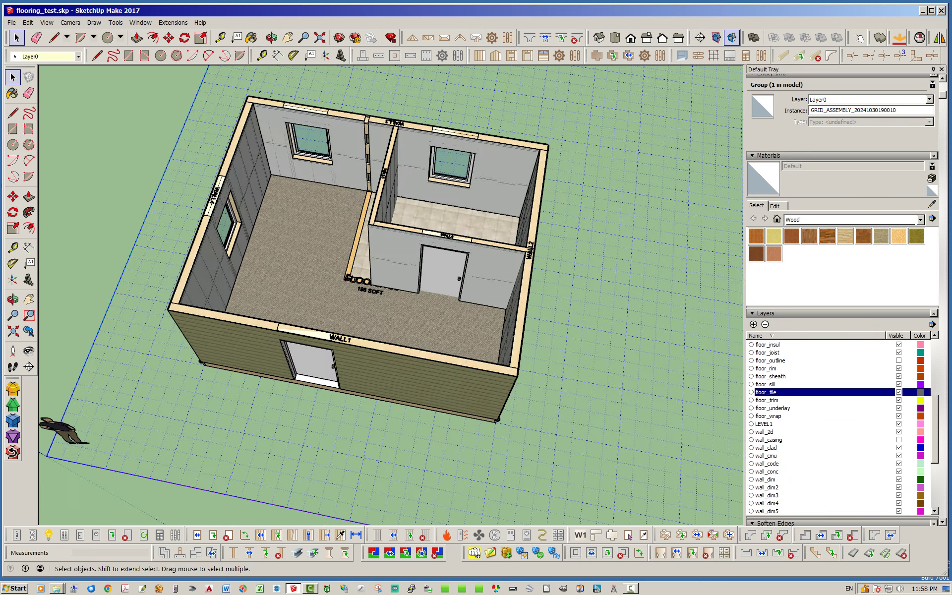
{"action": "scroll", "coordinate": [317, 132], "scroll_direction": "up", "scroll_amount": 3}
{"action": "middle_click_drag", "start_coordinate": [273, 154], "coordinate": [337, 144]}
{"action": "scroll", "coordinate": [337, 144], "scroll_direction": "up", "scroll_amount": 3}
{"action": "right_click", "coordinate": [332, 153]}
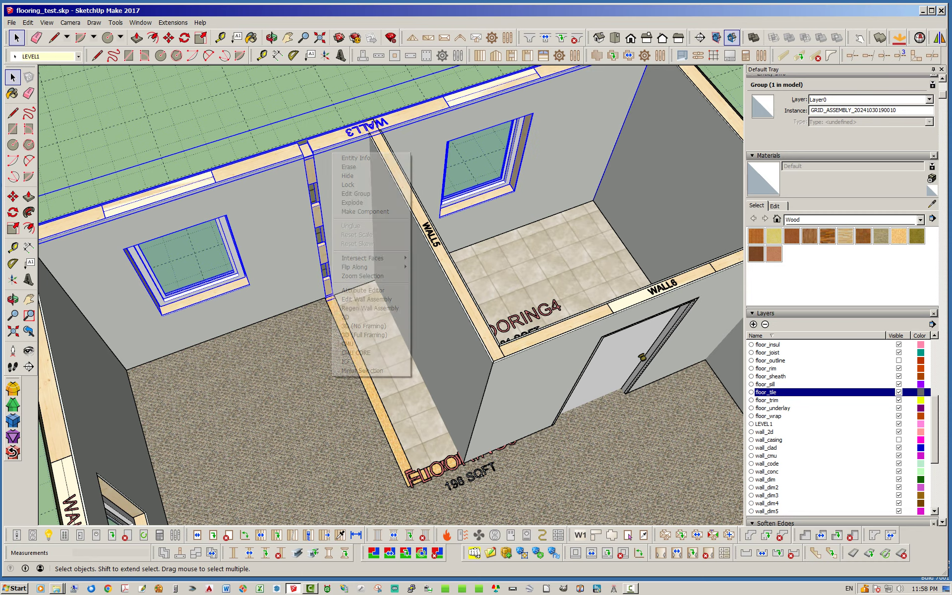
{"action": "left_click", "coordinate": [370, 308]}
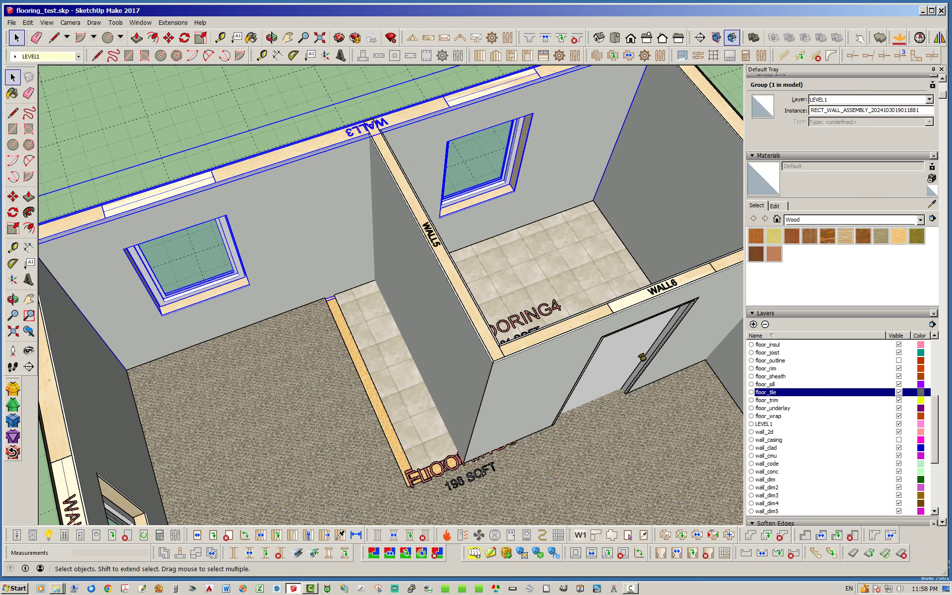
{"action": "mouse_move", "coordinate": [377, 297]}
{"action": "middle_mouse_down"}
{"action": "mouse_move", "coordinate": [323, 278]}
{"action": "mouse_move", "coordinate": [373, 292]}
{"action": "mouse_move", "coordinate": [278, 303]}
{"action": "mouse_move", "coordinate": [367, 315]}
{"action": "mouse_move", "coordinate": [392, 306]}
{"action": "mouse_move", "coordinate": [386, 295]}
{"action": "middle_mouse_up"}
{"action": "scroll", "coordinate": [367, 316], "scroll_direction": "up", "scroll_amount": 4}
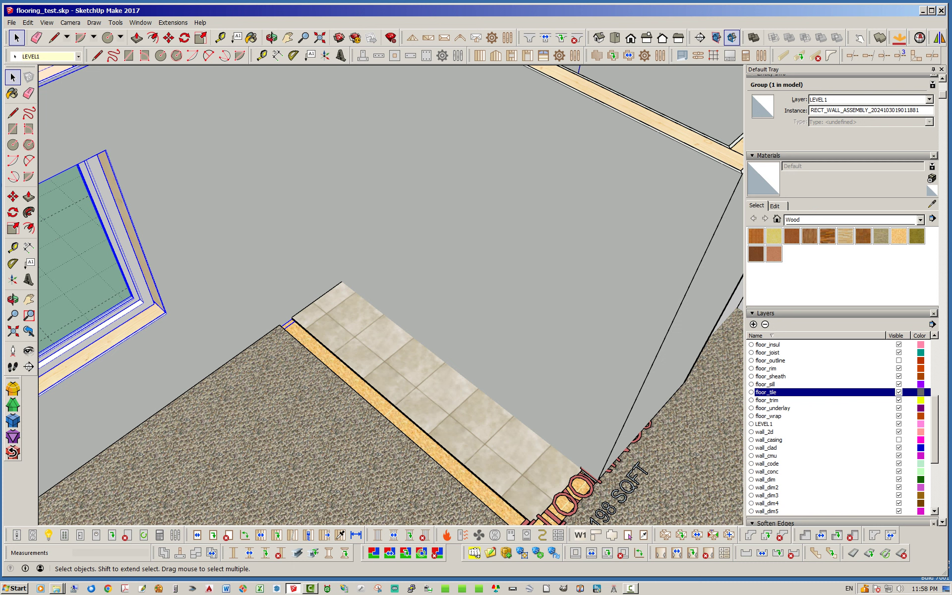
Move the FLOORING4 tile covering's edge by 2' to the inner face of WALL5, ending at the WALL3 corner
{"action": "mouse_move", "coordinate": [397, 298]}
{"action": "middle_mouse_down"}
{"action": "mouse_move", "coordinate": [337, 248]}
{"action": "mouse_move", "coordinate": [295, 315]}
{"action": "mouse_move", "coordinate": [290, 357]}
{"action": "mouse_move", "coordinate": [323, 302]}
{"action": "middle_mouse_up"}
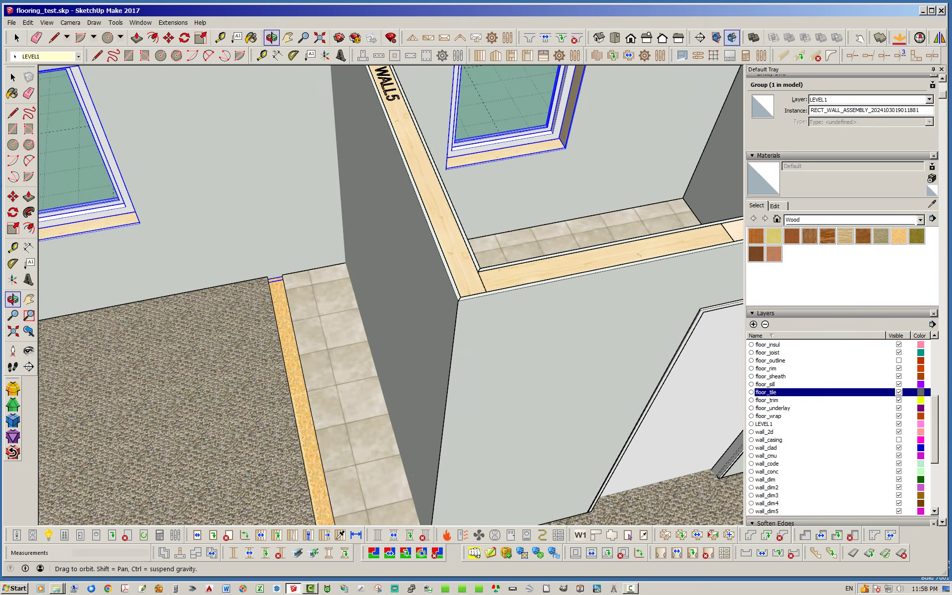
{"action": "middle_click_drag", "start_coordinate": [377, 323], "coordinate": [461, 268]}
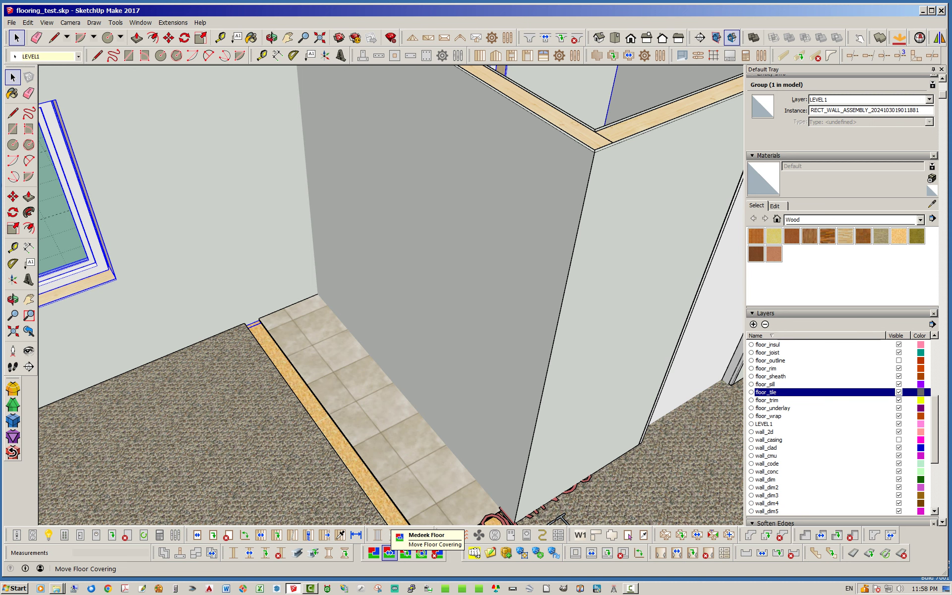
{"action": "left_click", "coordinate": [390, 552]}
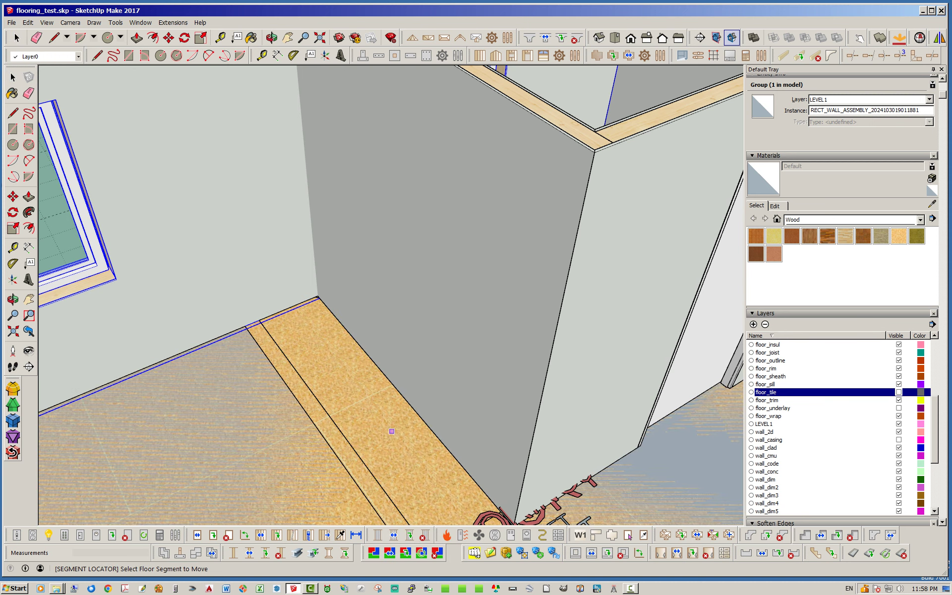
{"action": "middle_click_drag", "start_coordinate": [467, 443], "coordinate": [476, 431]}
{"action": "scroll", "coordinate": [380, 351], "scroll_direction": "down", "scroll_amount": 6}
{"action": "mouse_move", "coordinate": [426, 374]}
{"action": "middle_mouse_down"}
{"action": "mouse_move", "coordinate": [459, 399]}
{"action": "mouse_move", "coordinate": [478, 380]}
{"action": "mouse_move", "coordinate": [409, 397]}
{"action": "mouse_move", "coordinate": [442, 396]}
{"action": "middle_mouse_up"}
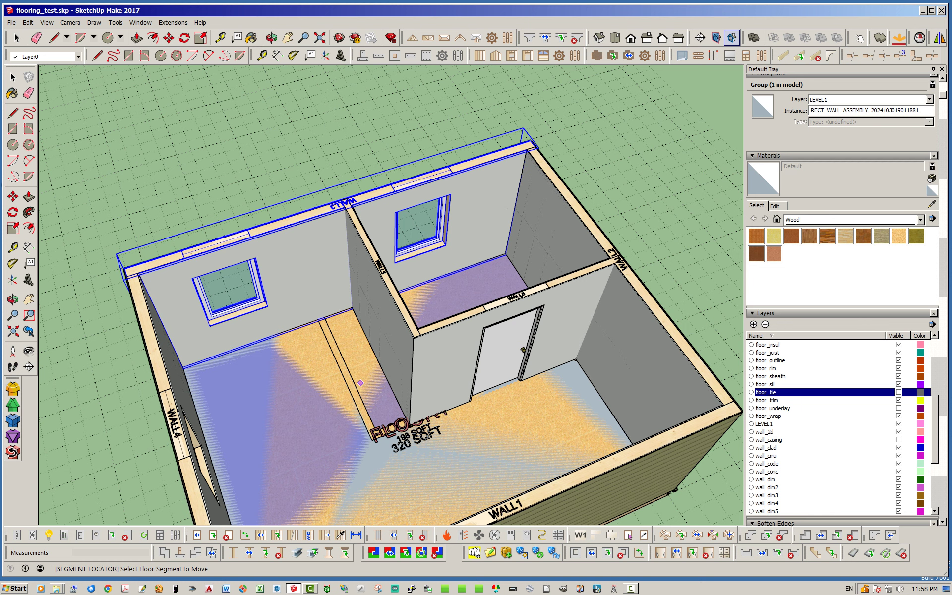
{"action": "middle_click_drag", "start_coordinate": [364, 402], "coordinate": [419, 392]}
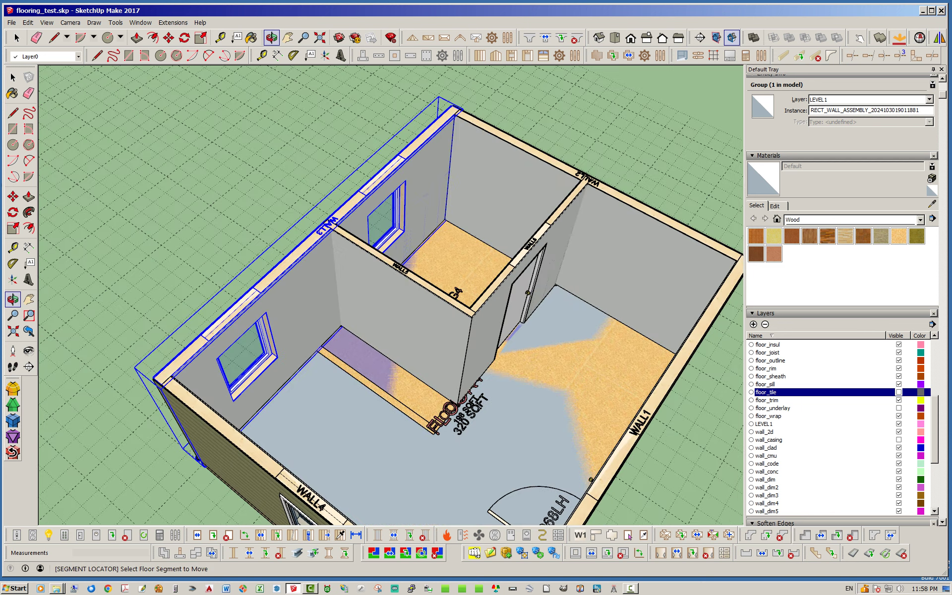
{"action": "scroll", "coordinate": [394, 361], "scroll_direction": "up", "scroll_amount": 5}
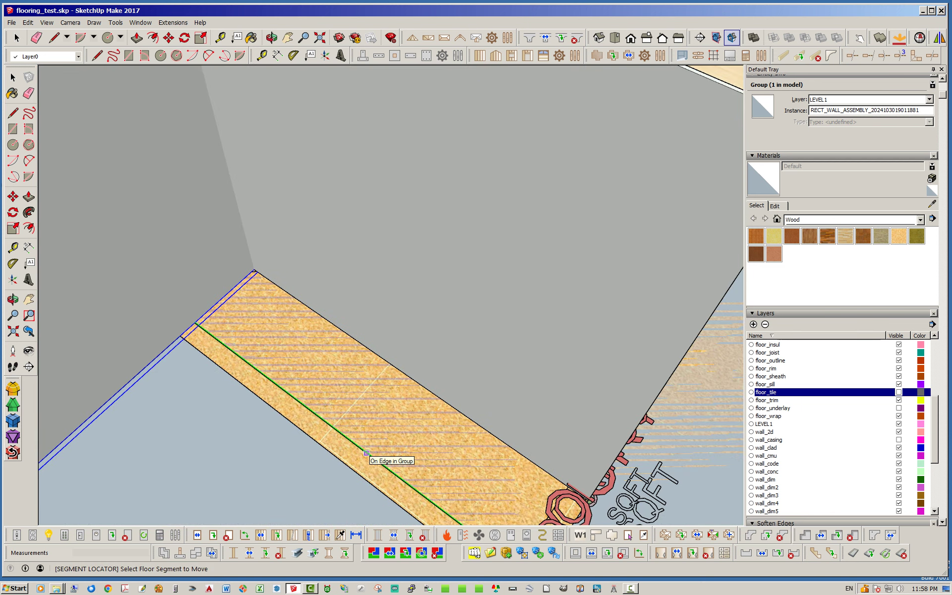
{"action": "left_click", "coordinate": [366, 453]}
{"action": "middle_click_drag", "start_coordinate": [430, 379], "coordinate": [277, 372]}
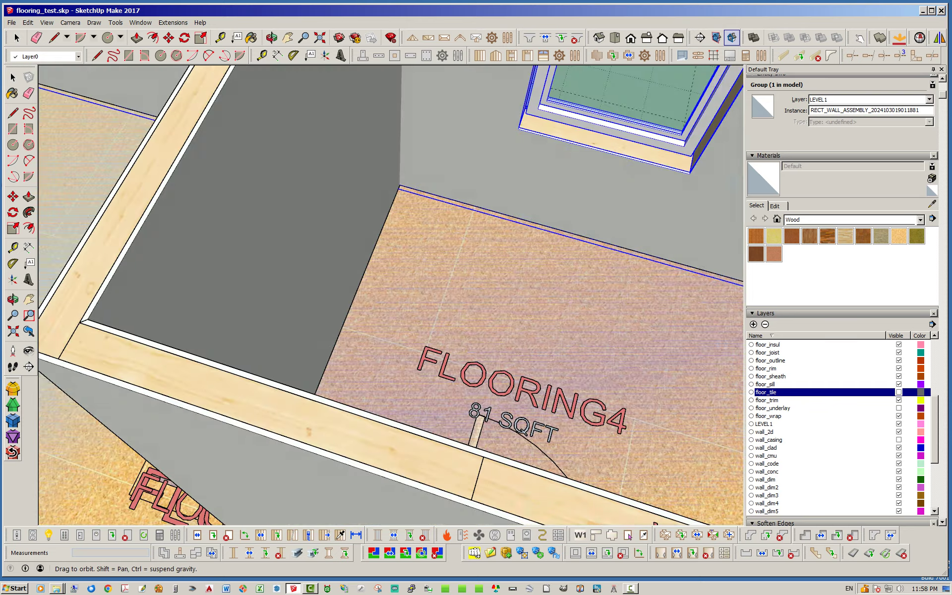
{"action": "middle_click_drag", "start_coordinate": [366, 333], "coordinate": [346, 321]}
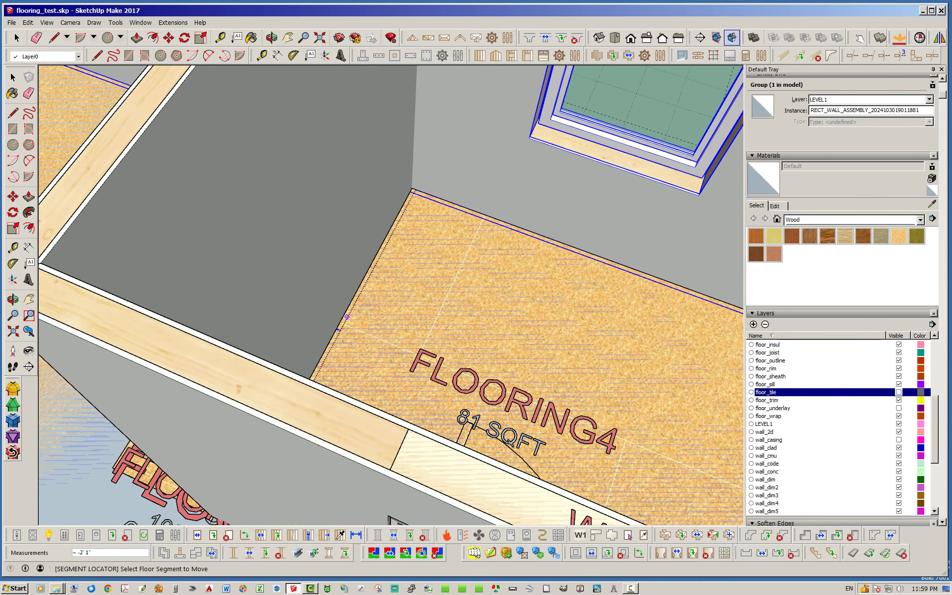
{"action": "scroll", "coordinate": [393, 203], "scroll_direction": "up", "scroll_amount": 4}
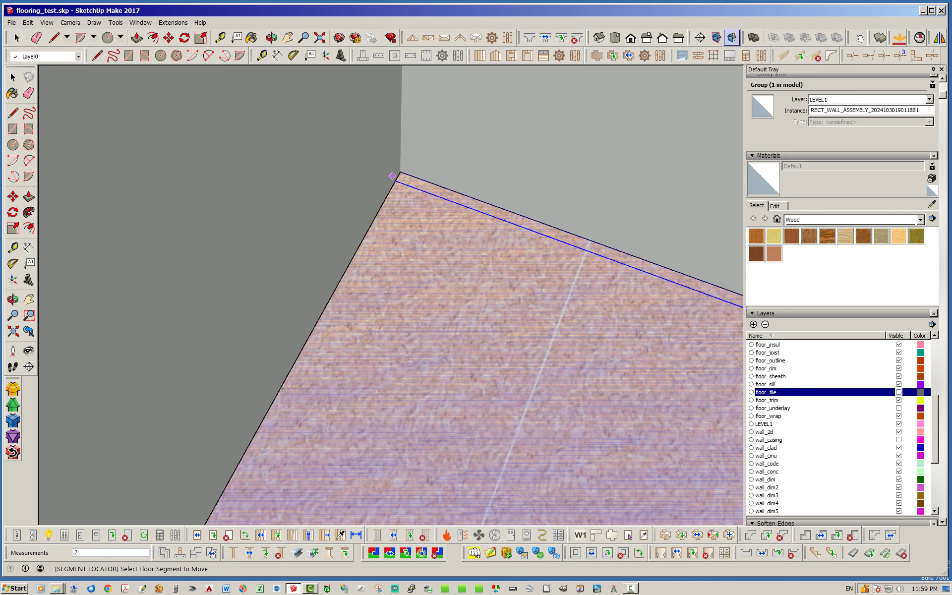
{"action": "left_click", "coordinate": [401, 172]}
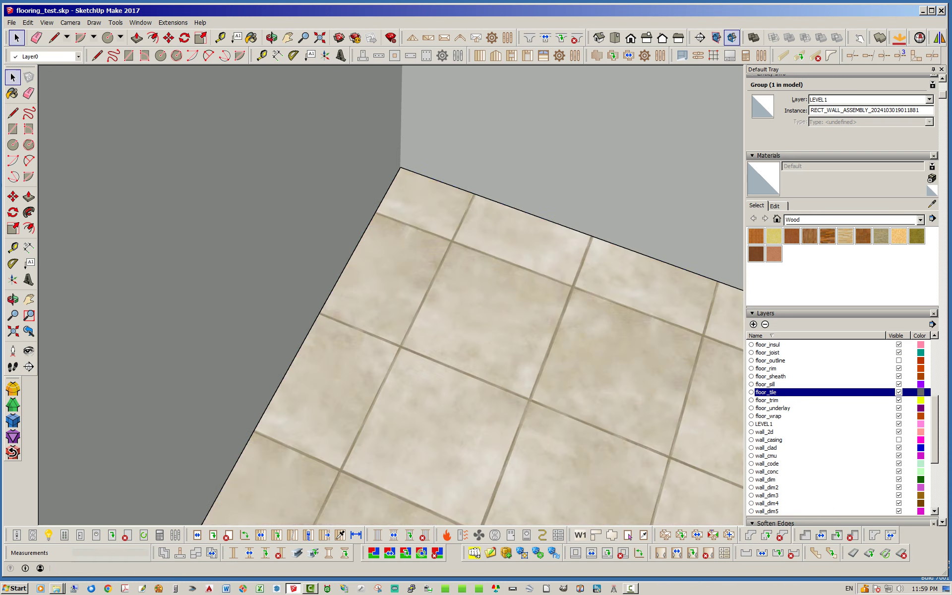
Try to move the carpet covering's edge across the bare strip to the corner of WALL5
{"action": "scroll", "coordinate": [444, 260], "scroll_direction": "down", "scroll_amount": 6}
{"action": "scroll", "coordinate": [473, 265], "scroll_direction": "down", "scroll_amount": 4}
{"action": "mouse_move", "coordinate": [474, 265]}
{"action": "middle_mouse_down"}
{"action": "mouse_move", "coordinate": [580, 243]}
{"action": "mouse_move", "coordinate": [488, 270]}
{"action": "middle_mouse_up"}
{"action": "middle_click_drag", "start_coordinate": [421, 298], "coordinate": [479, 238]}
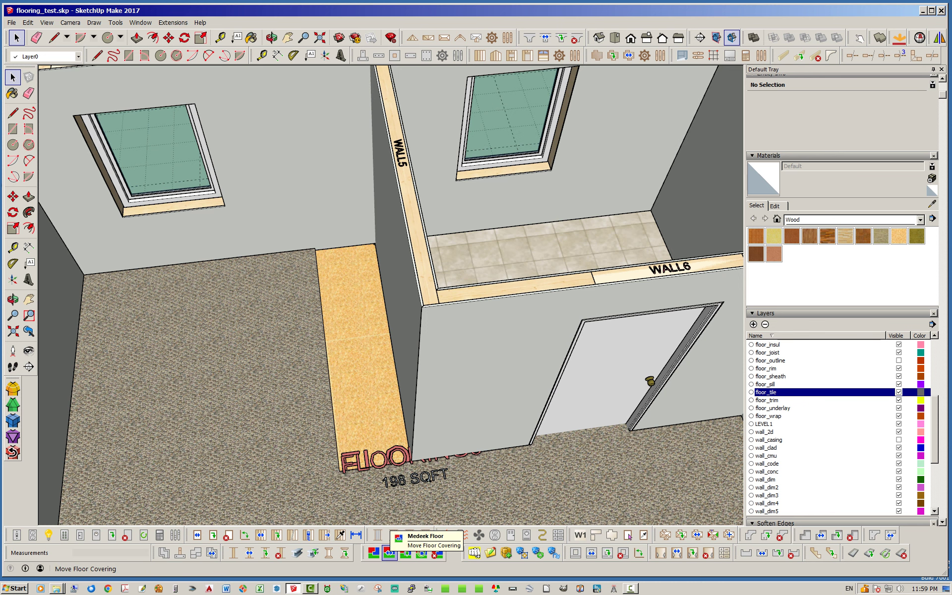
{"action": "left_click", "coordinate": [390, 552]}
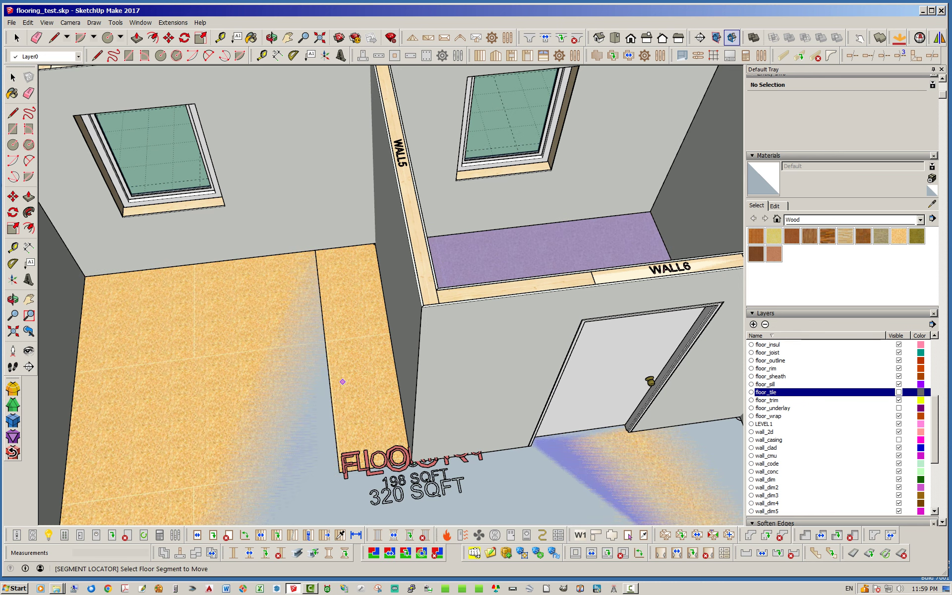
{"action": "middle_click_drag", "start_coordinate": [330, 389], "coordinate": [456, 390]}
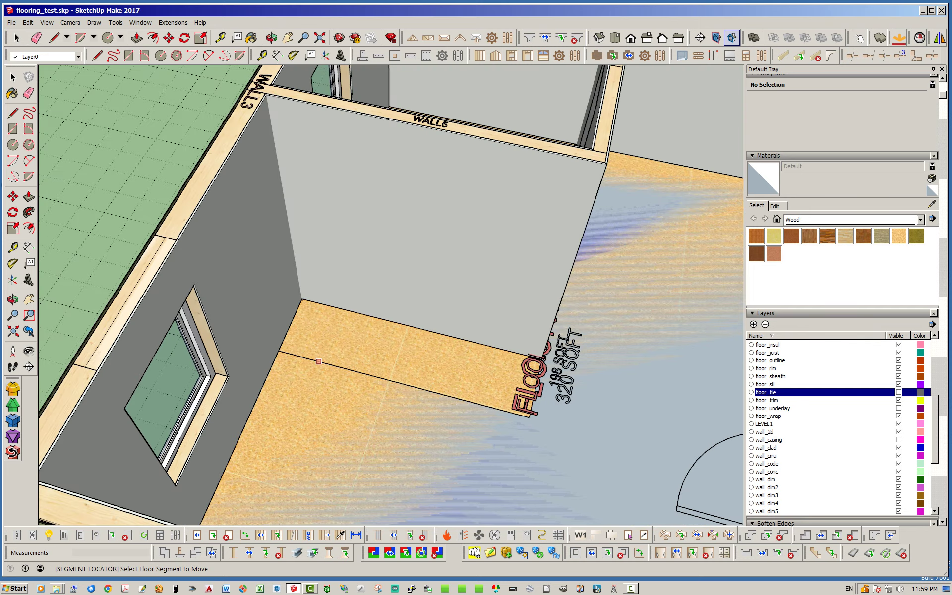
{"action": "mouse_move", "coordinate": [460, 396]}
{"action": "middle_mouse_down"}
{"action": "mouse_move", "coordinate": [389, 397]}
{"action": "mouse_move", "coordinate": [298, 454]}
{"action": "middle_mouse_up"}
{"action": "mouse_move", "coordinate": [255, 427]}
{"action": "middle_mouse_down"}
{"action": "mouse_move", "coordinate": [376, 375]}
{"action": "mouse_move", "coordinate": [364, 391]}
{"action": "middle_mouse_up"}
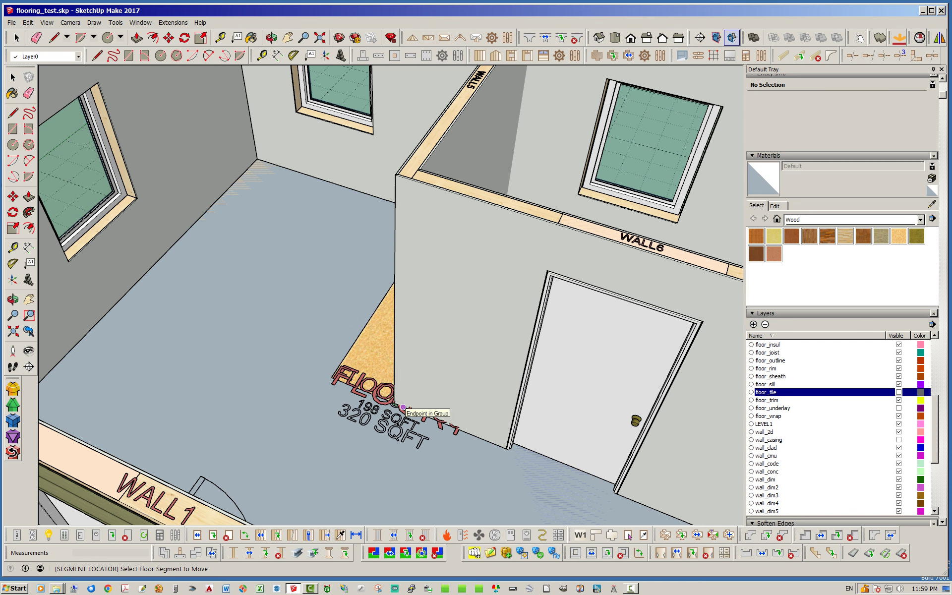
{"action": "middle_click_drag", "start_coordinate": [399, 441], "coordinate": [446, 439]}
{"action": "left_click", "coordinate": [421, 403]}
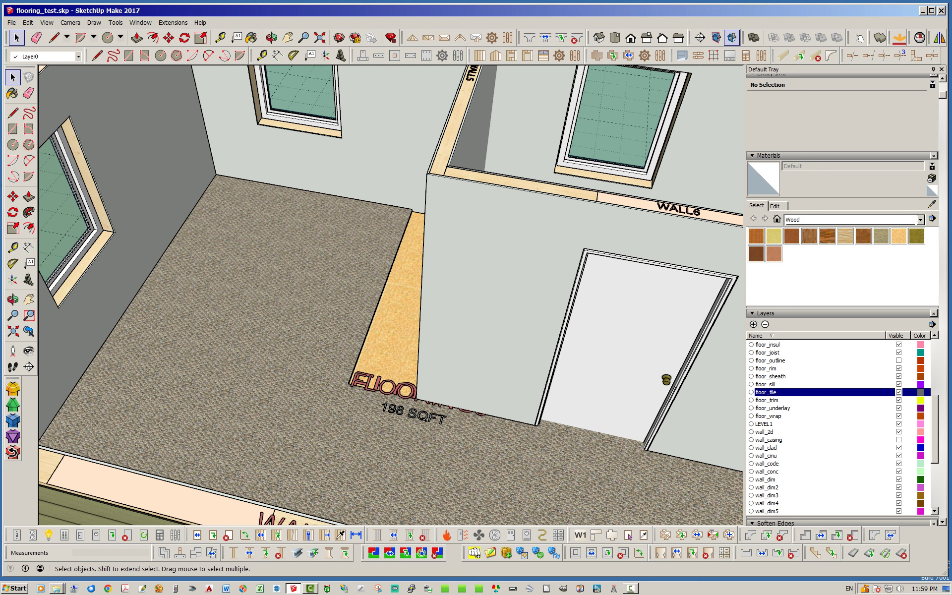
Hide the floor_carpet and floor_underlay layers to expose the loose face lying over the floor sheathing
{"action": "scroll", "coordinate": [838, 426], "scroll_direction": "up", "scroll_amount": 4}
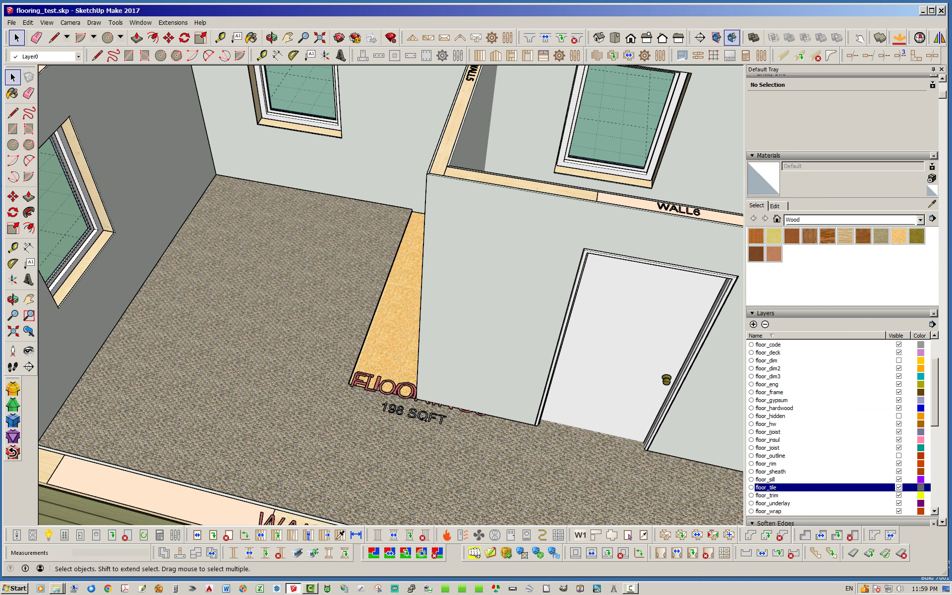
{"action": "scroll", "coordinate": [838, 426], "scroll_direction": "up", "scroll_amount": 2}
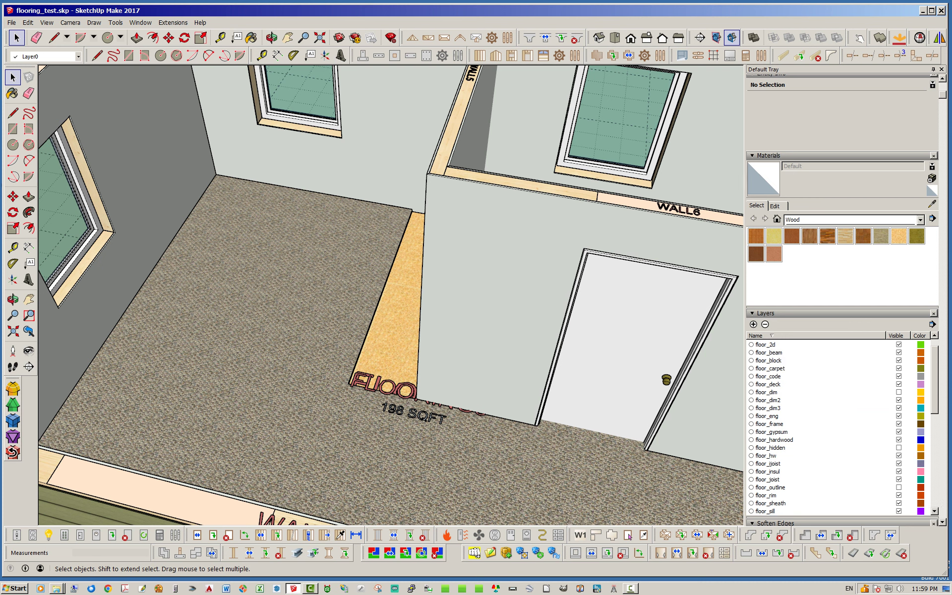
{"action": "left_click", "coordinate": [899, 369]}
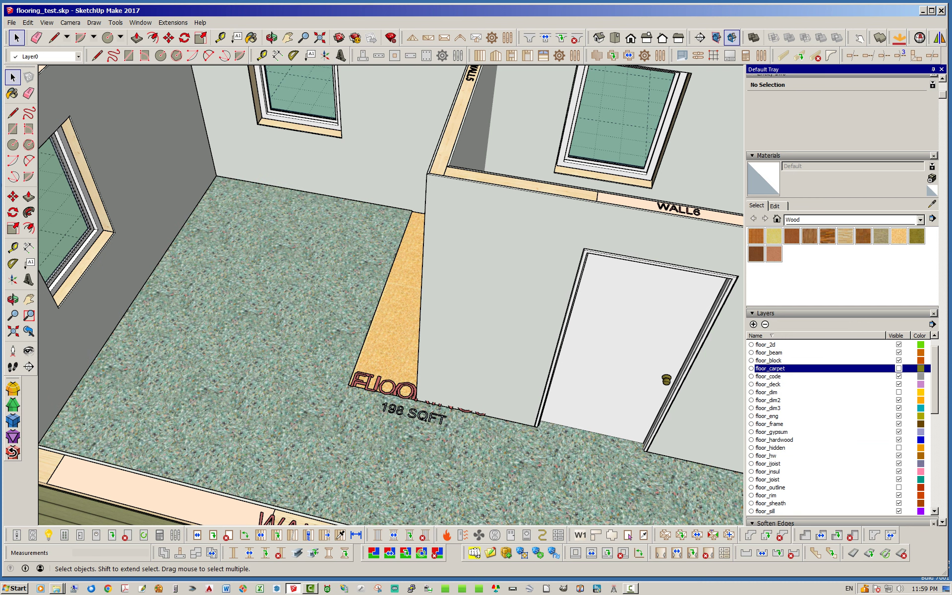
{"action": "scroll", "coordinate": [838, 426], "scroll_direction": "down", "scroll_amount": 3}
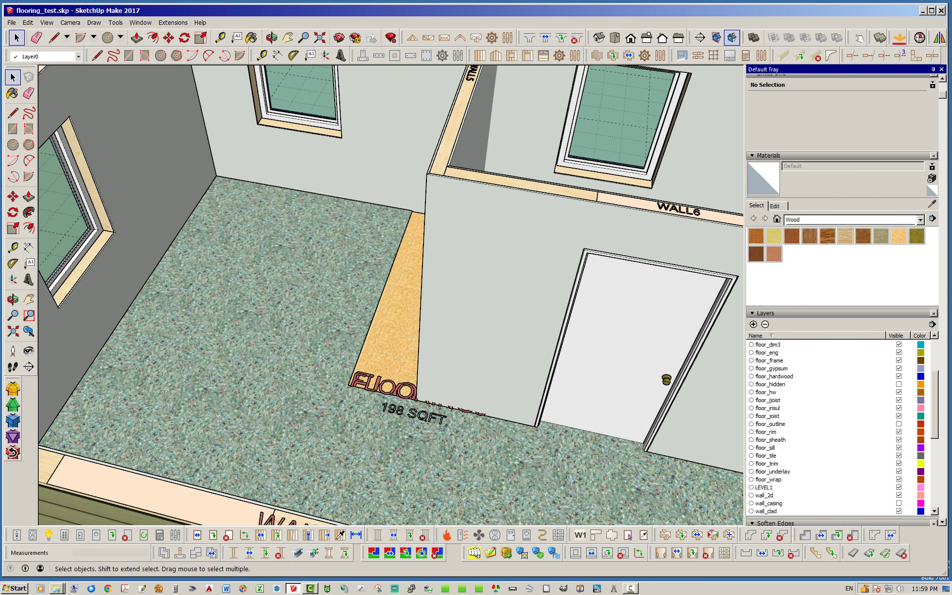
{"action": "left_click", "coordinate": [899, 472]}
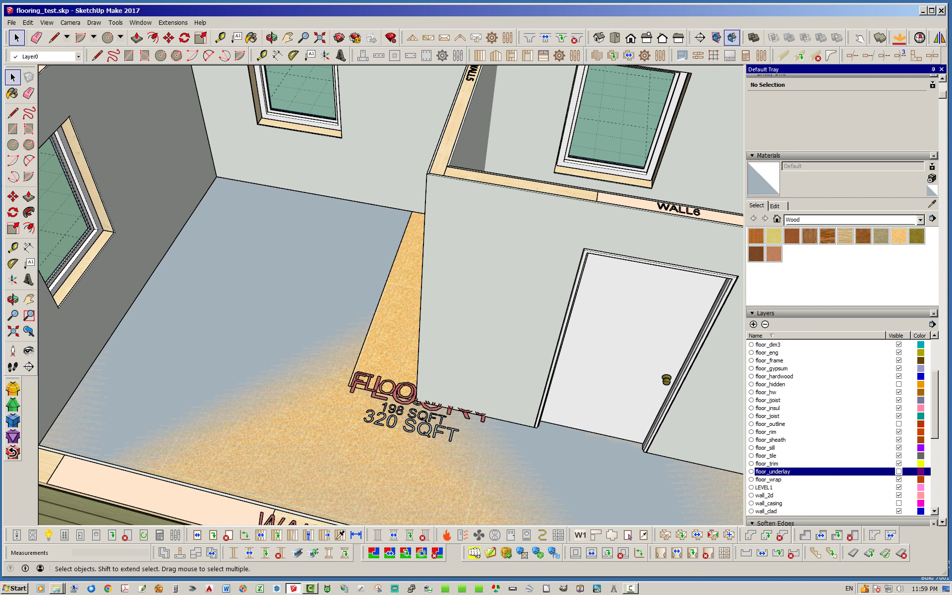
Erase the leftover loose face and its boundary edges from the floor sheathing in the carpeted room
{"action": "left_click", "coordinate": [378, 307]}
{"action": "left_click", "coordinate": [322, 310]}
{"action": "double_click", "coordinate": [358, 326]}
{"action": "right_click", "coordinate": [359, 326]}
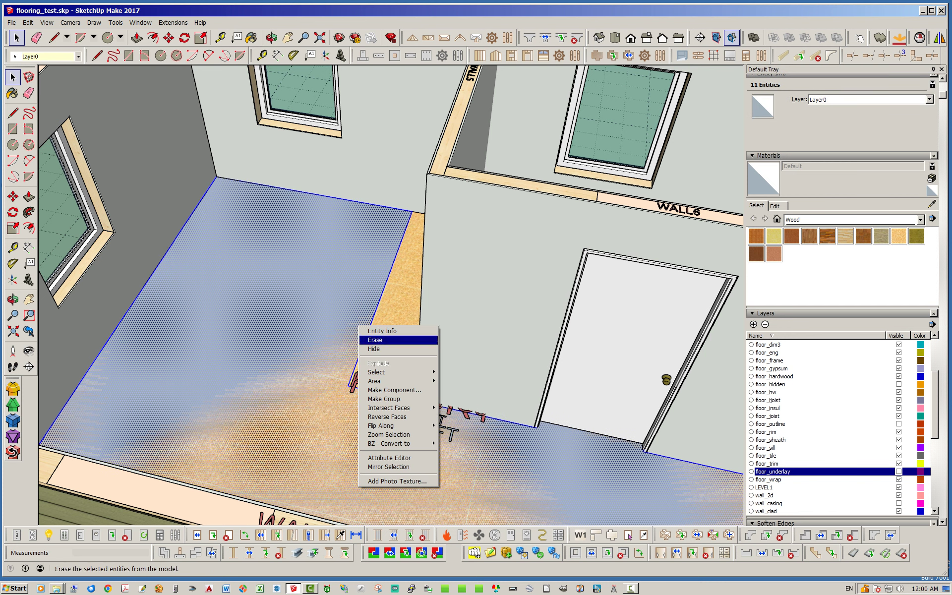
{"action": "left_click", "coordinate": [378, 340]}
{"action": "mouse_move", "coordinate": [380, 347]}
{"action": "middle_mouse_down"}
{"action": "mouse_move", "coordinate": [456, 395]}
{"action": "mouse_move", "coordinate": [441, 384]}
{"action": "middle_mouse_up"}
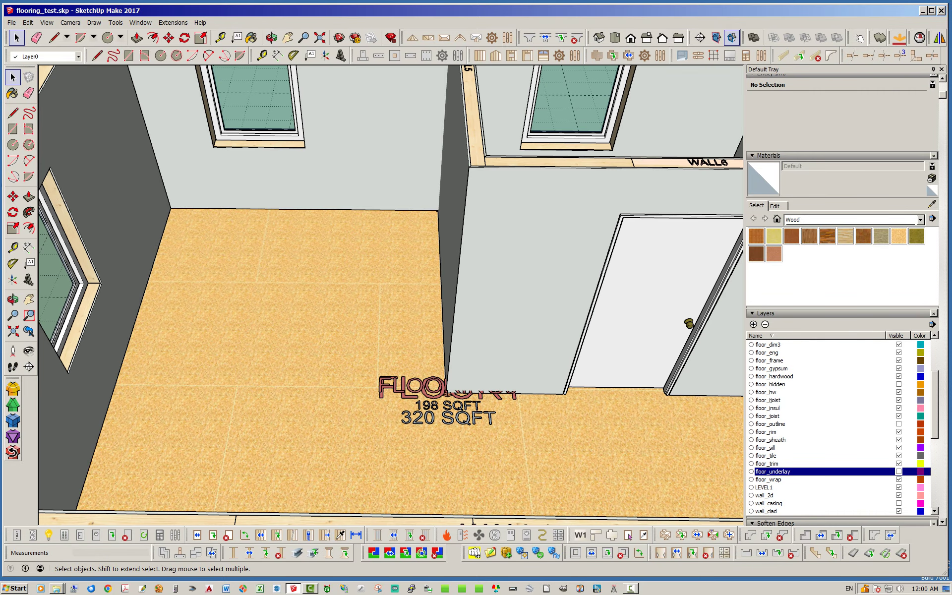
Turn the floor_underlay and floor_carpet layers back on
{"action": "left_click", "coordinate": [899, 472]}
{"action": "left_click_drag", "start_coordinate": [935, 405], "coordinate": [935, 377]}
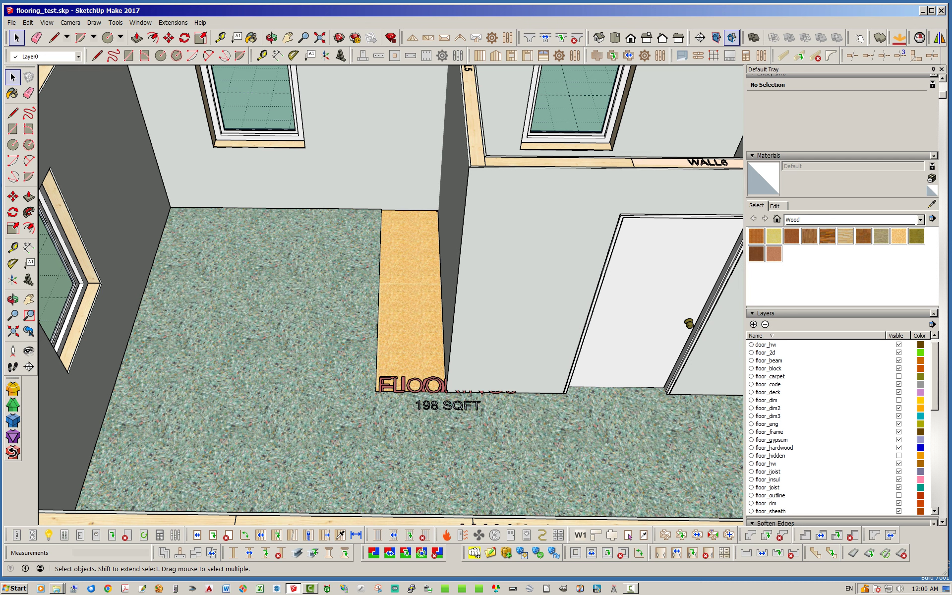
{"action": "left_click", "coordinate": [899, 376]}
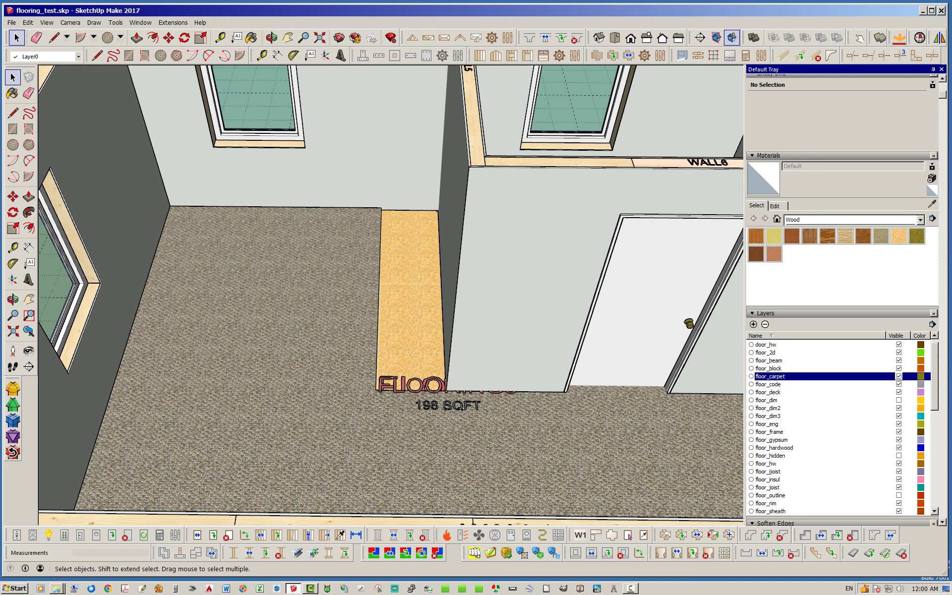
Move the FLOORING3 carpet covering's edge by 2' across the bare strip to the base of WALL5
{"action": "middle_click_drag", "start_coordinate": [421, 343], "coordinate": [374, 328]}
{"action": "scroll", "coordinate": [342, 315], "scroll_direction": "up", "scroll_amount": 3}
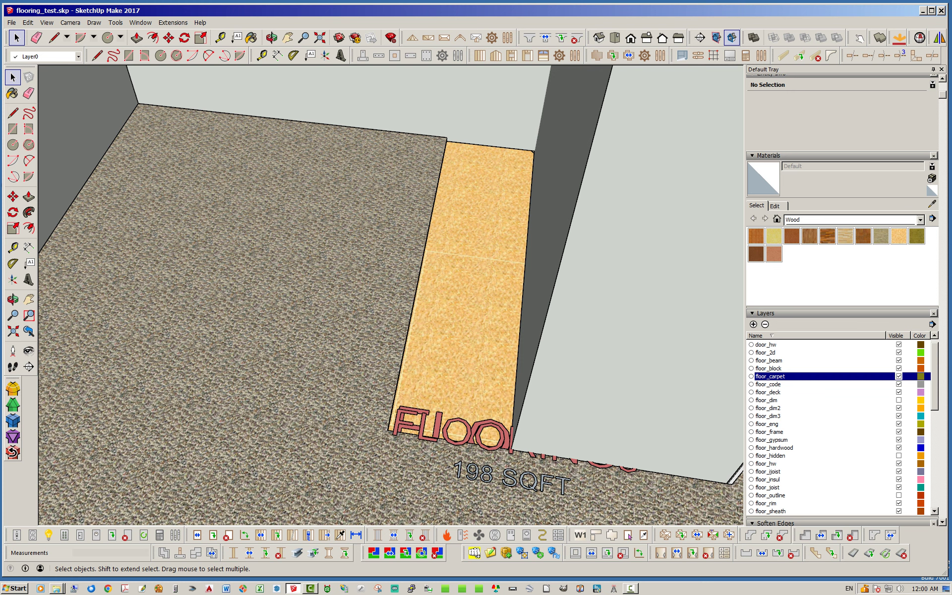
{"action": "middle_click_drag", "start_coordinate": [427, 253], "coordinate": [392, 253]}
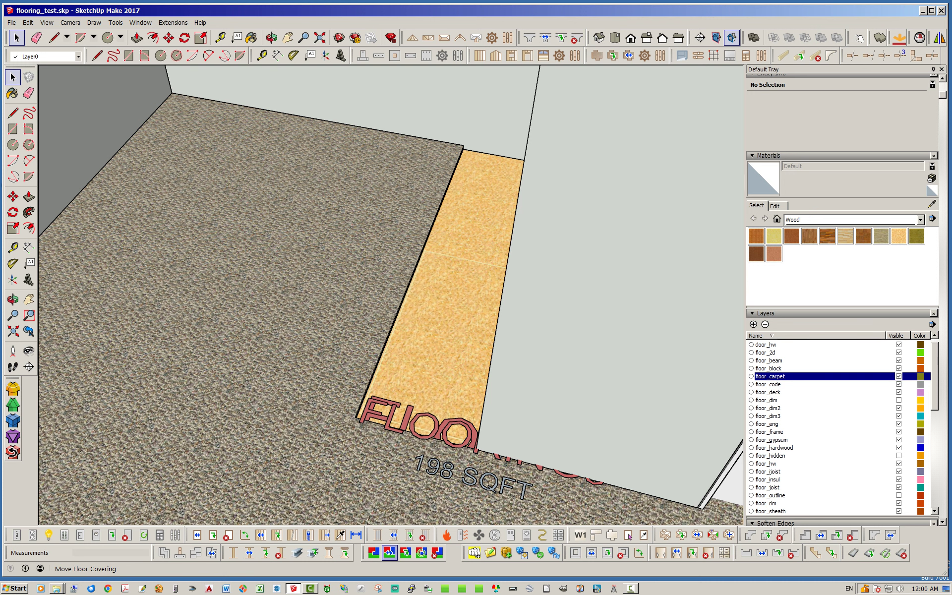
{"action": "left_click", "coordinate": [390, 553]}
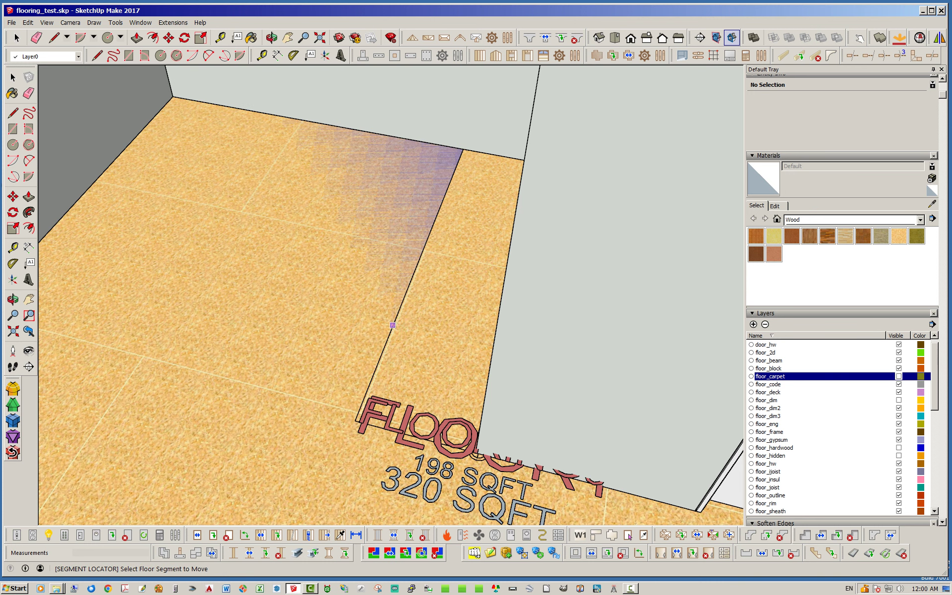
{"action": "left_click", "coordinate": [393, 325]}
{"action": "middle_click_drag", "start_coordinate": [437, 301], "coordinate": [535, 270]}
{"action": "scroll", "coordinate": [535, 268], "scroll_direction": "up", "scroll_amount": 3}
{"action": "scroll", "coordinate": [534, 268], "scroll_direction": "up", "scroll_amount": 2}
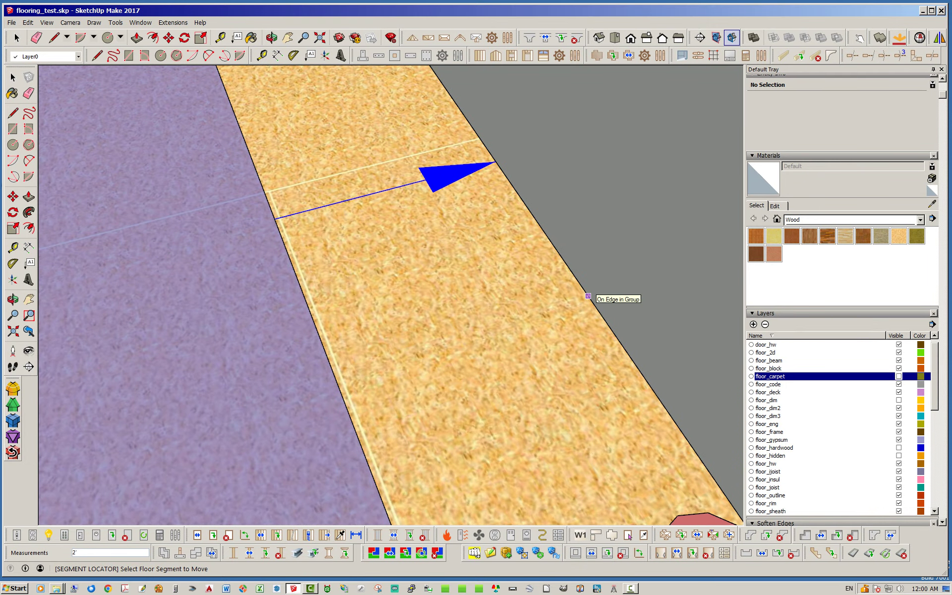
{"action": "left_click", "coordinate": [591, 299]}
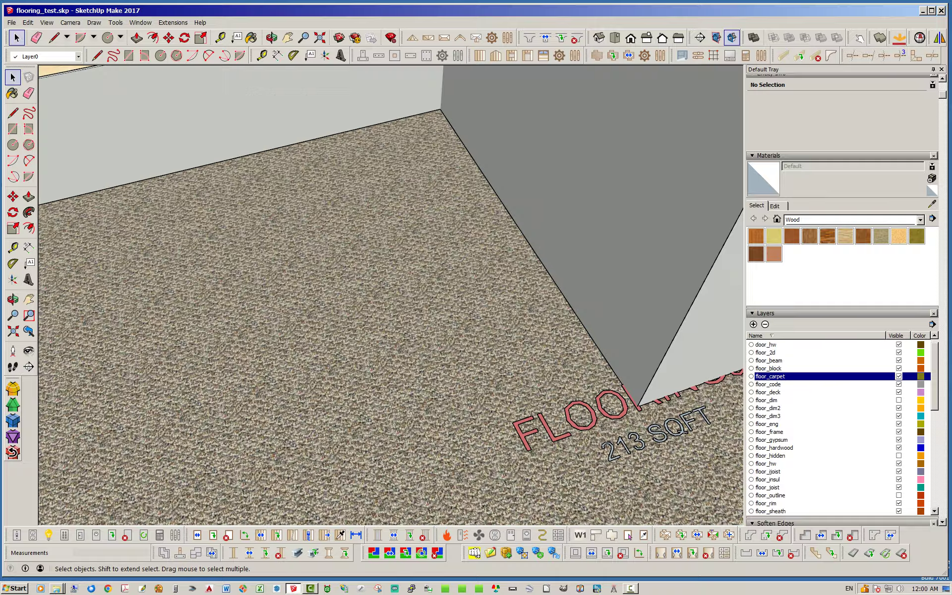
Hide the wall_gypsum layer and examine the carpet edge along the framing in the corner of WALL3 and WALL5
{"action": "scroll", "coordinate": [526, 298], "scroll_direction": "down", "scroll_amount": 5}
{"action": "middle_click_drag", "start_coordinate": [526, 299], "coordinate": [458, 270]}
{"action": "scroll", "coordinate": [474, 305], "scroll_direction": "down", "scroll_amount": 2}
{"action": "scroll", "coordinate": [406, 305], "scroll_direction": "down", "scroll_amount": 3}
{"action": "middle_click_drag", "start_coordinate": [489, 320], "coordinate": [529, 354]}
{"action": "scroll", "coordinate": [479, 342], "scroll_direction": "up", "scroll_amount": 2}
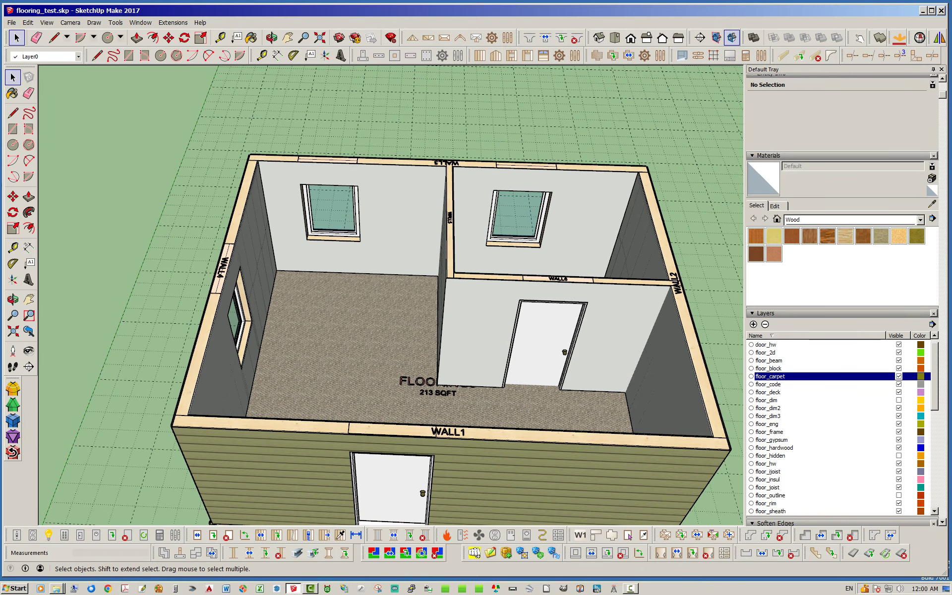
{"action": "scroll", "coordinate": [839, 427], "scroll_direction": "up", "scroll_amount": 1}
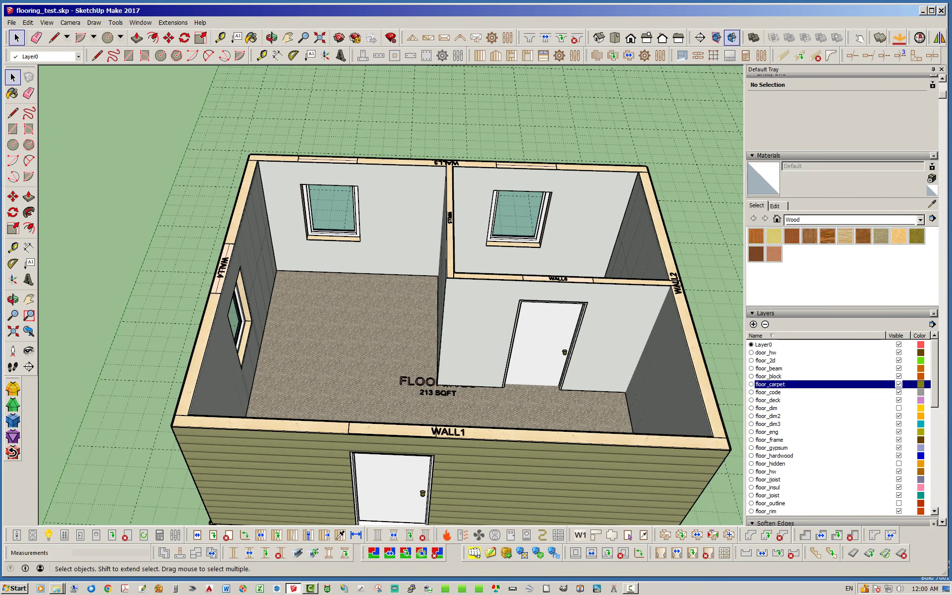
{"action": "scroll", "coordinate": [839, 426], "scroll_direction": "down", "scroll_amount": 2}
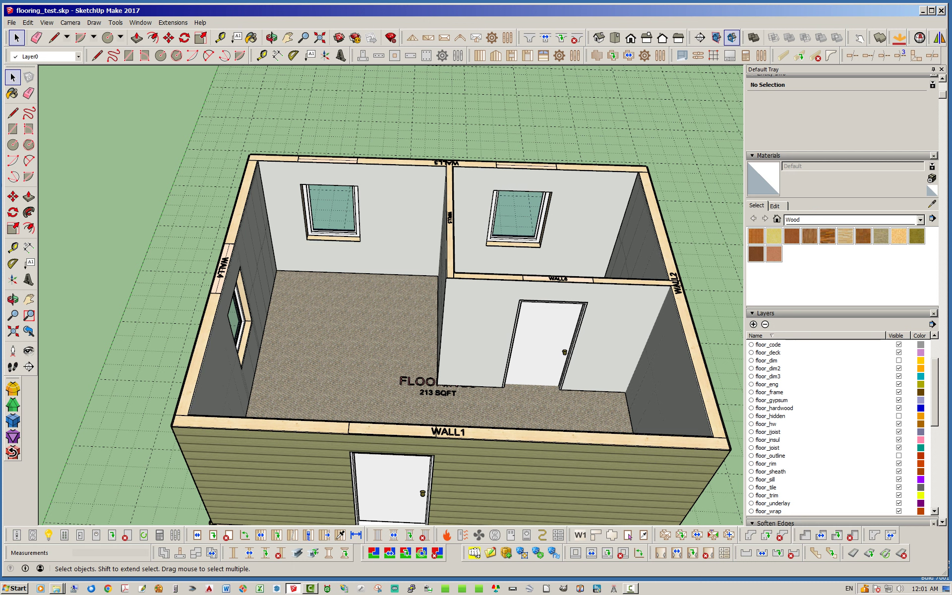
{"action": "scroll", "coordinate": [840, 426], "scroll_direction": "down", "scroll_amount": 8}
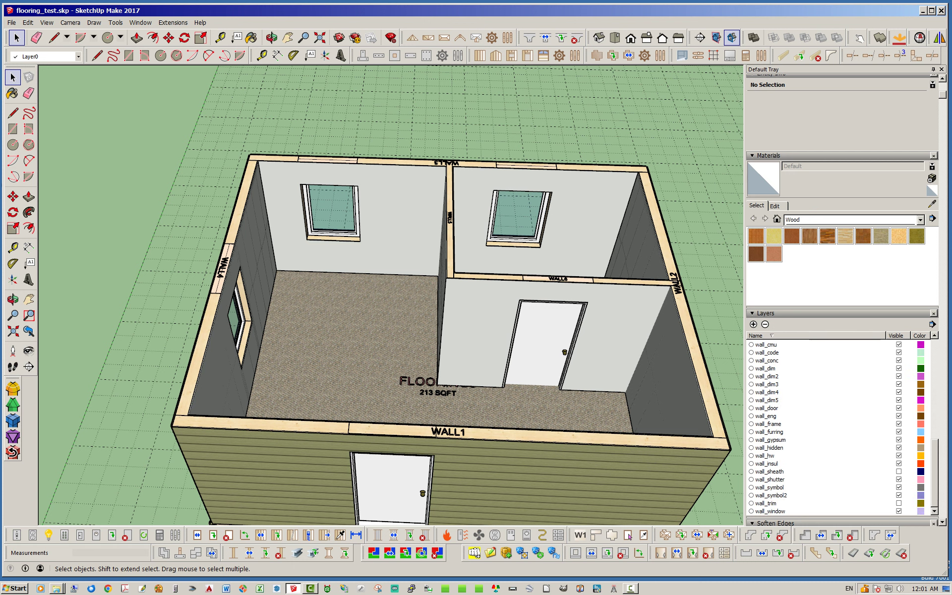
{"action": "left_click", "coordinate": [898, 440]}
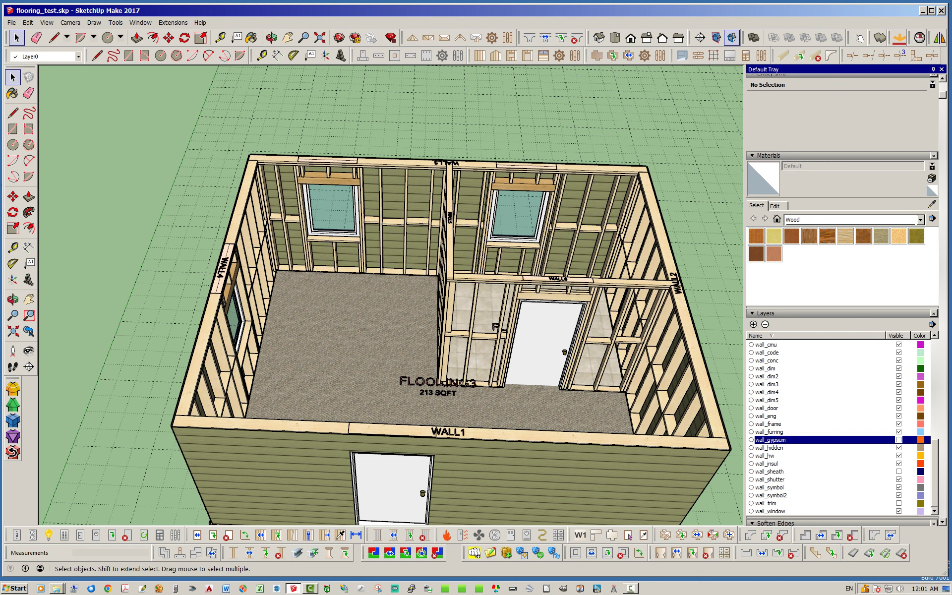
{"action": "scroll", "coordinate": [443, 287], "scroll_direction": "up", "scroll_amount": 10}
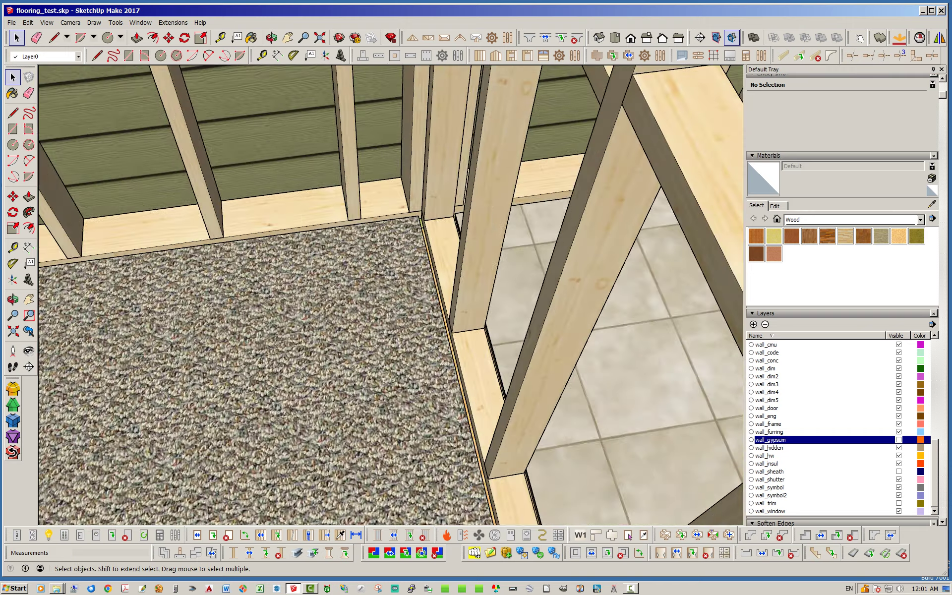
{"action": "middle_click_drag", "start_coordinate": [443, 287], "coordinate": [467, 298]}
{"action": "middle_click_drag", "start_coordinate": [377, 278], "coordinate": [428, 243]}
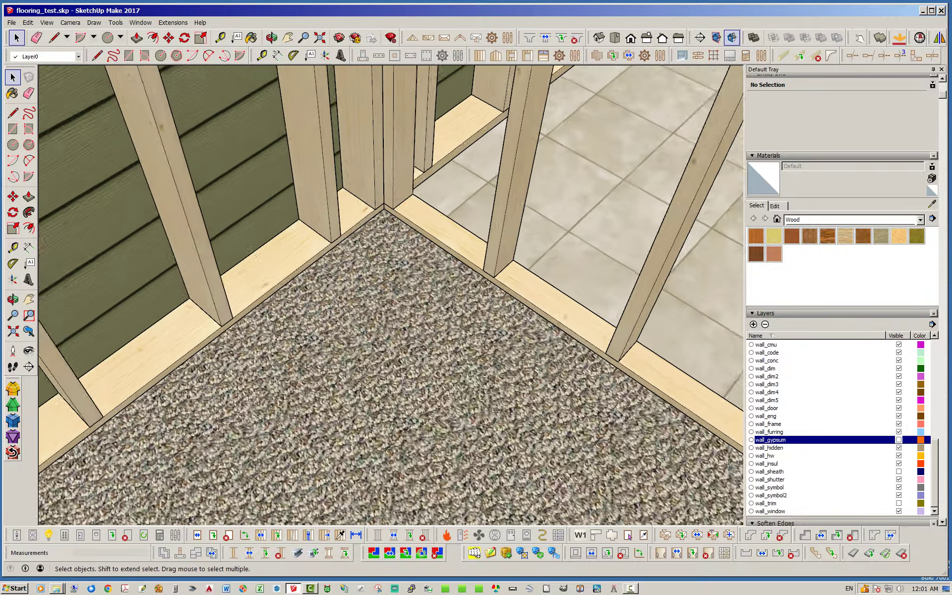
{"action": "scroll", "coordinate": [428, 243], "scroll_direction": "down", "scroll_amount": 8}
Hide the wall_door and door_hw layers to expose the floor coverings in the WALL6 doorway
{"action": "scroll", "coordinate": [639, 288], "scroll_direction": "up", "scroll_amount": 10}
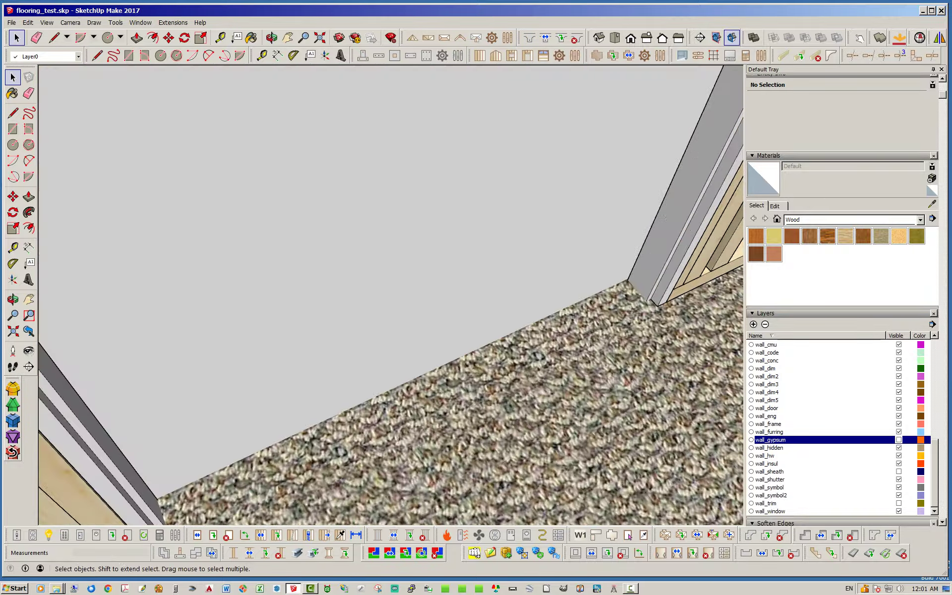
{"action": "middle_click_drag", "start_coordinate": [446, 278], "coordinate": [627, 295]}
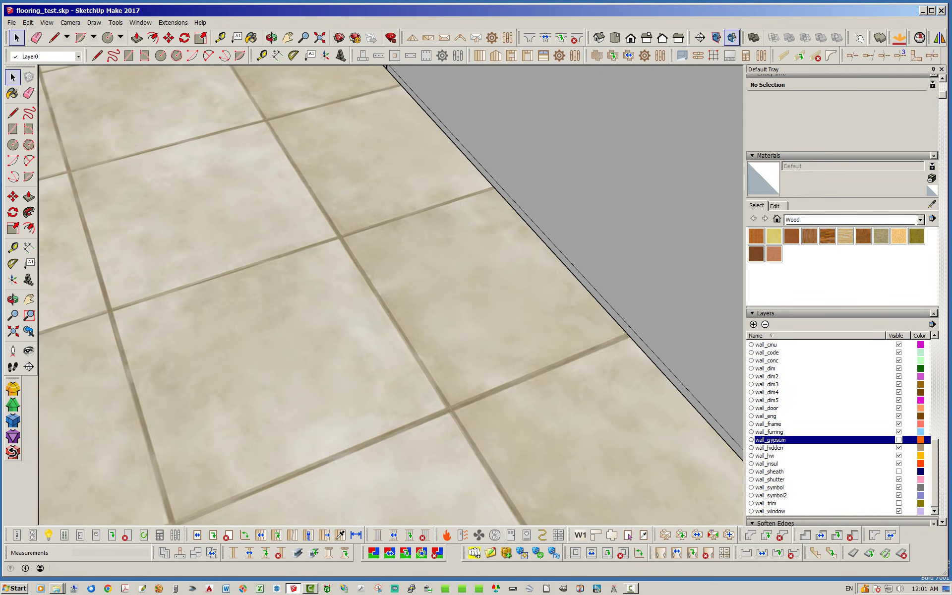
{"action": "scroll", "coordinate": [839, 426], "scroll_direction": "up", "scroll_amount": 6}
{"action": "scroll", "coordinate": [839, 427], "scroll_direction": "up", "scroll_amount": 3}
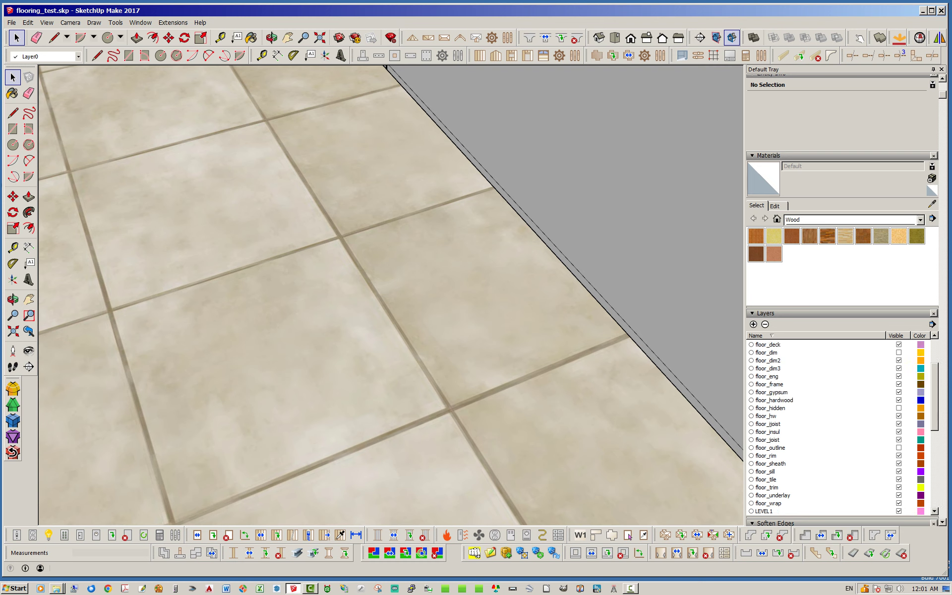
{"action": "scroll", "coordinate": [839, 427], "scroll_direction": "down", "scroll_amount": 5}
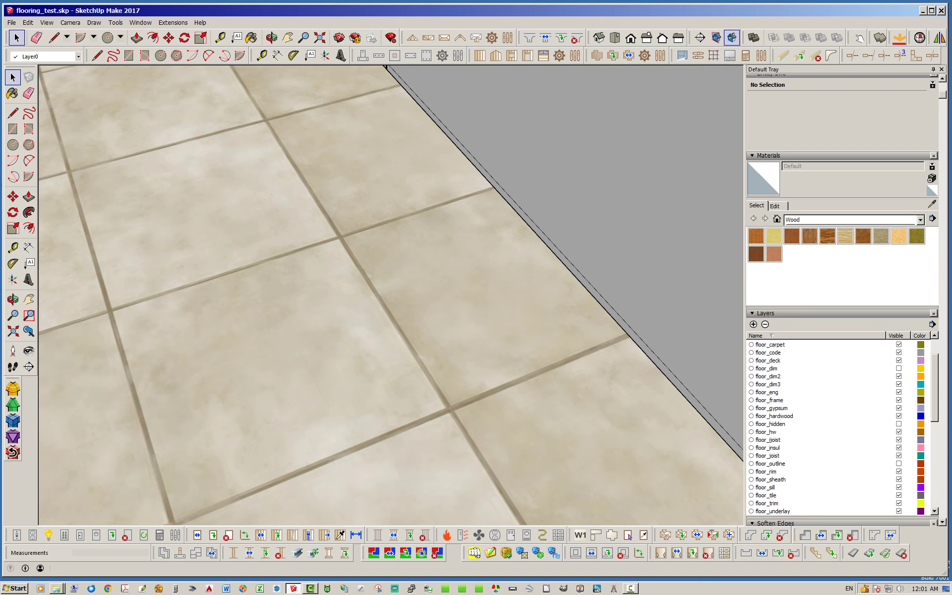
{"action": "scroll", "coordinate": [838, 427], "scroll_direction": "down", "scroll_amount": 3}
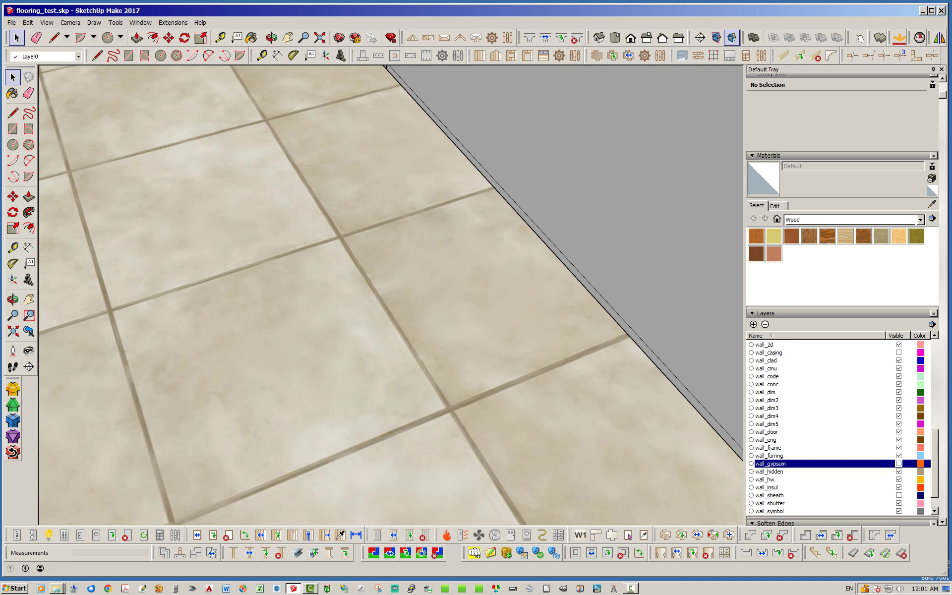
{"action": "left_click", "coordinate": [900, 432]}
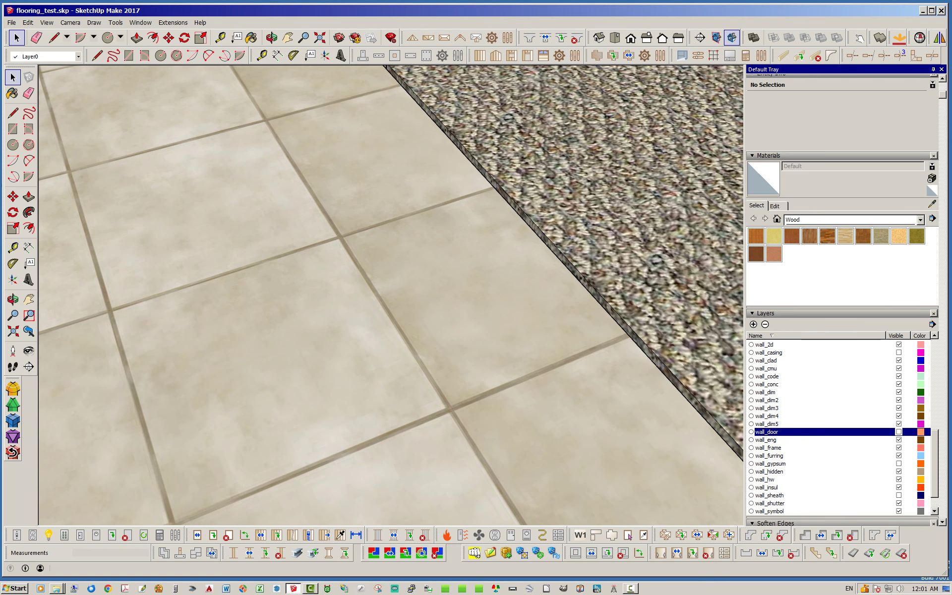
{"action": "left_click_drag", "start_coordinate": [935, 464], "coordinate": [935, 373]}
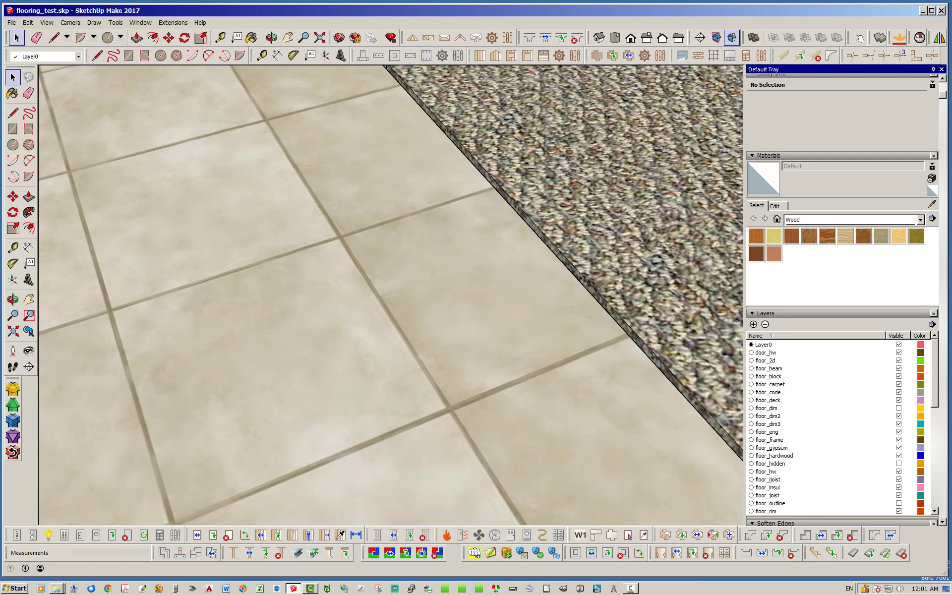
{"action": "left_click", "coordinate": [899, 352]}
Examine how the carpet and tile coverings meet in the WALL6 doorway and around its framing
{"action": "scroll", "coordinate": [839, 426], "scroll_direction": "down", "scroll_amount": 4}
{"action": "middle_click_drag", "start_coordinate": [637, 258], "coordinate": [705, 248]}
{"action": "scroll", "coordinate": [705, 248], "scroll_direction": "down", "scroll_amount": 2}
{"action": "scroll", "coordinate": [571, 310], "scroll_direction": "down", "scroll_amount": 3}
{"action": "middle_click_drag", "start_coordinate": [526, 277], "coordinate": [570, 267]}
{"action": "scroll", "coordinate": [457, 195], "scroll_direction": "up", "scroll_amount": 5}
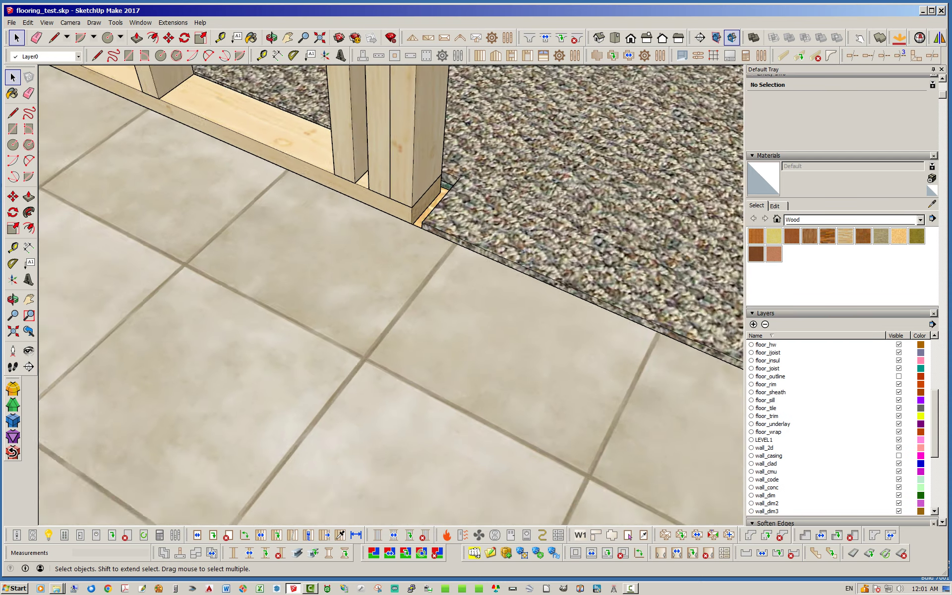
{"action": "middle_click_drag", "start_coordinate": [462, 263], "coordinate": [171, 307]}
{"action": "scroll", "coordinate": [427, 290], "scroll_direction": "down", "scroll_amount": 5}
{"action": "scroll", "coordinate": [367, 278], "scroll_direction": "up", "scroll_amount": 6}
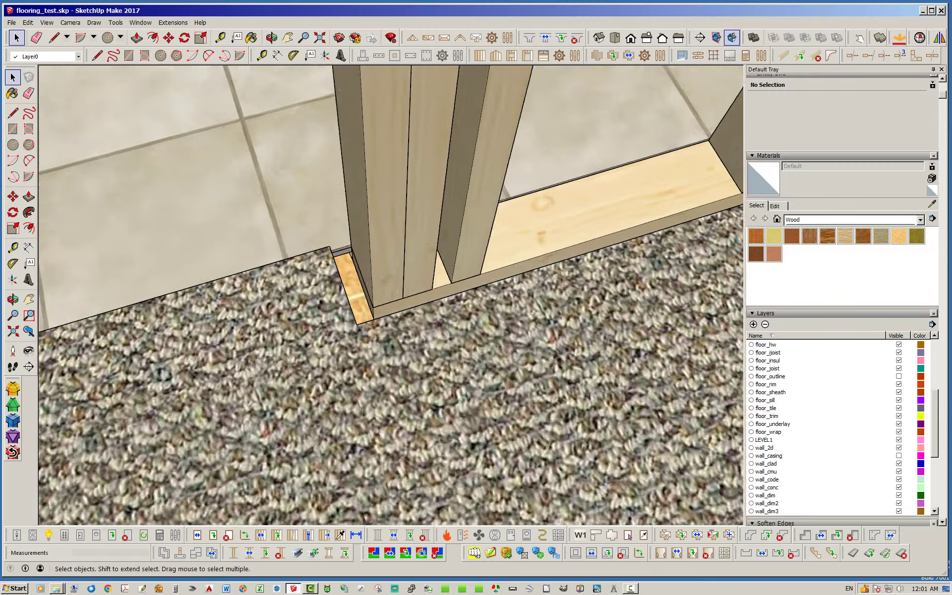
{"action": "scroll", "coordinate": [382, 273], "scroll_direction": "down", "scroll_amount": 3}
{"action": "scroll", "coordinate": [399, 272], "scroll_direction": "down", "scroll_amount": 7}
{"action": "mouse_move", "coordinate": [399, 272]}
{"action": "middle_mouse_down"}
{"action": "mouse_move", "coordinate": [449, 198]}
{"action": "mouse_move", "coordinate": [449, 278]}
{"action": "mouse_move", "coordinate": [419, 305]}
{"action": "mouse_move", "coordinate": [394, 256]}
{"action": "middle_mouse_up"}
{"action": "scroll", "coordinate": [452, 208], "scroll_direction": "down", "scroll_amount": 3}
{"action": "scroll", "coordinate": [162, 231], "scroll_direction": "up", "scroll_amount": 4}
{"action": "scroll", "coordinate": [332, 248], "scroll_direction": "down", "scroll_amount": 4}
{"action": "middle_click_drag", "start_coordinate": [332, 248], "coordinate": [278, 205]}
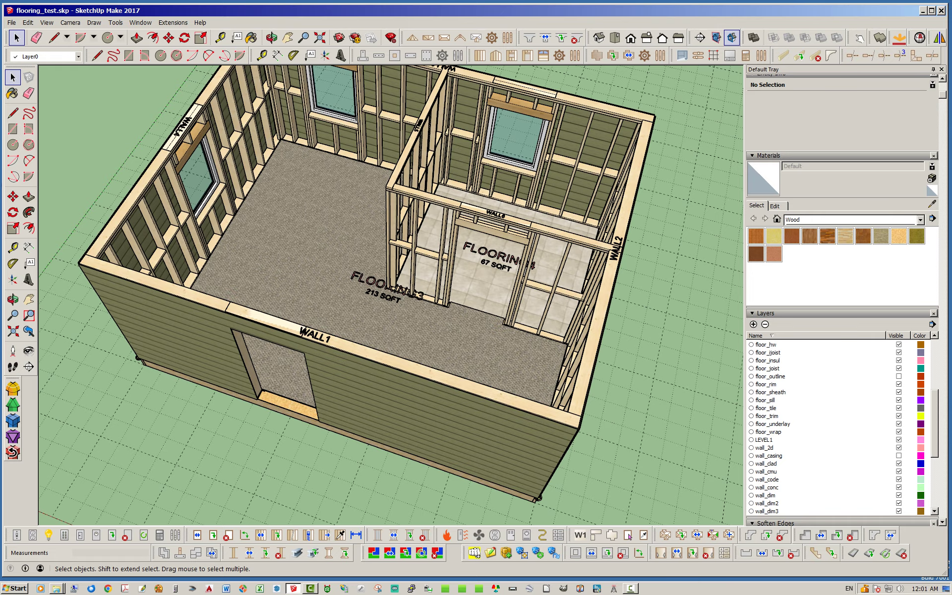
{"action": "scroll", "coordinate": [431, 215], "scroll_direction": "up", "scroll_amount": 5}
{"action": "middle_click_drag", "start_coordinate": [437, 243], "coordinate": [449, 211]}
{"action": "scroll", "coordinate": [488, 345], "scroll_direction": "down", "scroll_amount": 2}
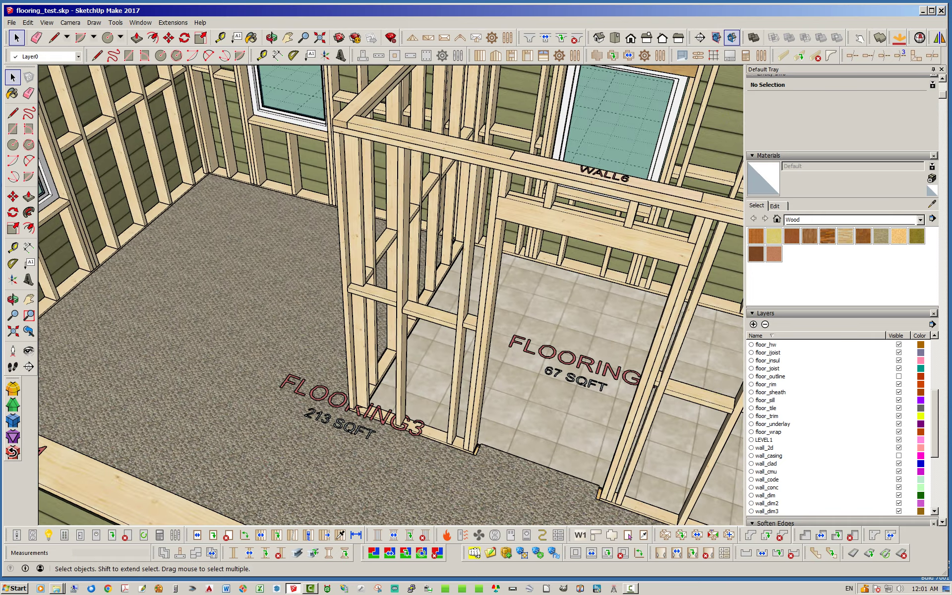
Change the FLOORING4 covering's type from tile to Hardwood with the Default Hardwood material and update it
{"action": "left_click", "coordinate": [405, 553]}
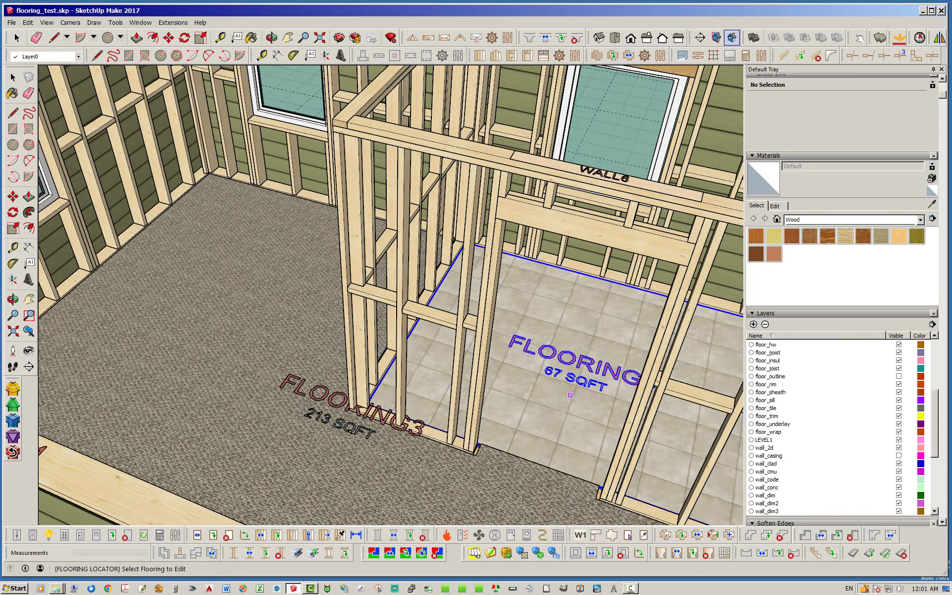
{"action": "left_click", "coordinate": [548, 405]}
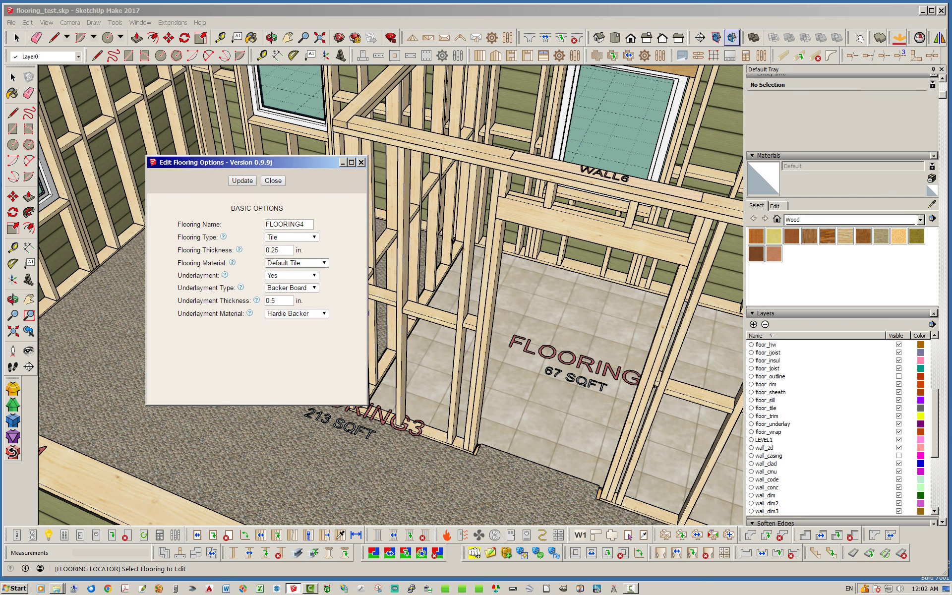
{"action": "left_click", "coordinate": [297, 263]}
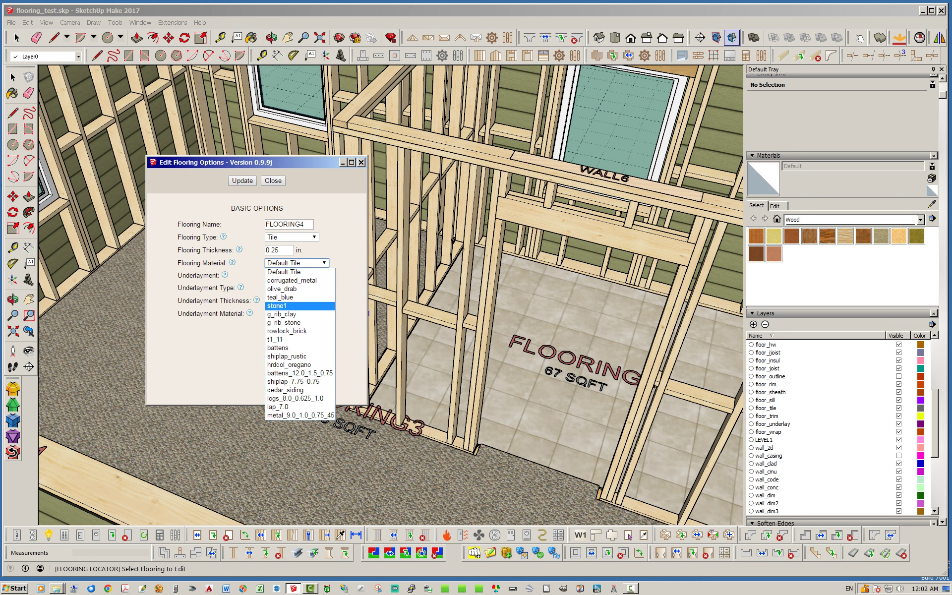
{"action": "left_click", "coordinate": [287, 272]}
{"action": "left_click", "coordinate": [296, 237]}
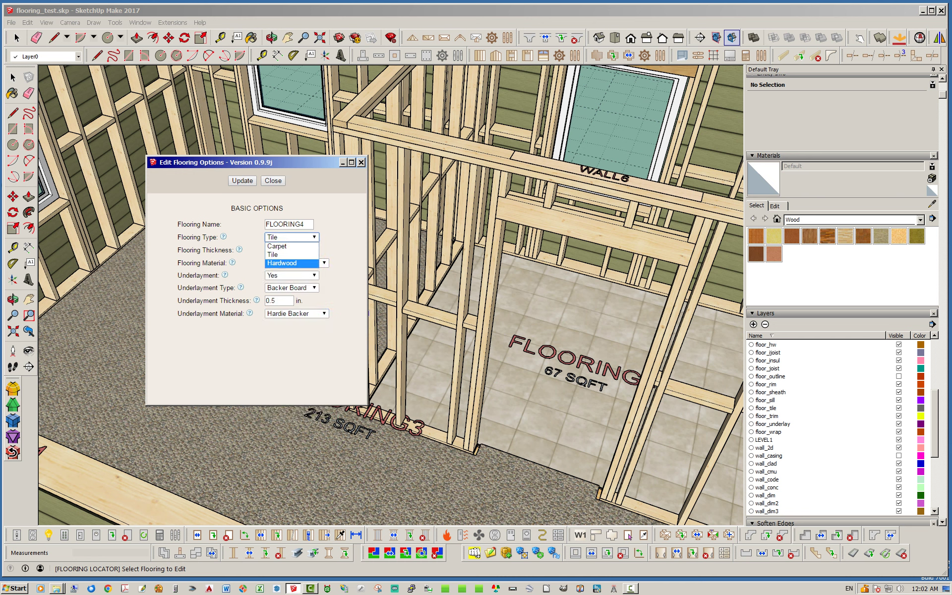
{"action": "left_click", "coordinate": [282, 263]}
{"action": "left_click", "coordinate": [242, 181]}
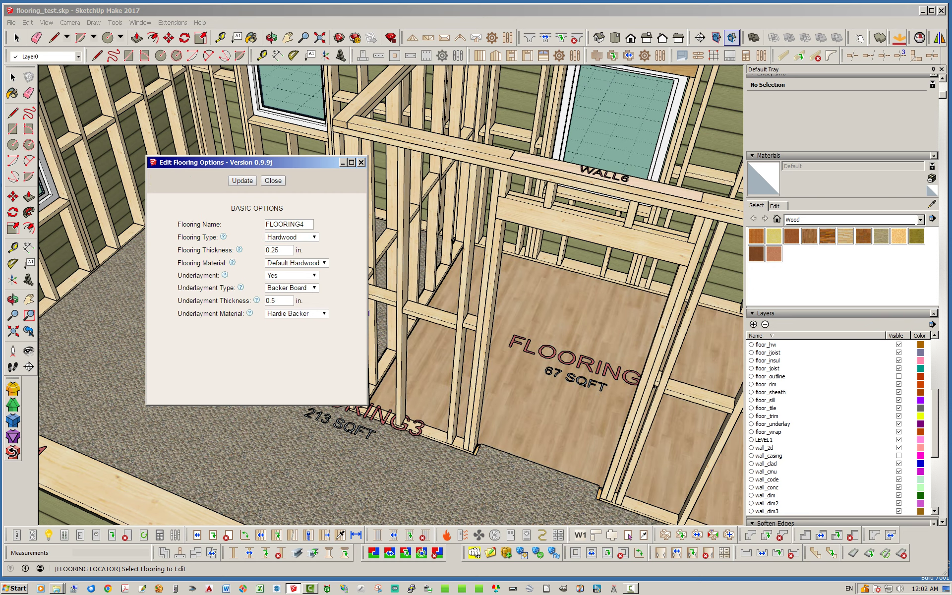
{"action": "left_click", "coordinate": [273, 181]}
{"action": "key", "text": "space"}
Examine the hardwood covering and its junction with the carpet at the WALL6 doorway, including the whole building
{"action": "middle_click_drag", "start_coordinate": [447, 450], "coordinate": [571, 443]}
{"action": "scroll", "coordinate": [303, 339], "scroll_direction": "down", "scroll_amount": 5}
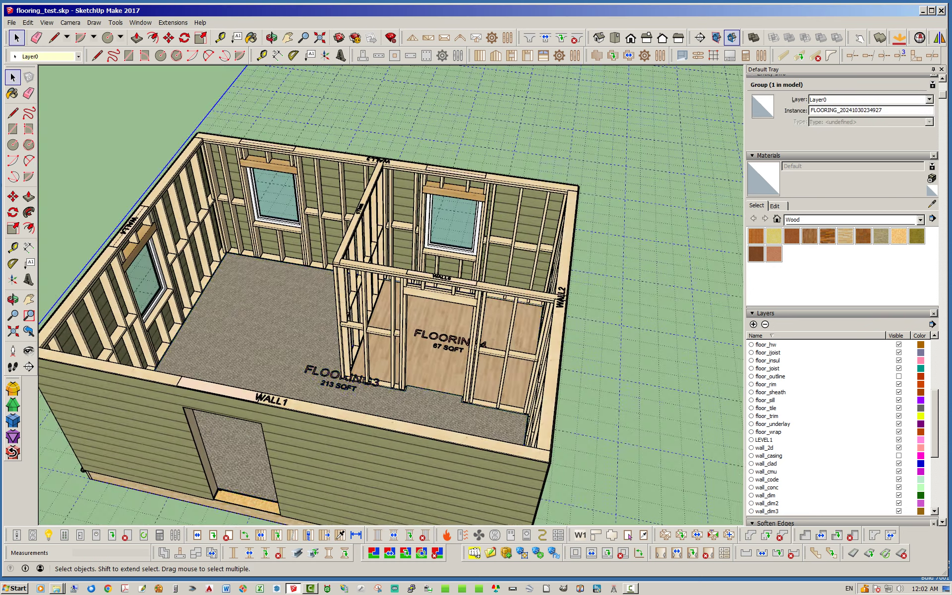
{"action": "scroll", "coordinate": [414, 381], "scroll_direction": "up", "scroll_amount": 10}
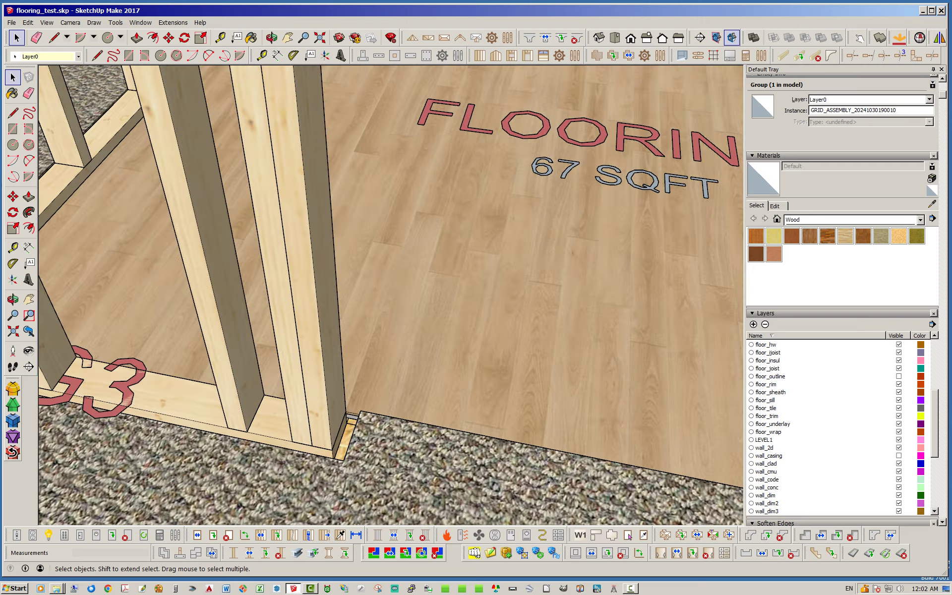
{"action": "scroll", "coordinate": [413, 382], "scroll_direction": "down", "scroll_amount": 6}
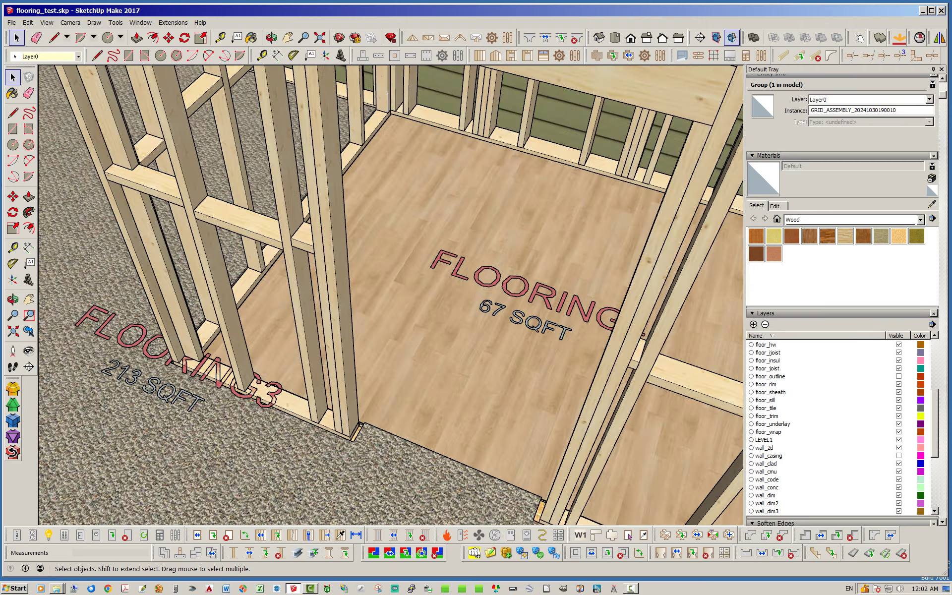
{"action": "scroll", "coordinate": [413, 382], "scroll_direction": "down", "scroll_amount": 6}
{"action": "middle_click_drag", "start_coordinate": [413, 381], "coordinate": [521, 365]}
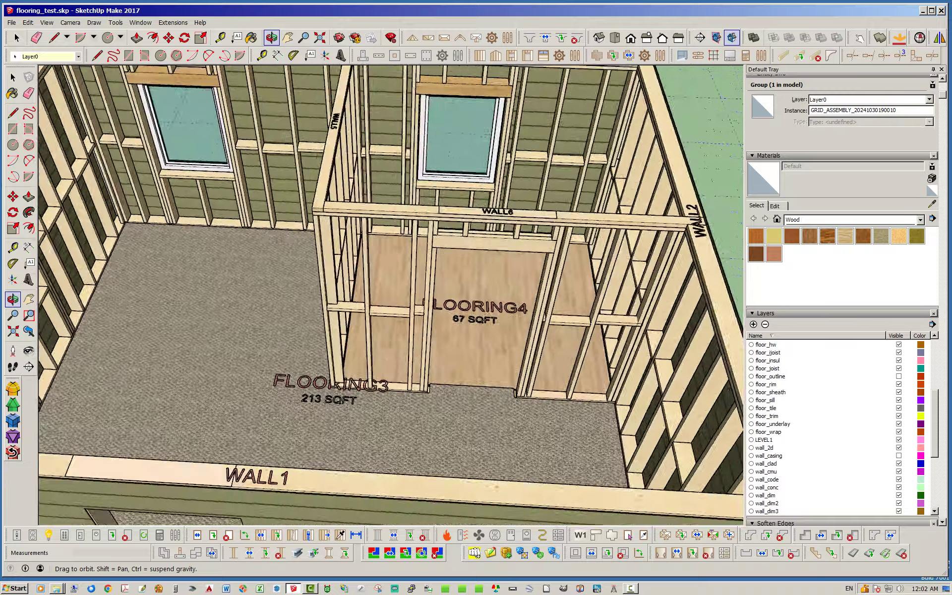
{"action": "scroll", "coordinate": [521, 364], "scroll_direction": "down", "scroll_amount": 10}
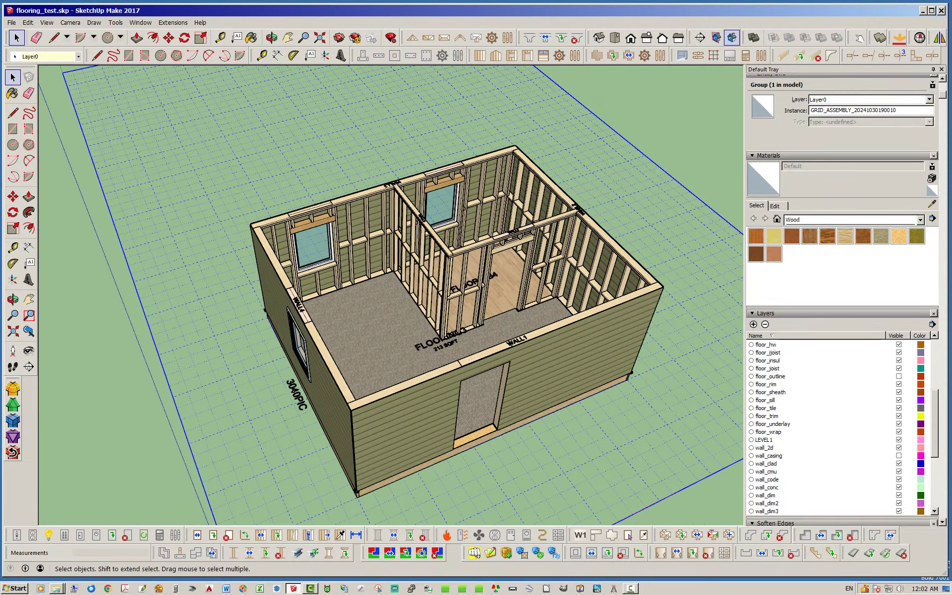
Delete the FLOORING4 hardwood covering and the FLOORING3 carpet covering, leaving the bare subfloor
{"action": "left_click", "coordinate": [438, 553]}
{"action": "middle_click_drag", "start_coordinate": [505, 349], "coordinate": [459, 348]}
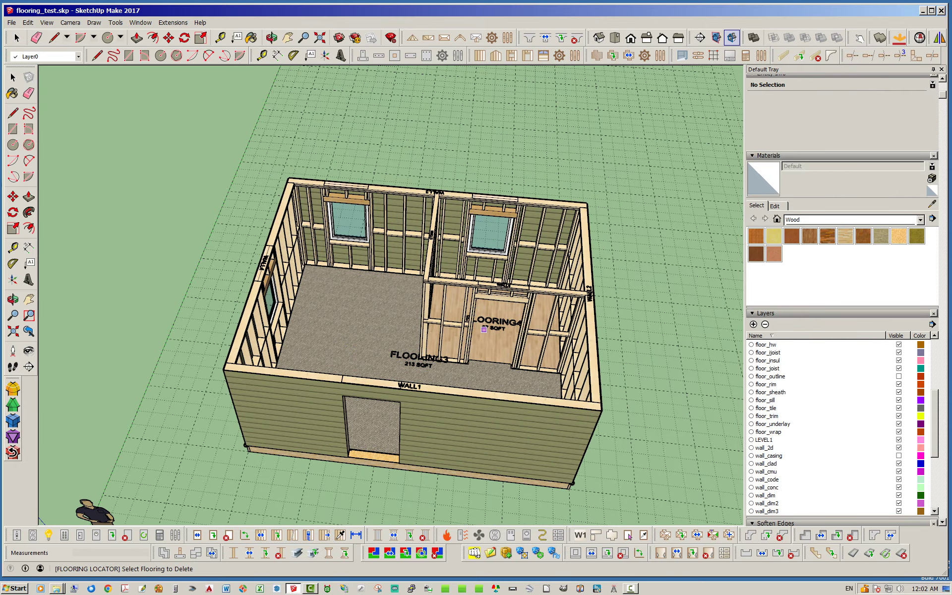
{"action": "mouse_move", "coordinate": [492, 369]}
{"action": "middle_mouse_down"}
{"action": "mouse_move", "coordinate": [442, 341]}
{"action": "mouse_move", "coordinate": [491, 350]}
{"action": "middle_mouse_up"}
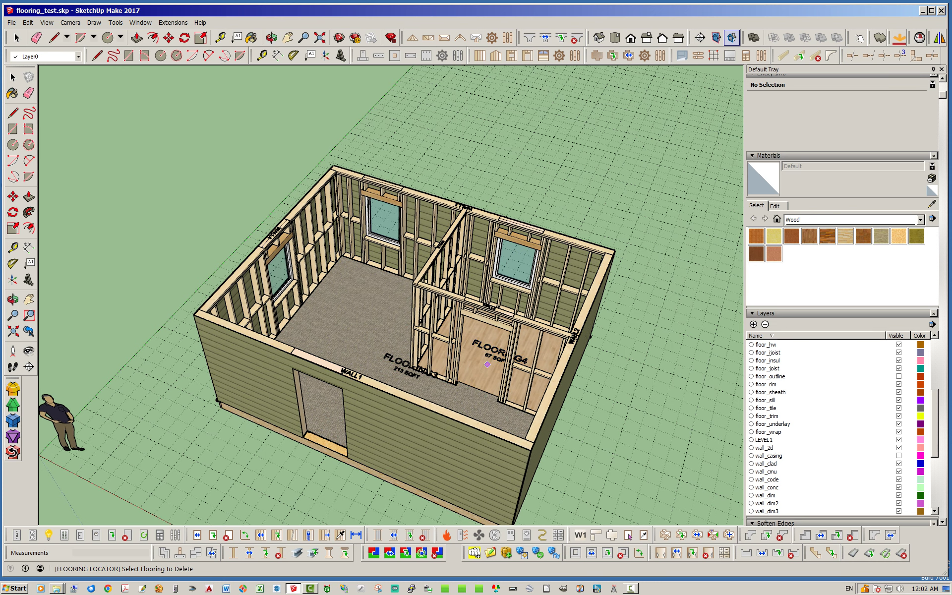
{"action": "left_click", "coordinate": [519, 356]}
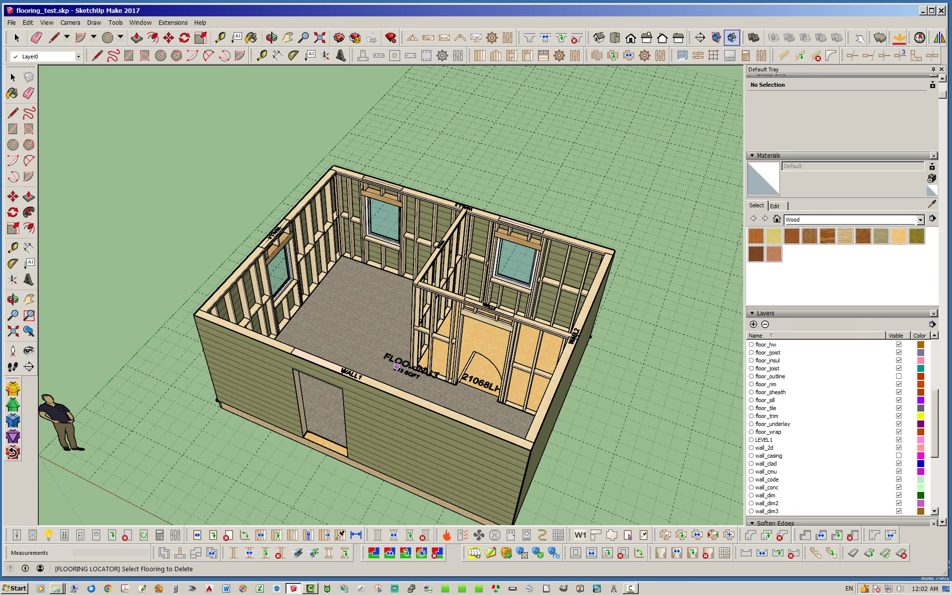
{"action": "left_click", "coordinate": [399, 358]}
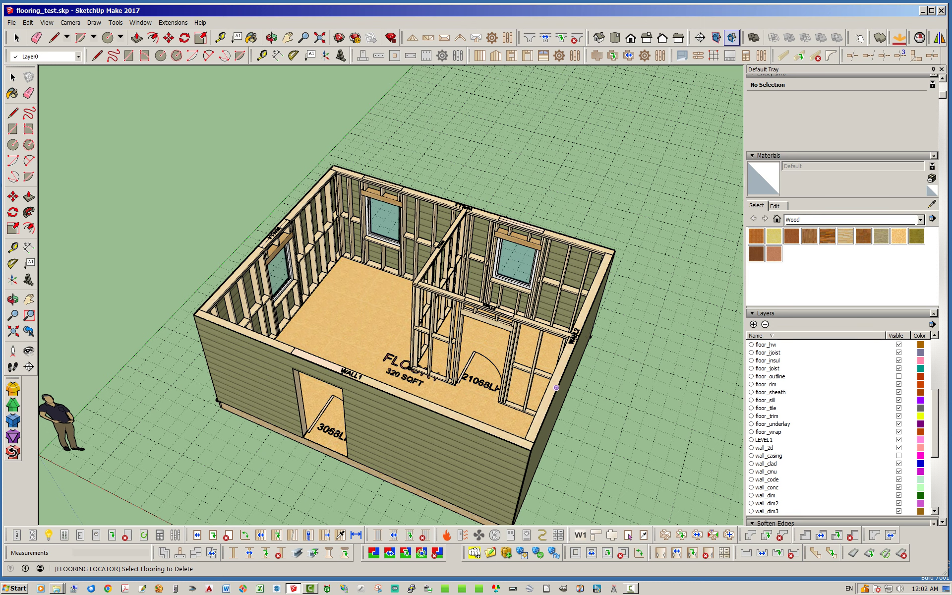
{"action": "middle_click_drag", "start_coordinate": [375, 370], "coordinate": [379, 253]}
{"action": "key", "text": "space"}
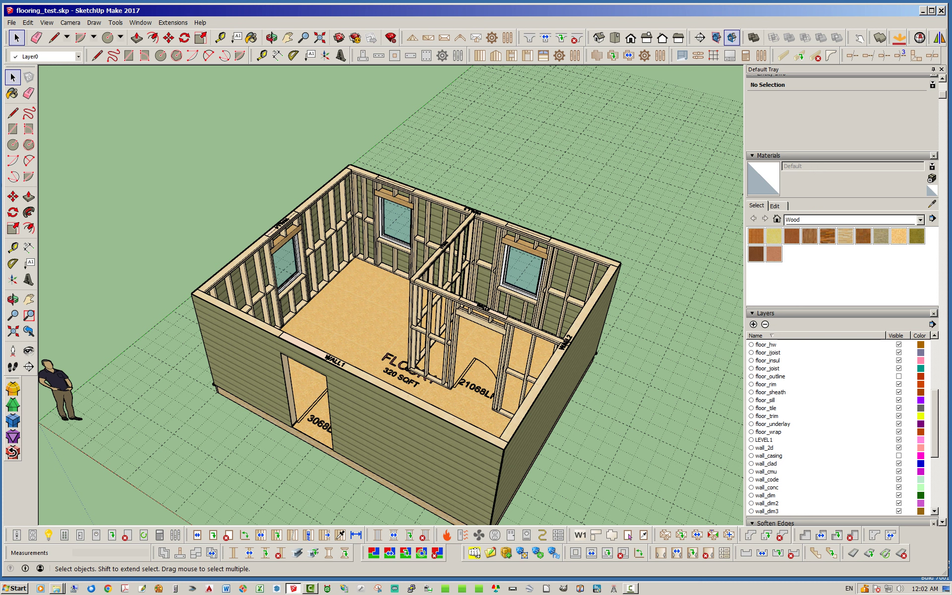